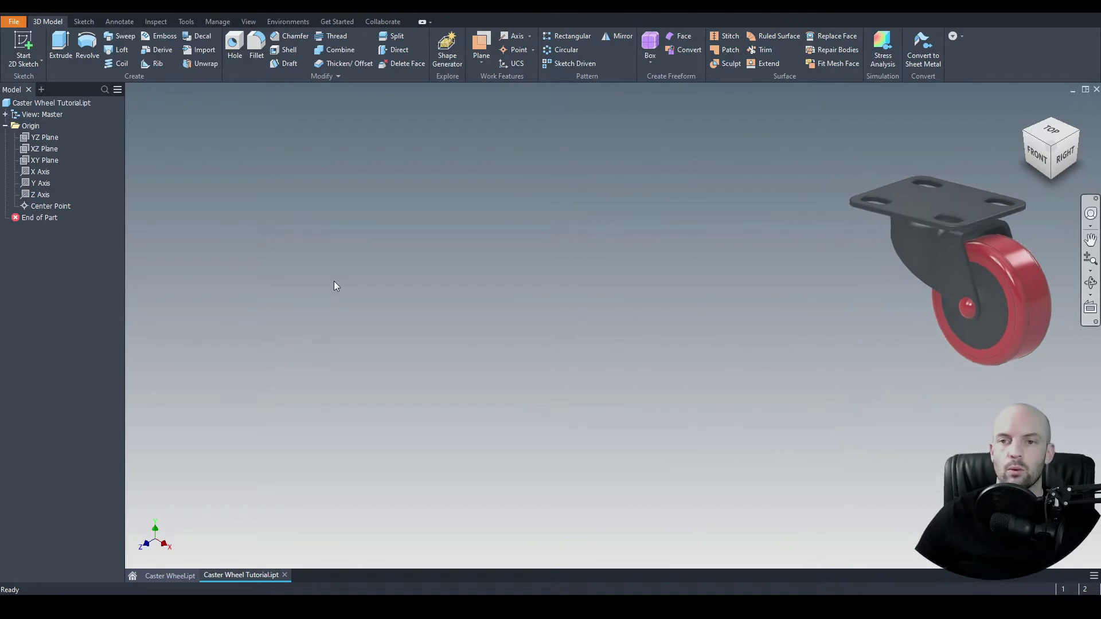
Step: Sketch a 50 mm diameter circle centred on the origin on the XZ plane
left_click(24, 41)
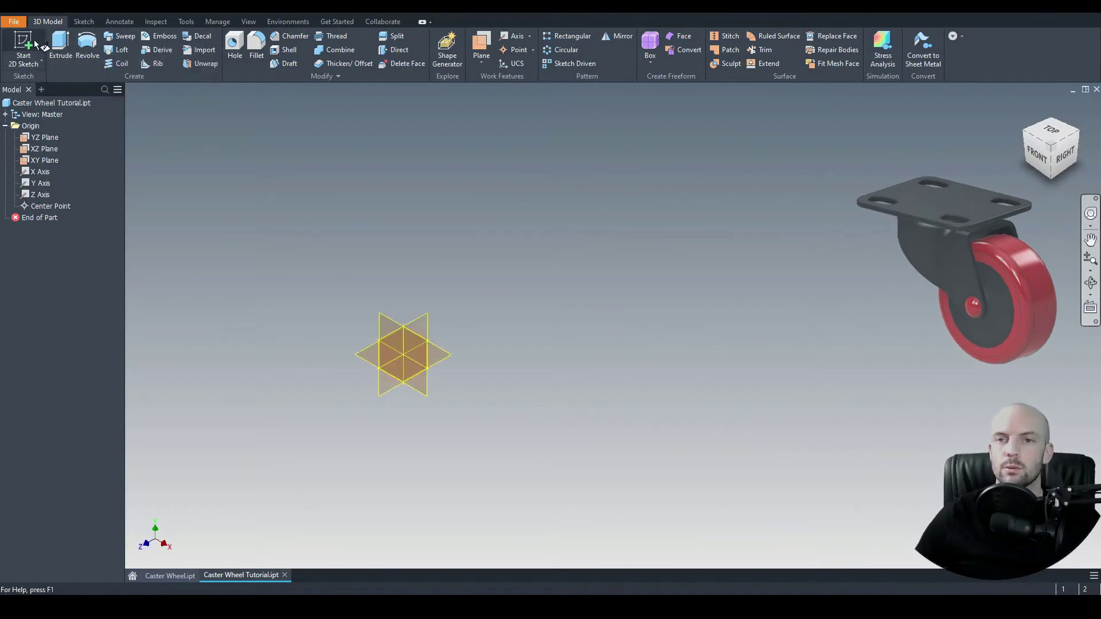
left_click(463, 328)
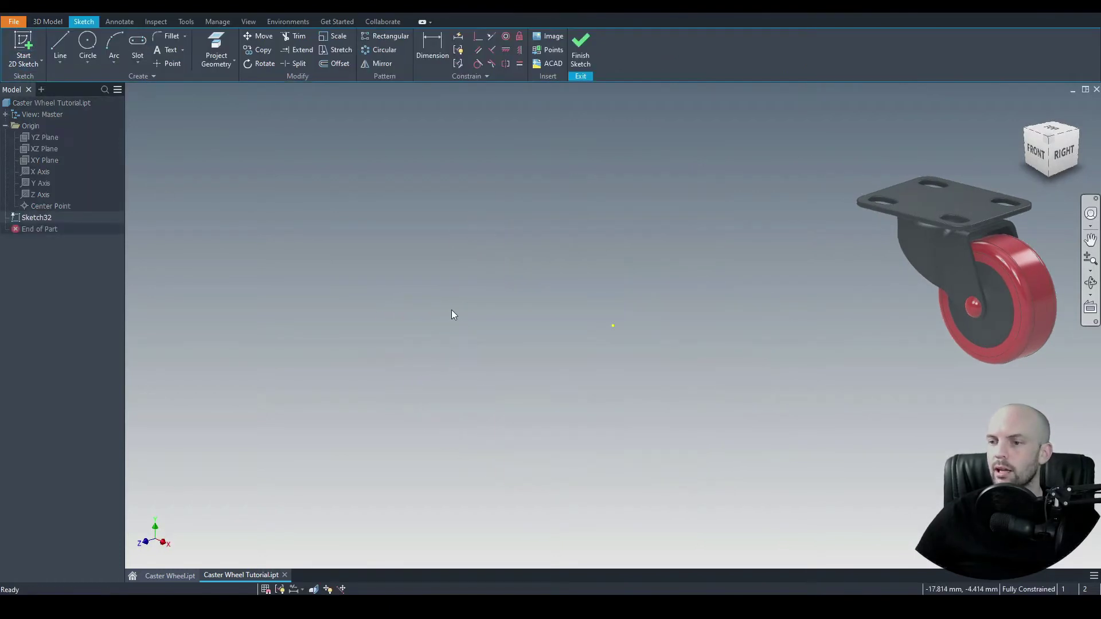
left_click(1052, 131)
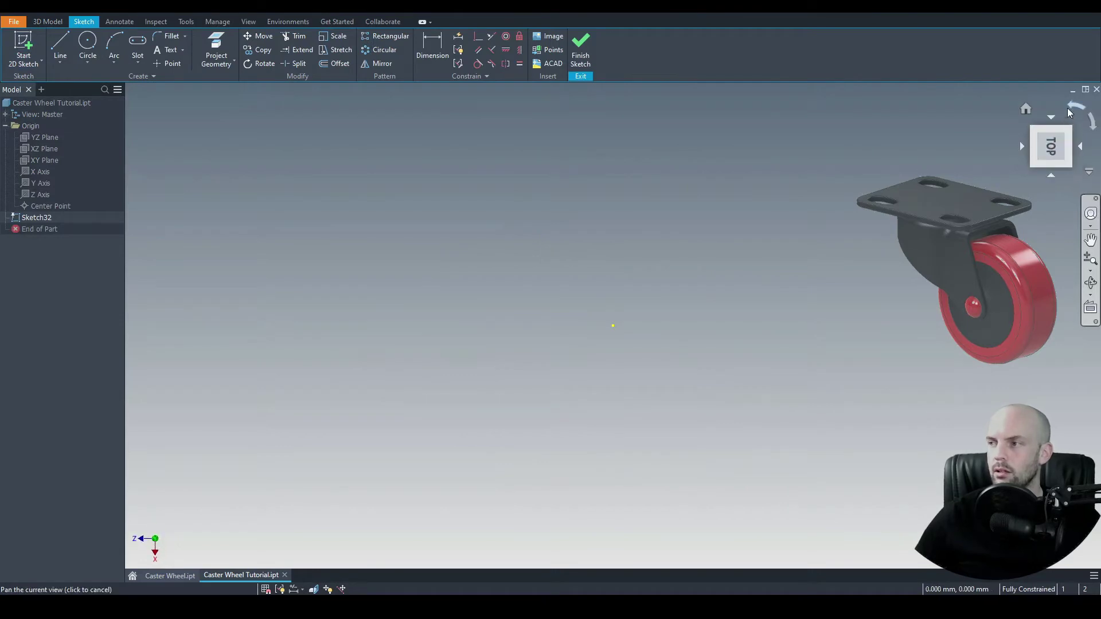
key("c")
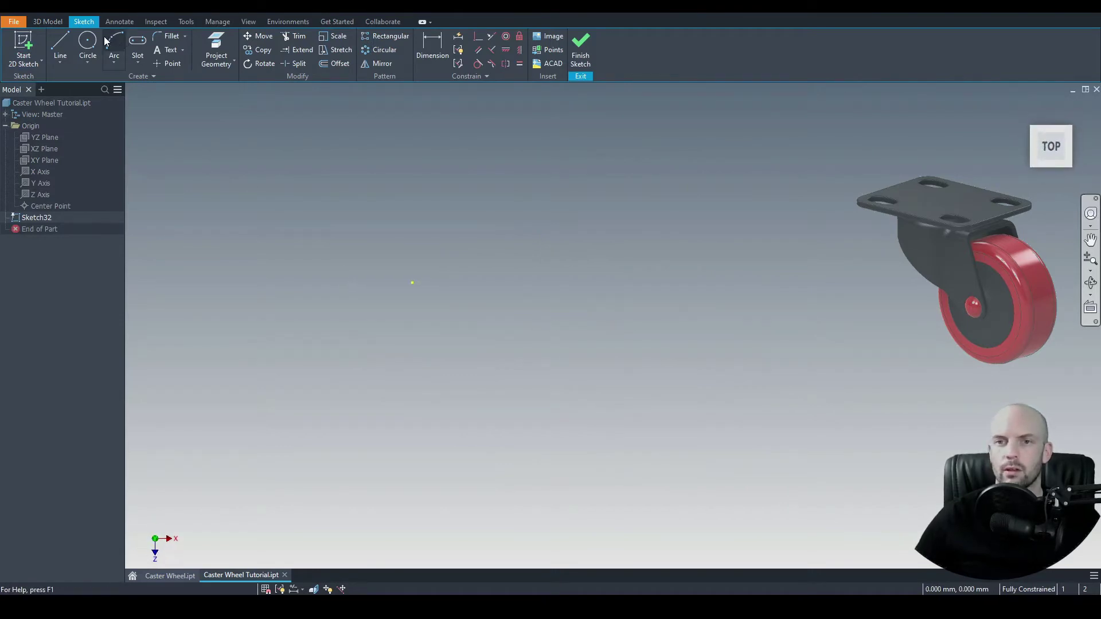
left_click(413, 282)
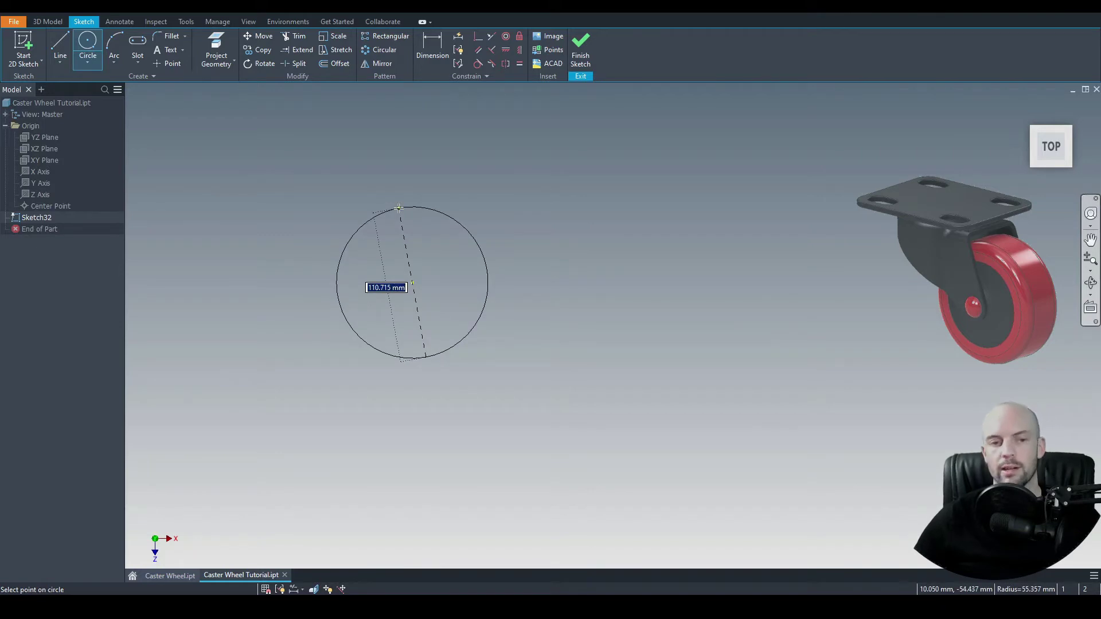
type("50")
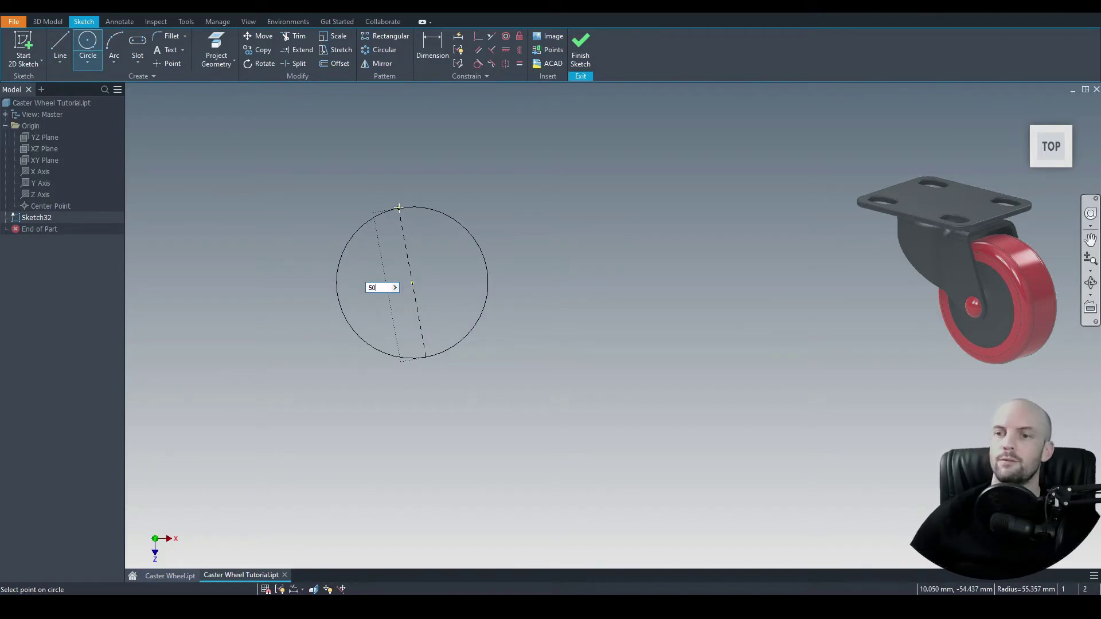
key("Return")
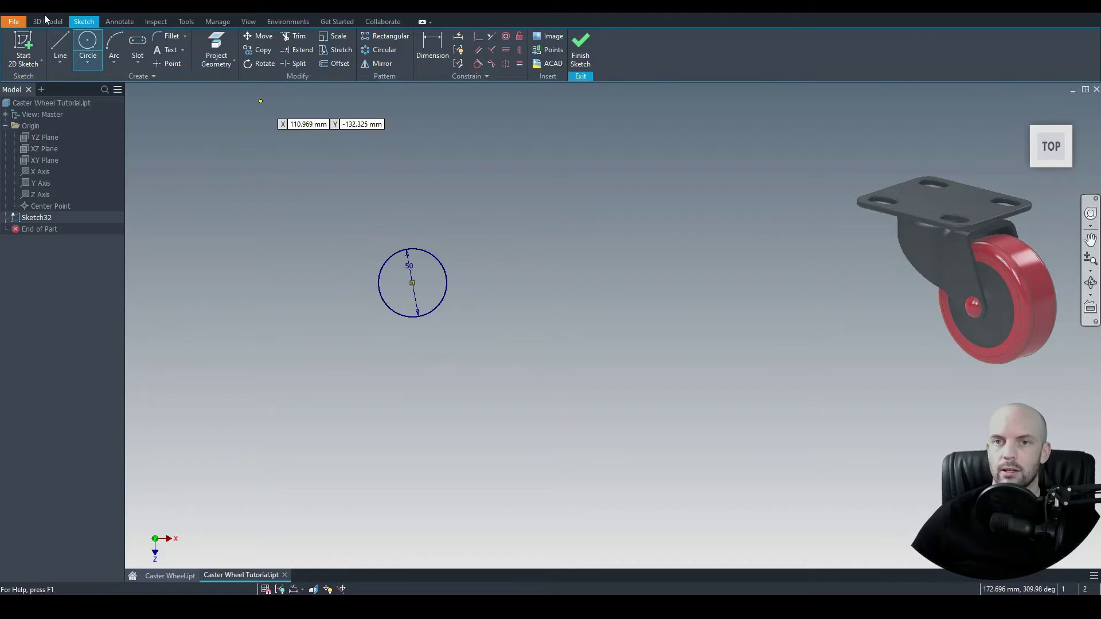
Step: Extrude the circle 50 mm upward into a solid cylinder
left_click(48, 22)
left_click(60, 46)
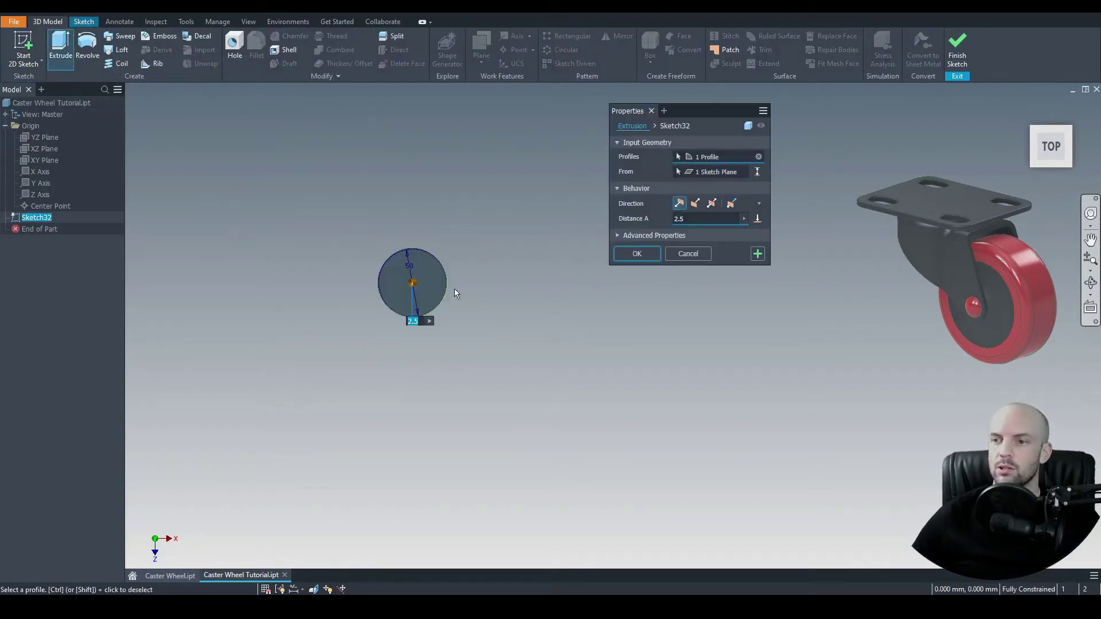
middle_click_drag(476, 320, 475, 294)
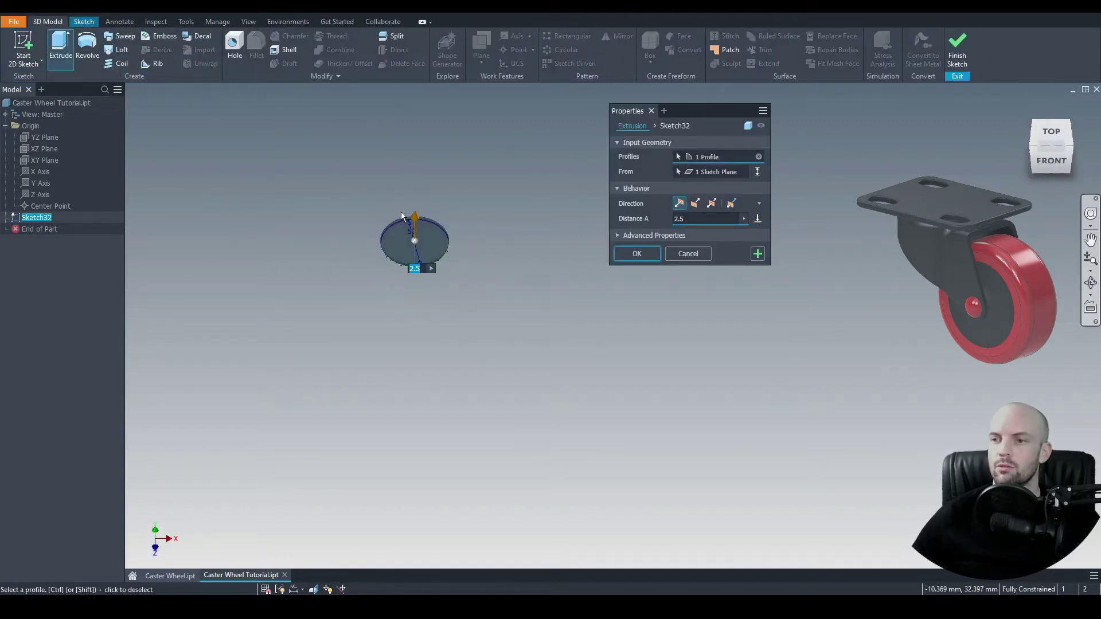
type("50")
key("Return")
Step: Fillet the cylinder's upper circular edge with a 5 mm radius
middle_click_drag(566, 209, 362, 258)
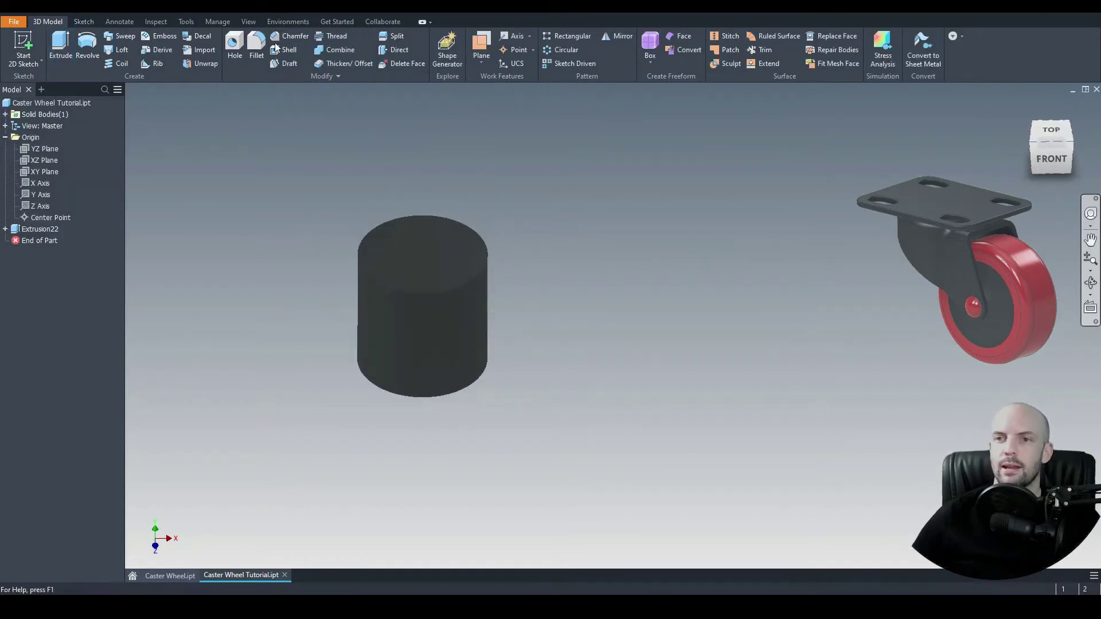
left_click(257, 45)
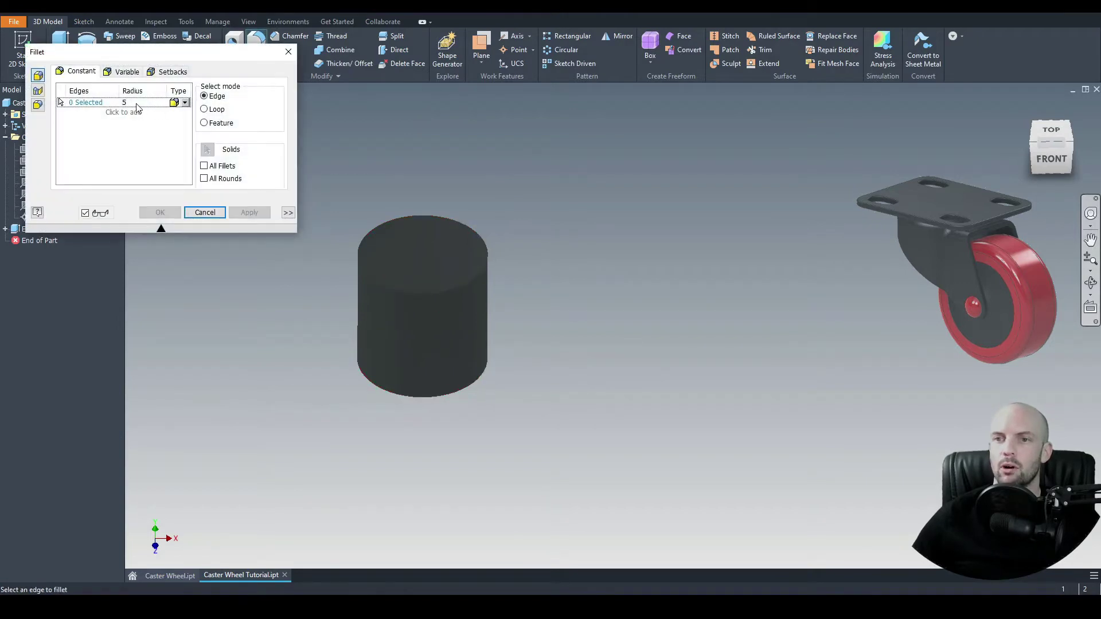
left_click(401, 294)
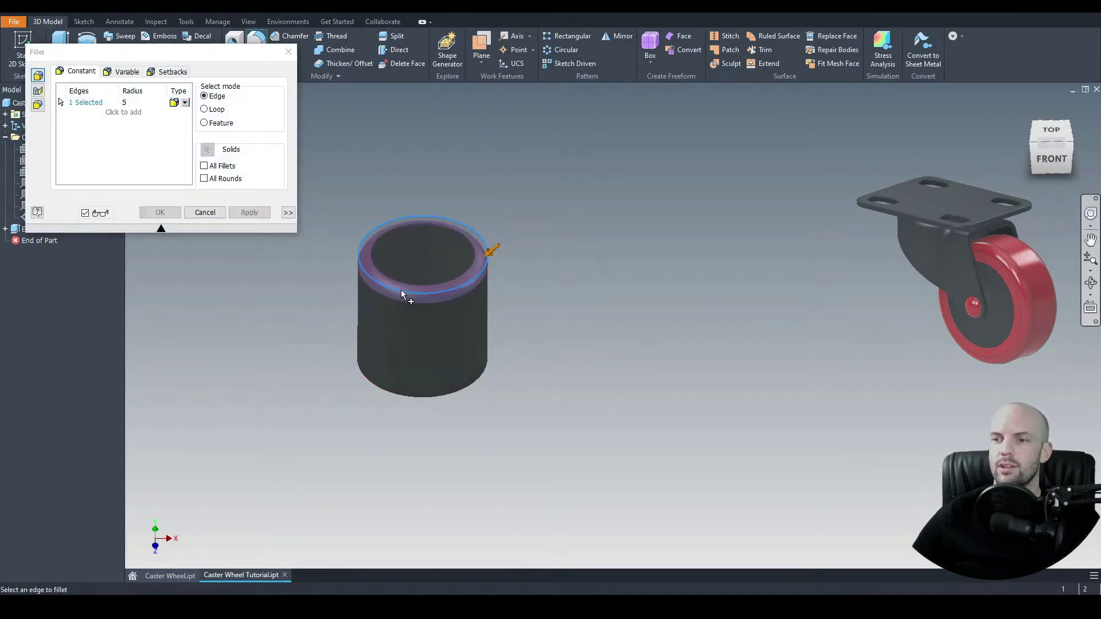
left_click(166, 213)
Step: Create a work plane offset from the YZ plane so it lies just outside the cylinder's side
mouse_move(261, 327)
middle_mouse_down("shift")
mouse_move(241, 285)
mouse_move(250, 320)
middle_mouse_up("shift")
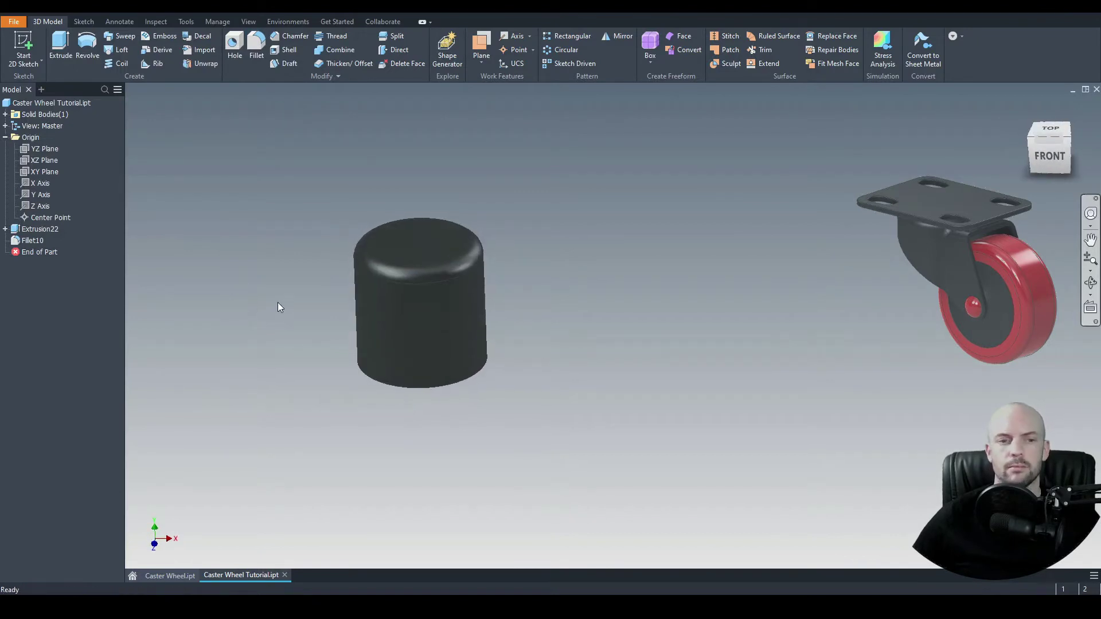
left_click(481, 64)
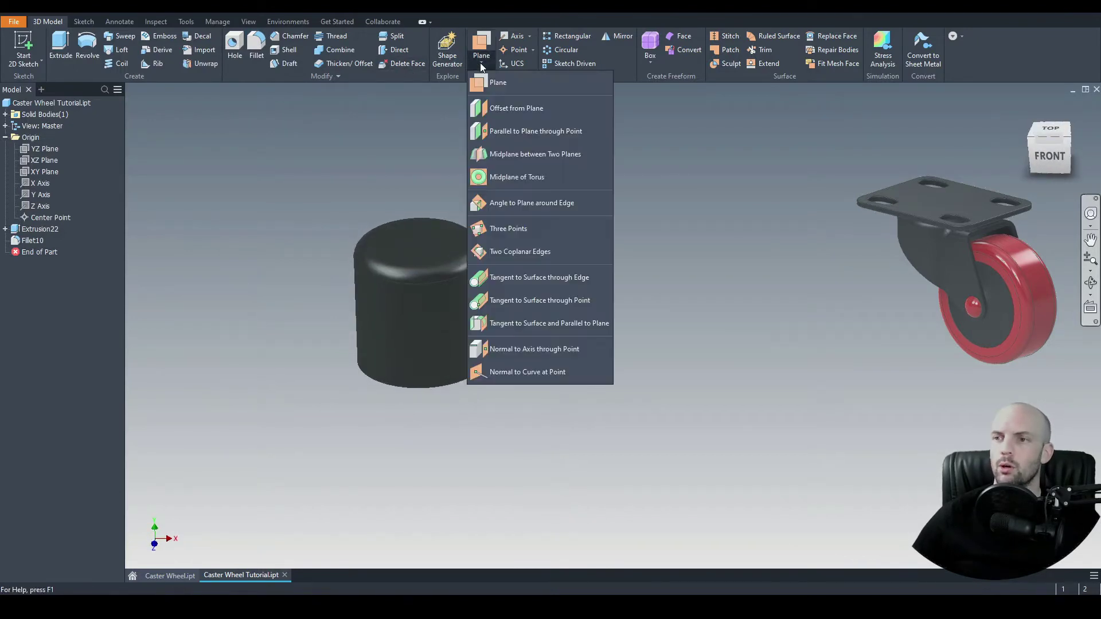
left_click(515, 109)
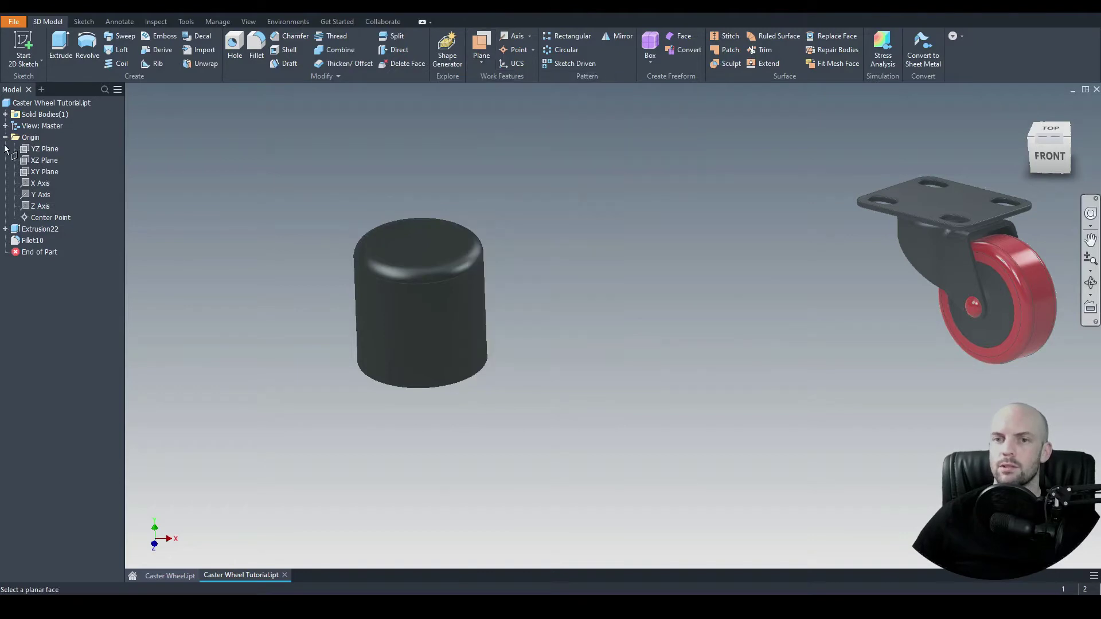
left_click(43, 150)
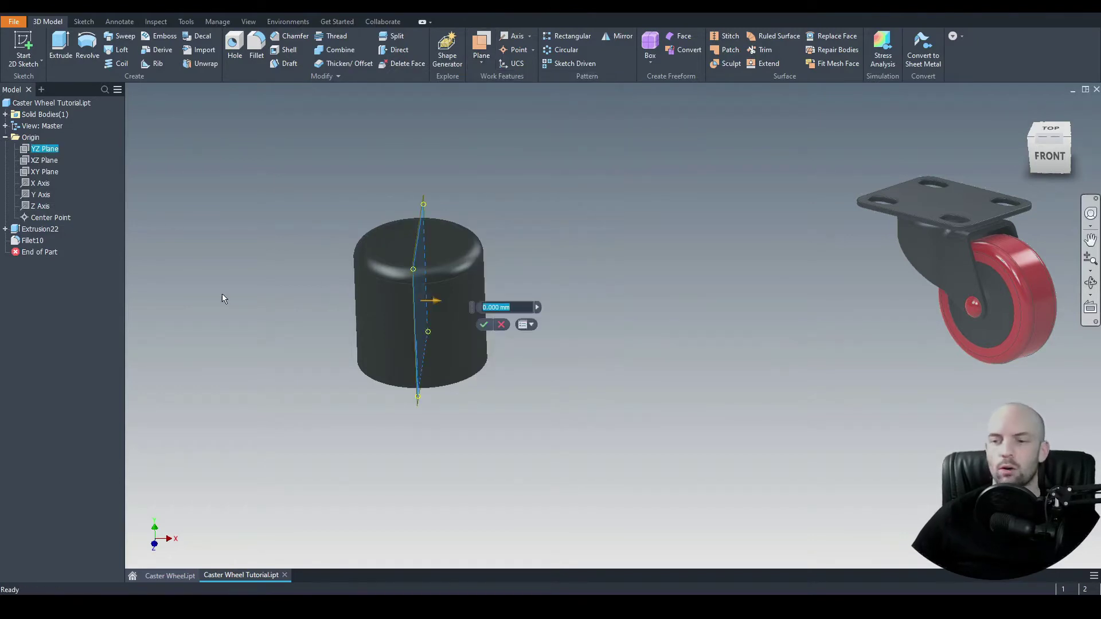
type("50")
key("Return")
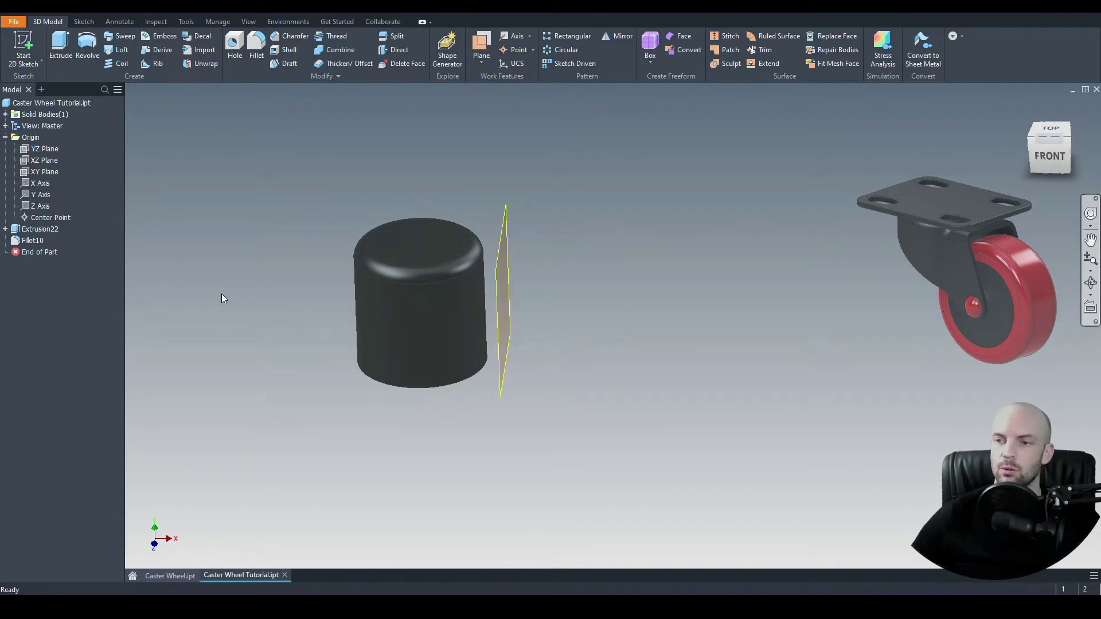
Step: Start a new sketch on the offset work plane, viewed straight on
middle_click_drag(568, 421, 526, 328, "shift")
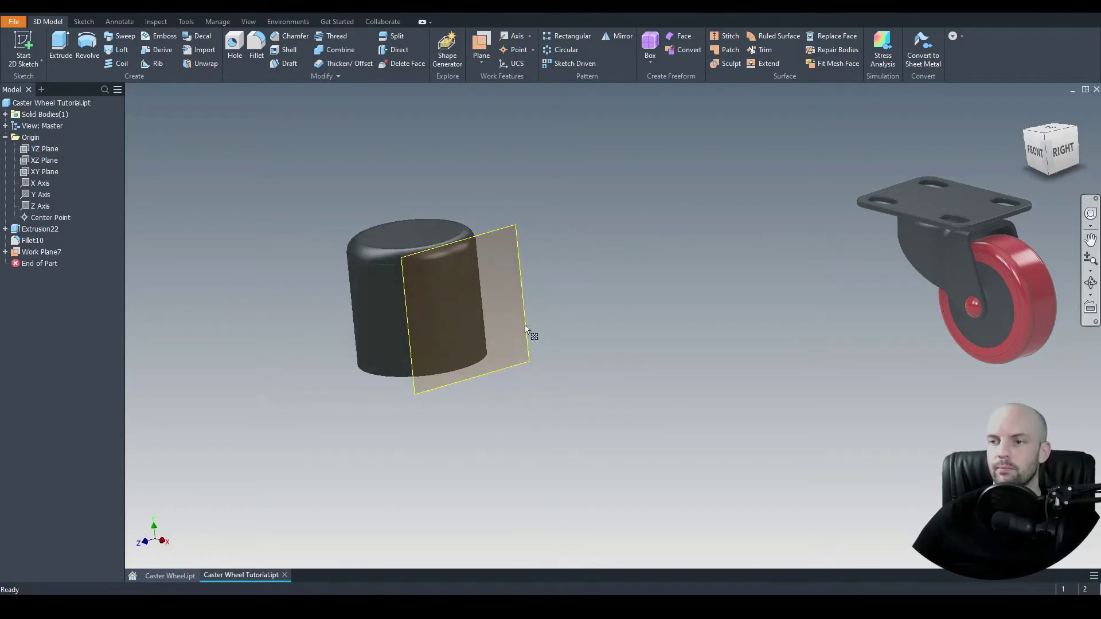
left_click(509, 245)
left_click(548, 227)
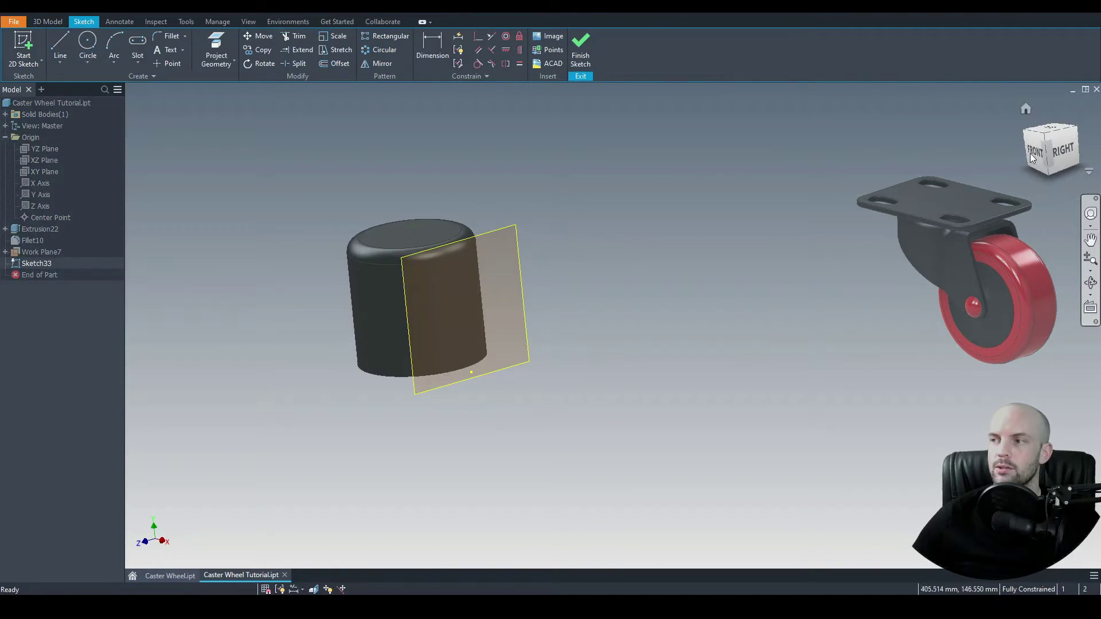
left_click(1059, 150)
Step: Draw a rectangle 45 mm high and 38 mm wide partly overlapping the cylinder in the sketch
left_click(138, 63)
left_click(153, 85)
left_click(312, 245)
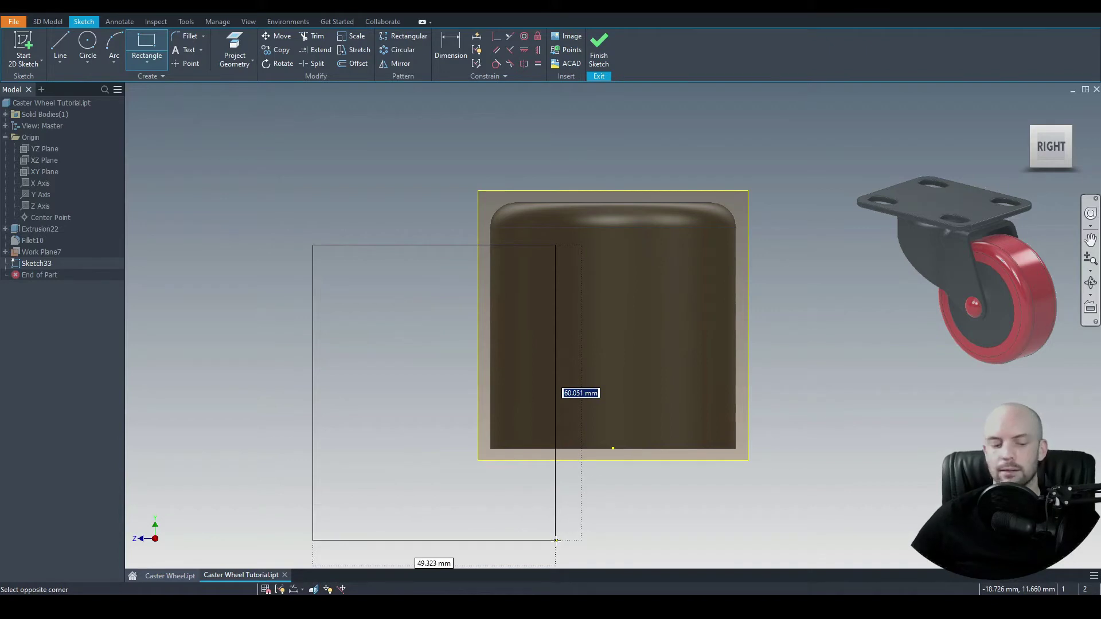
type("45")
key("Tab")
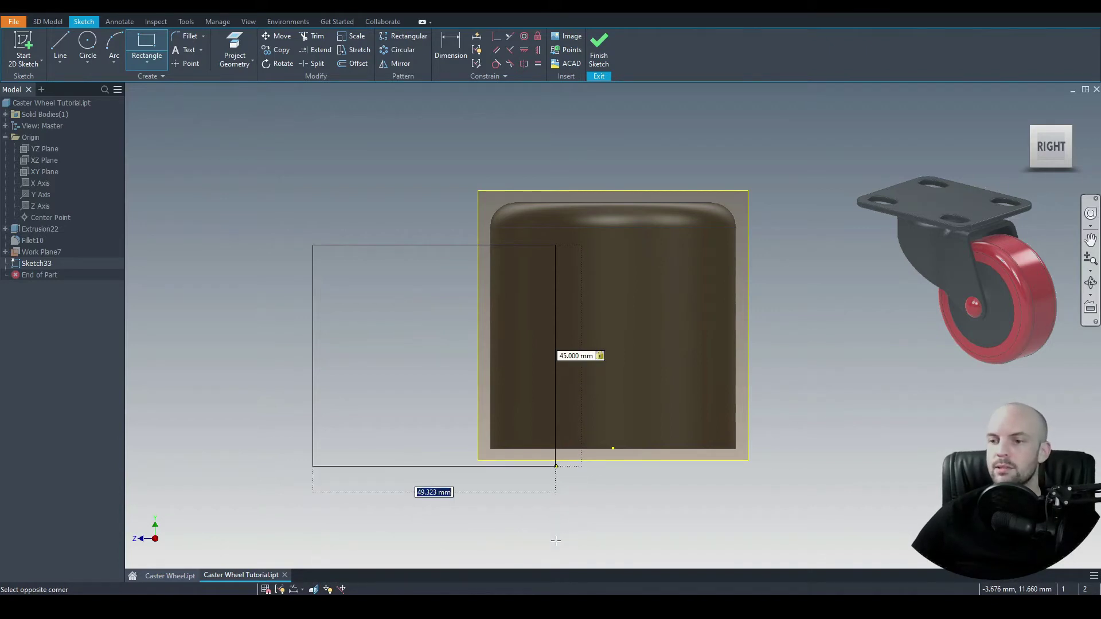
type("38")
key("Return")
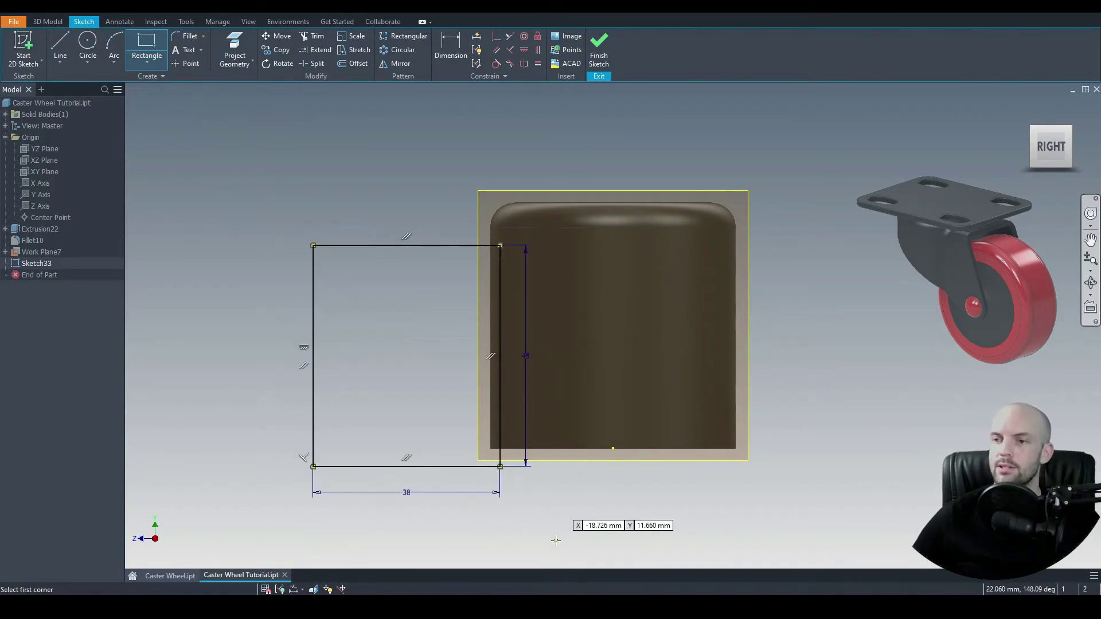
right_click(374, 152)
left_click(405, 153)
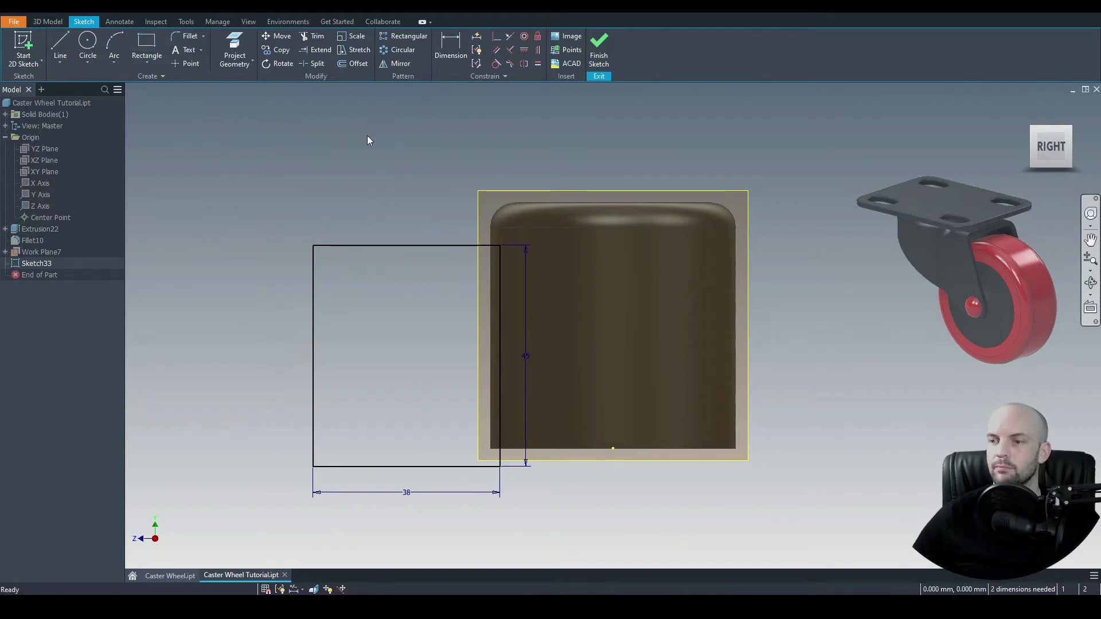
Step: Project the fillet's lower edge into the sketch and make the rectangle's upper side collinear with it
left_click(538, 228)
key("p")
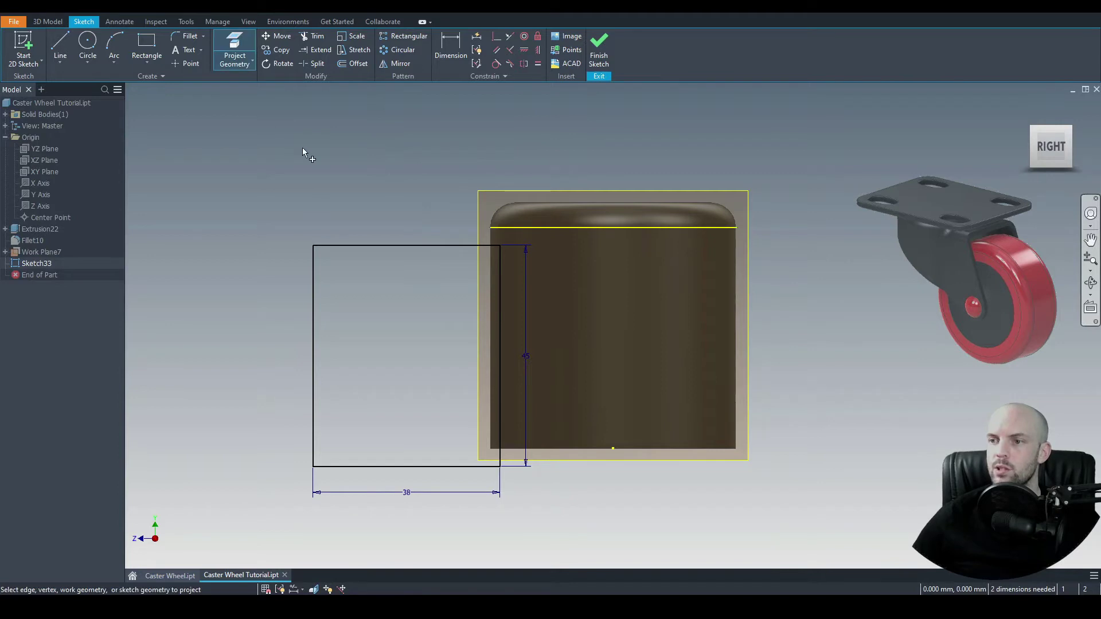
left_click(509, 41)
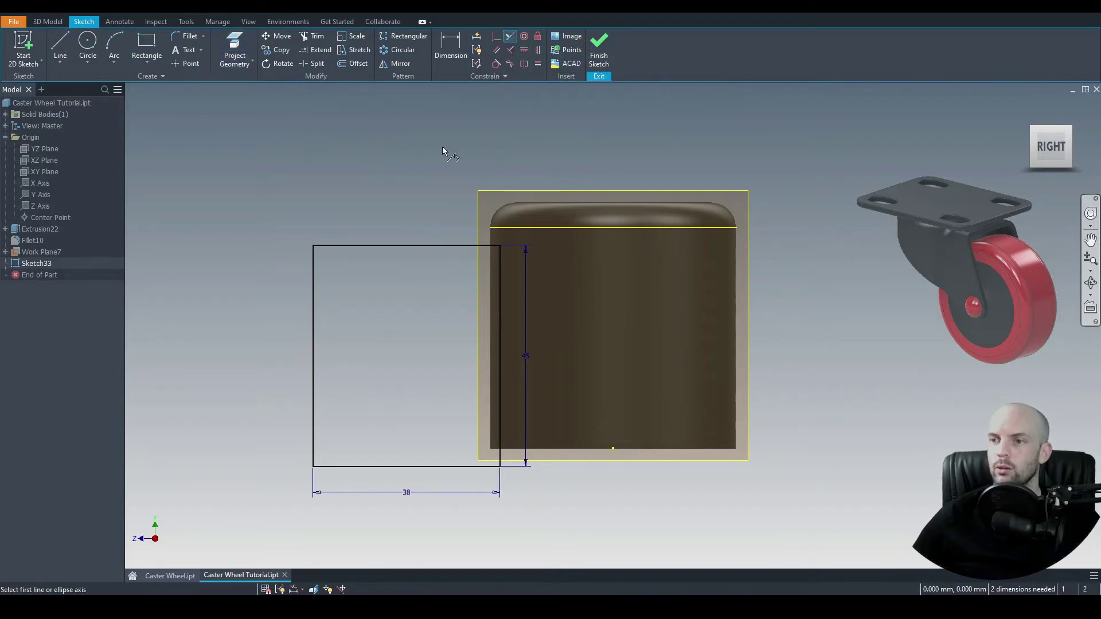
left_click(522, 228)
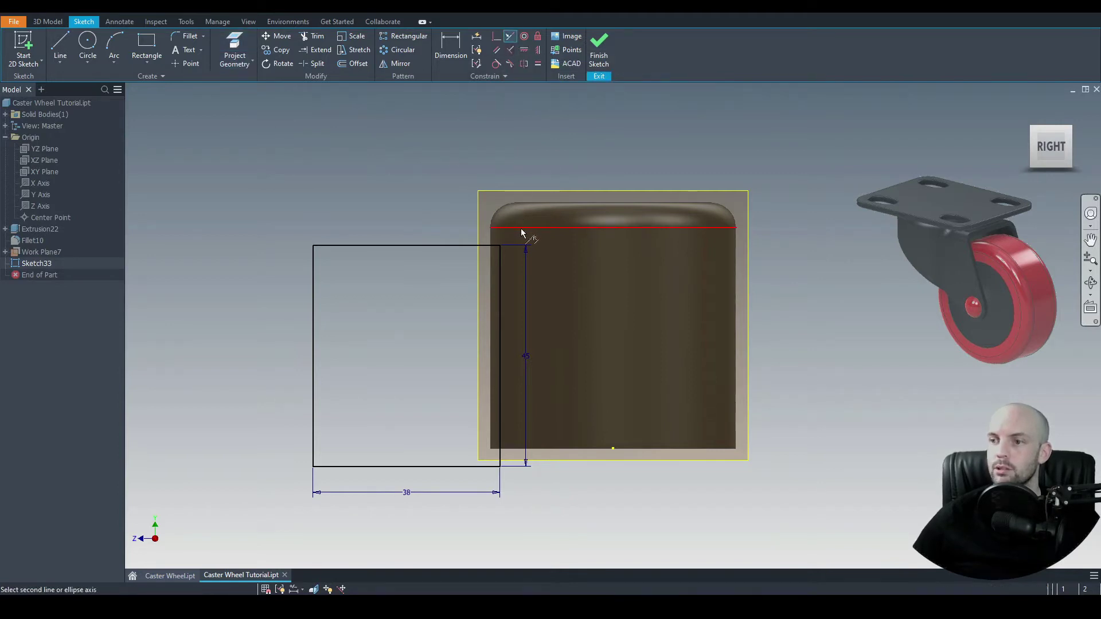
left_click(385, 246)
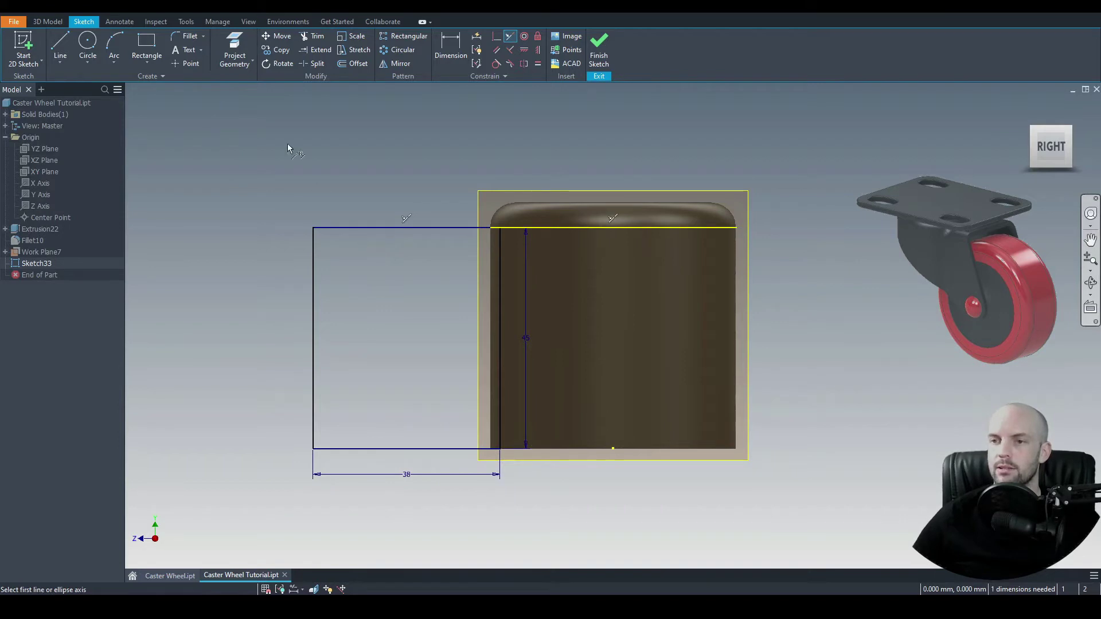
key("Escape")
Step: Dimension the rectangle's side nearest the cylinder to 6 mm from the far end of the projected edge
key("d")
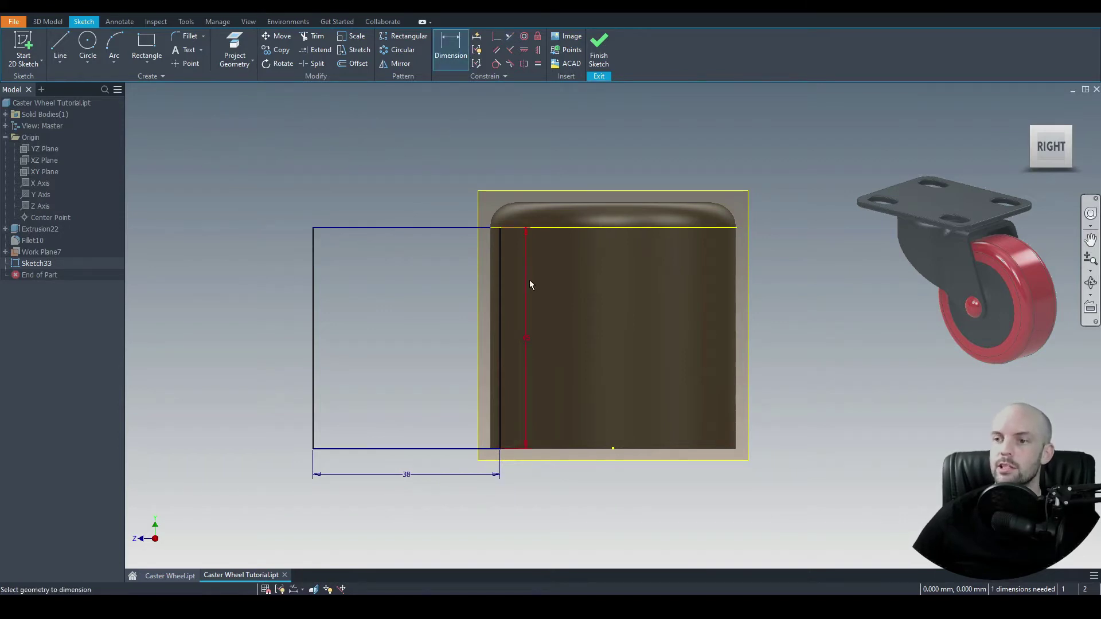
left_click(501, 298)
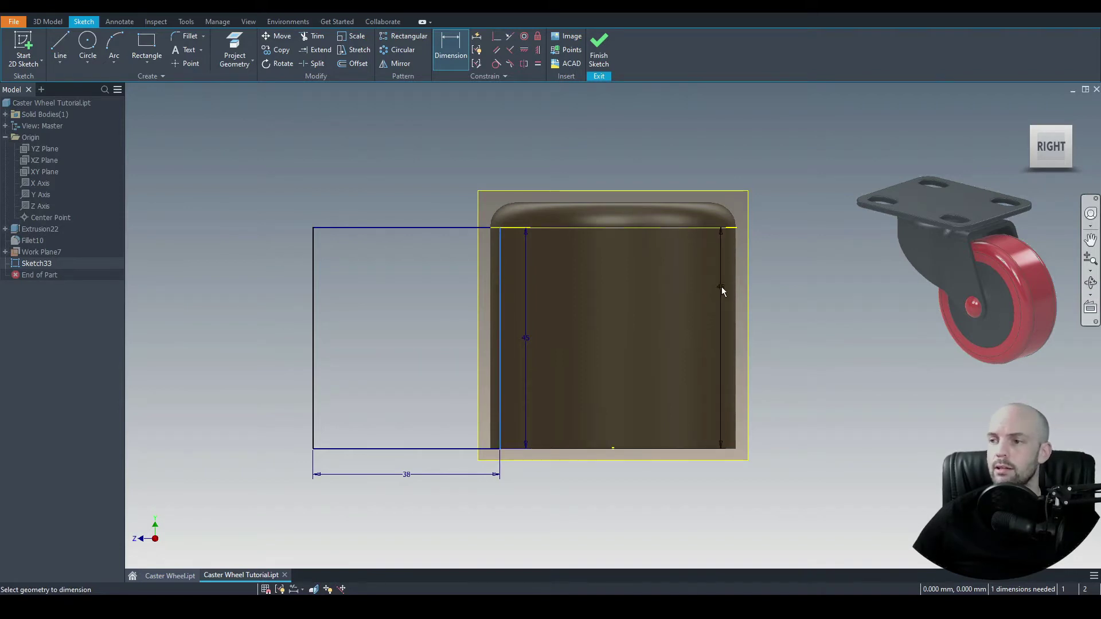
left_click(736, 227)
left_click(645, 149)
type("6")
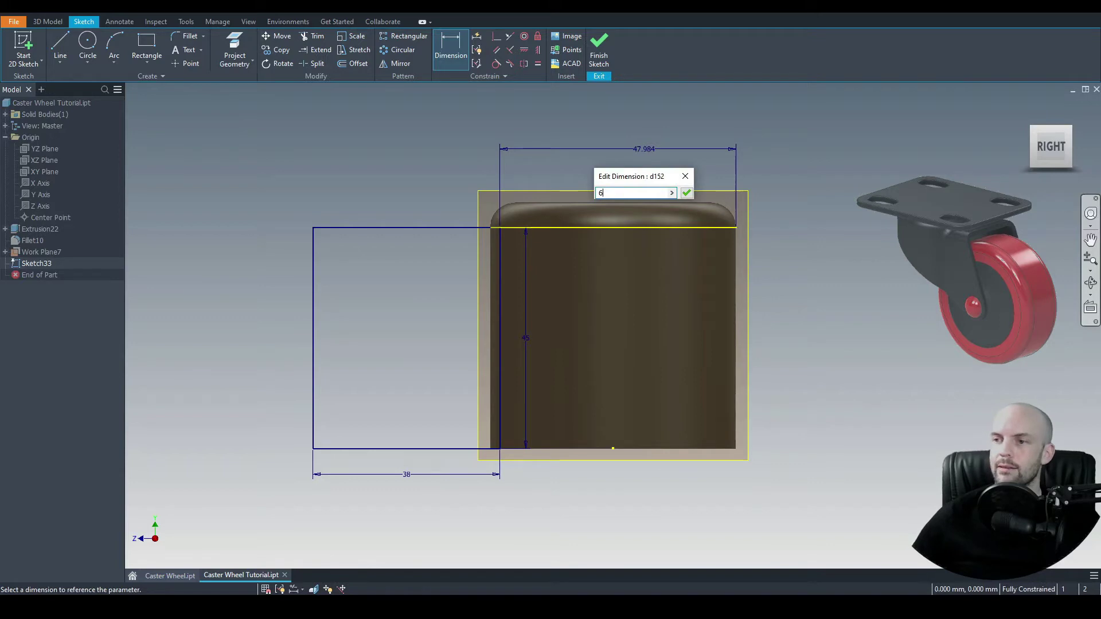
key("Return")
right_click(801, 218)
left_click(849, 223)
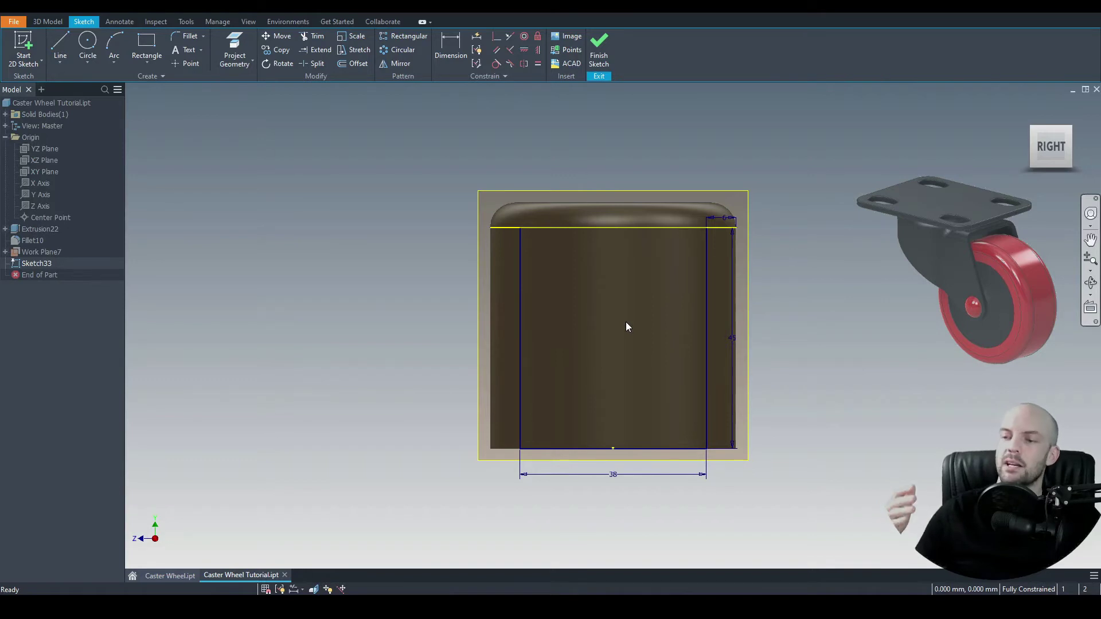
Step: Extrude the rectangle in the flipped direction up to the cylinder's outer face as a join, and hide the offset work plane
mouse_move(619, 484)
middle_mouse_down()
mouse_move(530, 454)
mouse_move(465, 454)
middle_mouse_up()
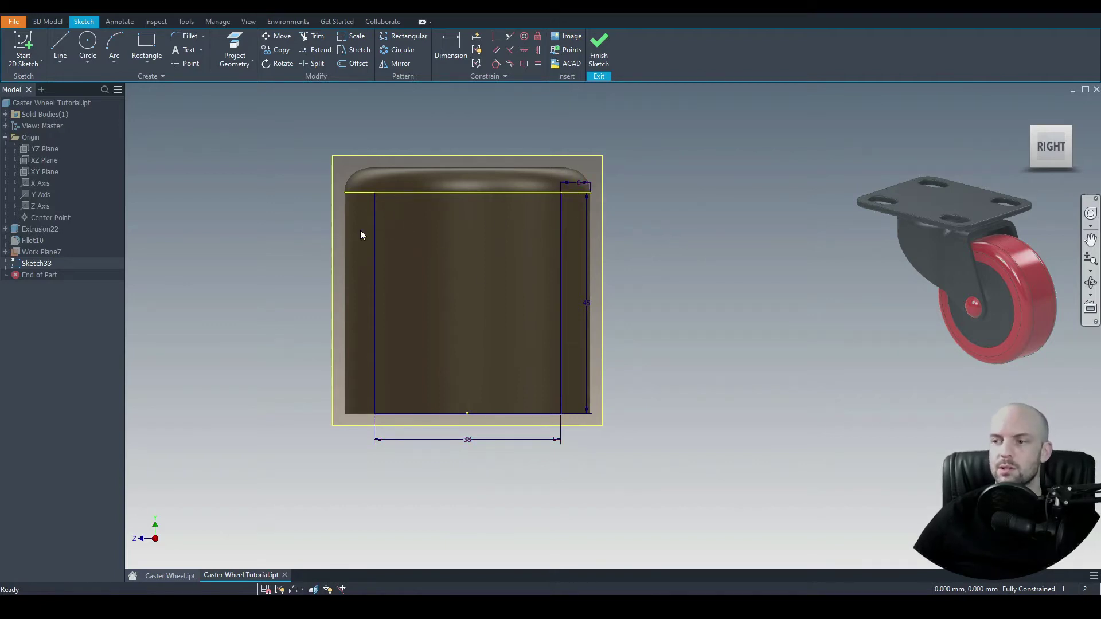
left_click(56, 23)
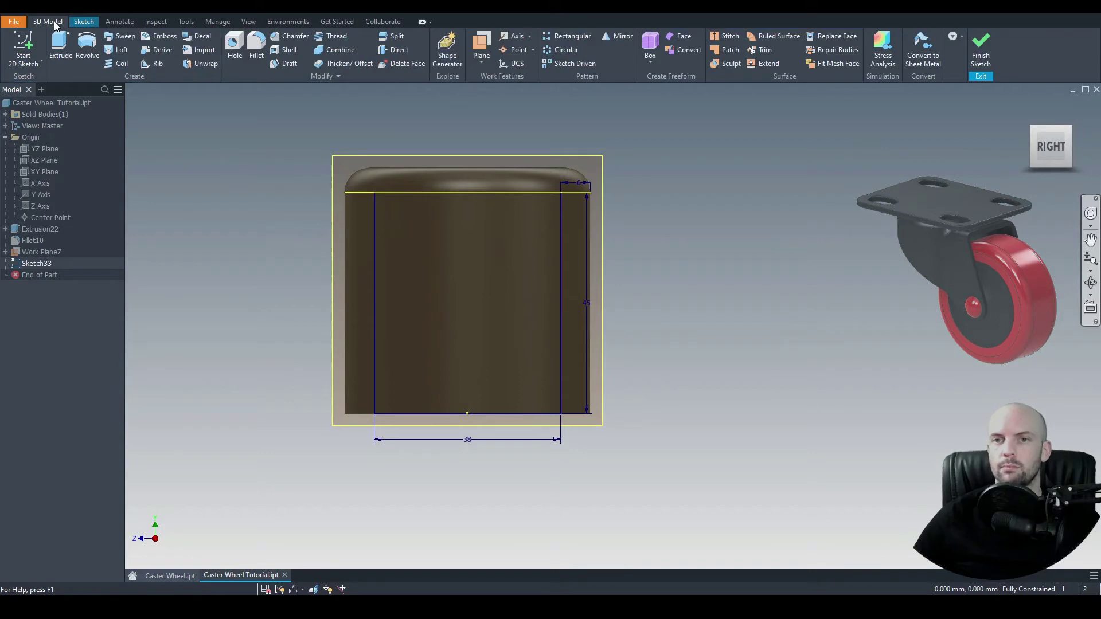
left_click(57, 45)
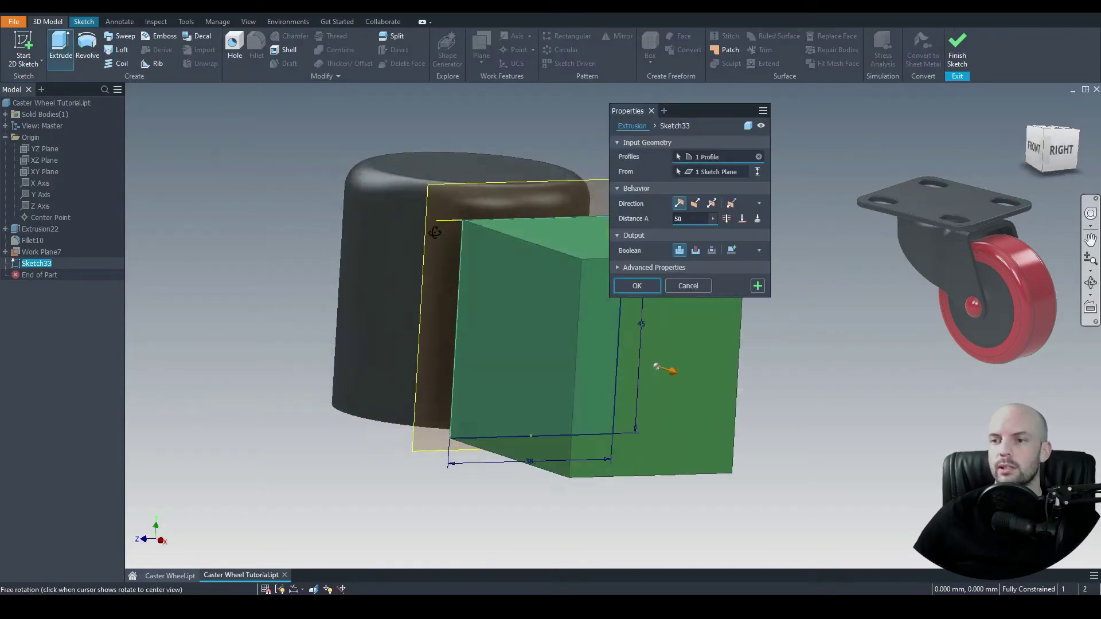
left_click(697, 204)
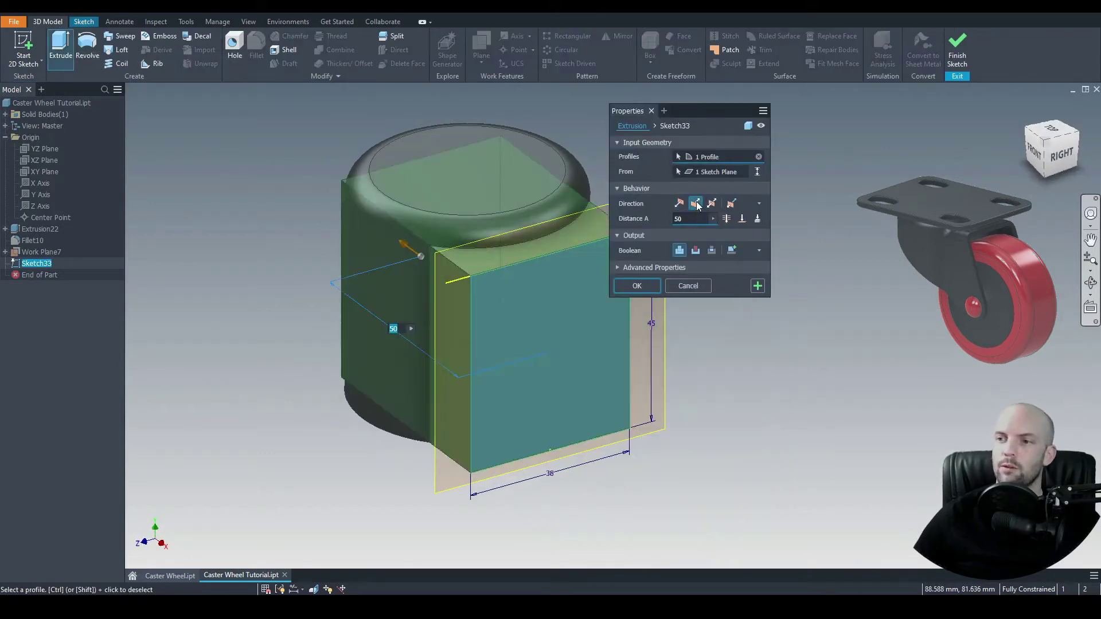
left_click(742, 219)
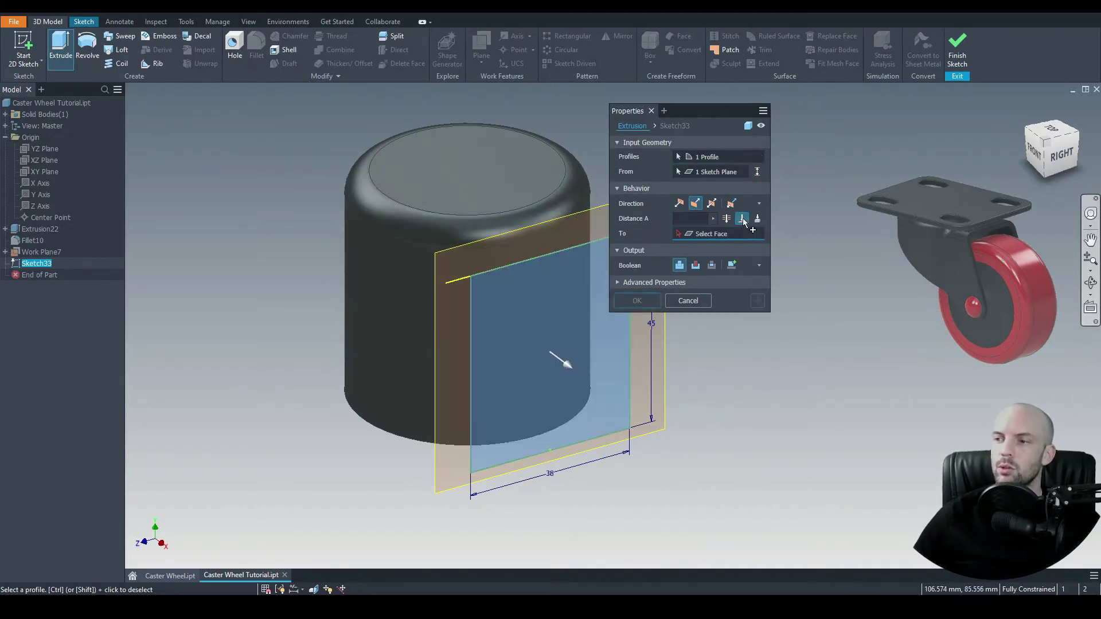
left_click(386, 310)
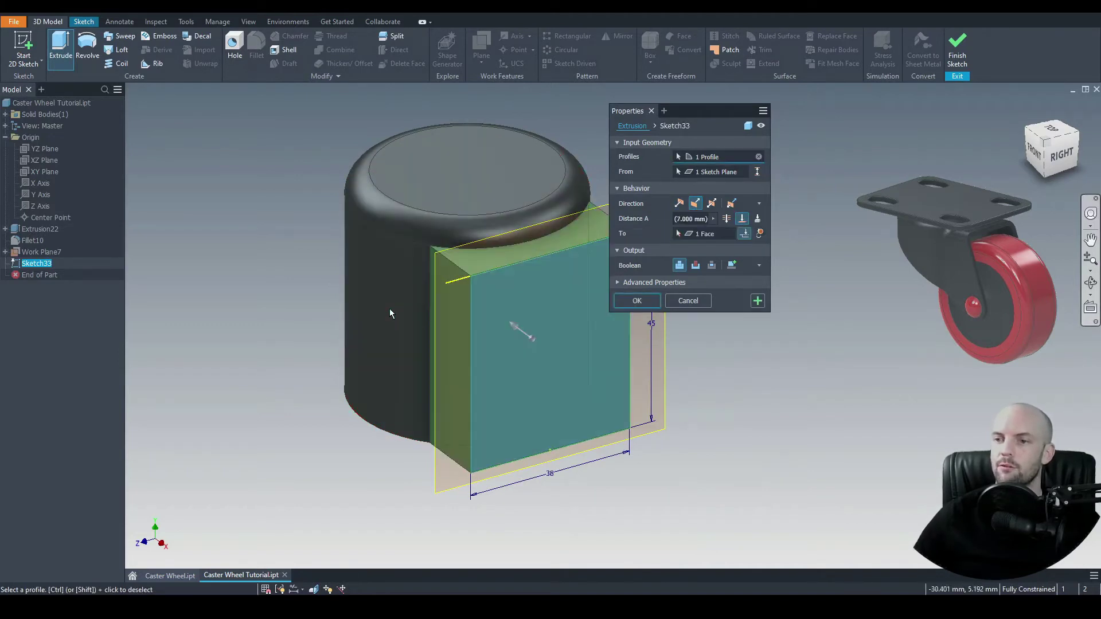
middle_click_drag(394, 304, 442, 352, "shift")
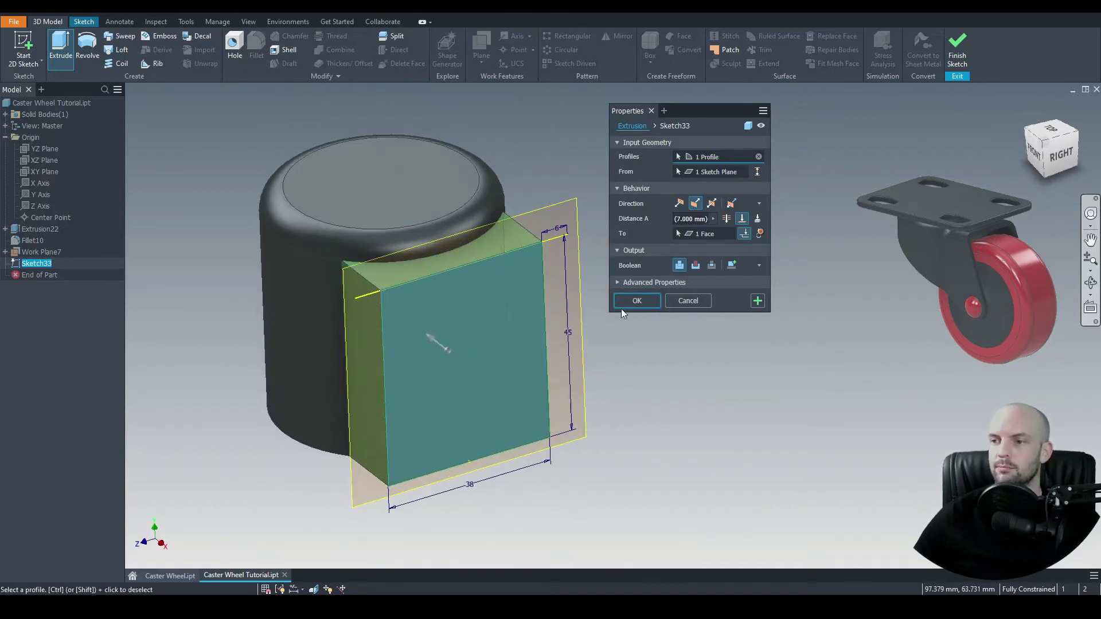
left_click(636, 300)
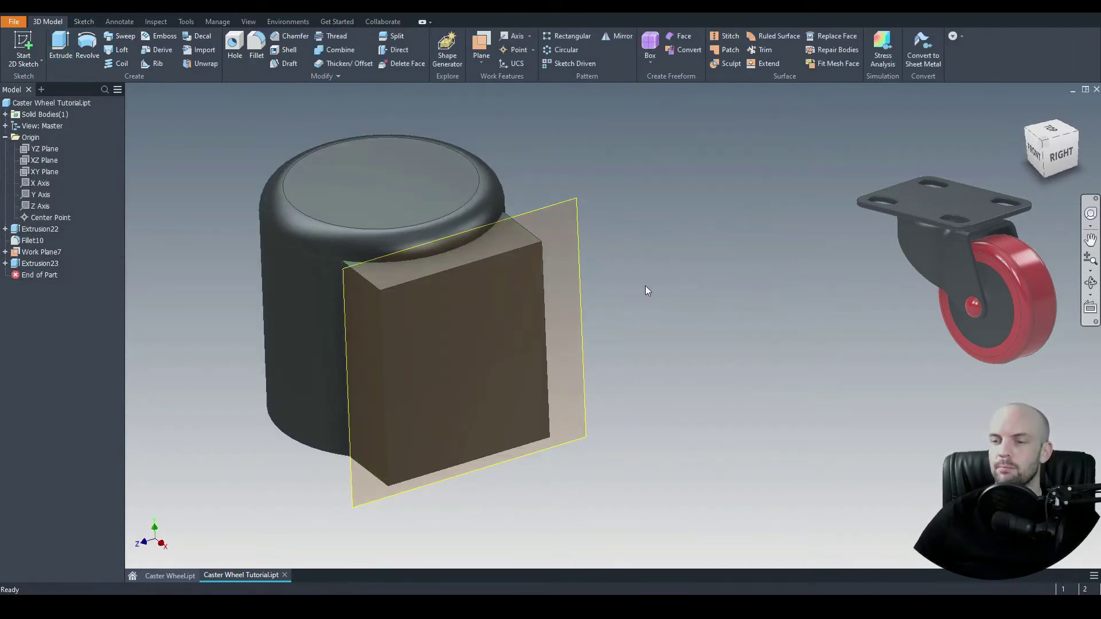
right_click(36, 253)
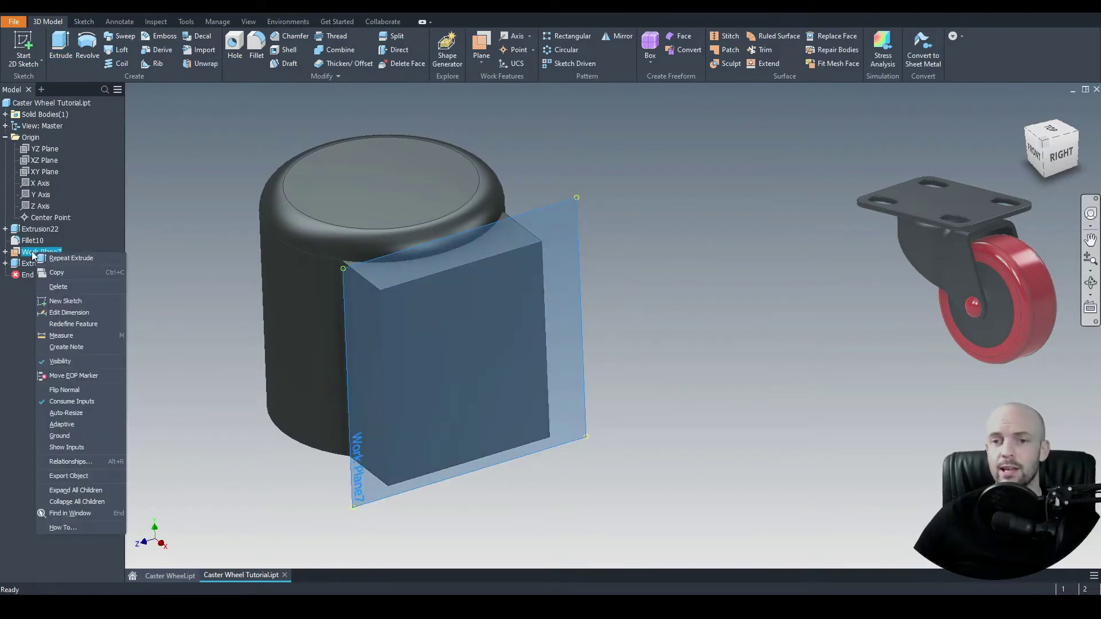
left_click(60, 361)
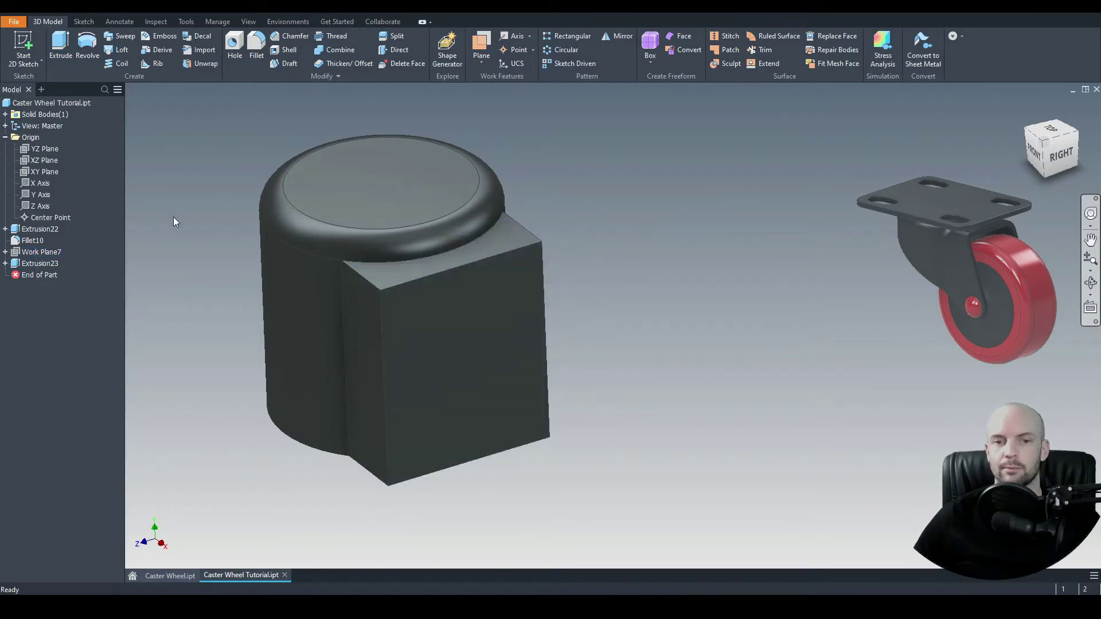
Step: Start a new sketch on the XY Plane with the graphics sliced at the sketch plane, viewed straight from the front
middle_click_drag(181, 226, 259, 240, "shift")
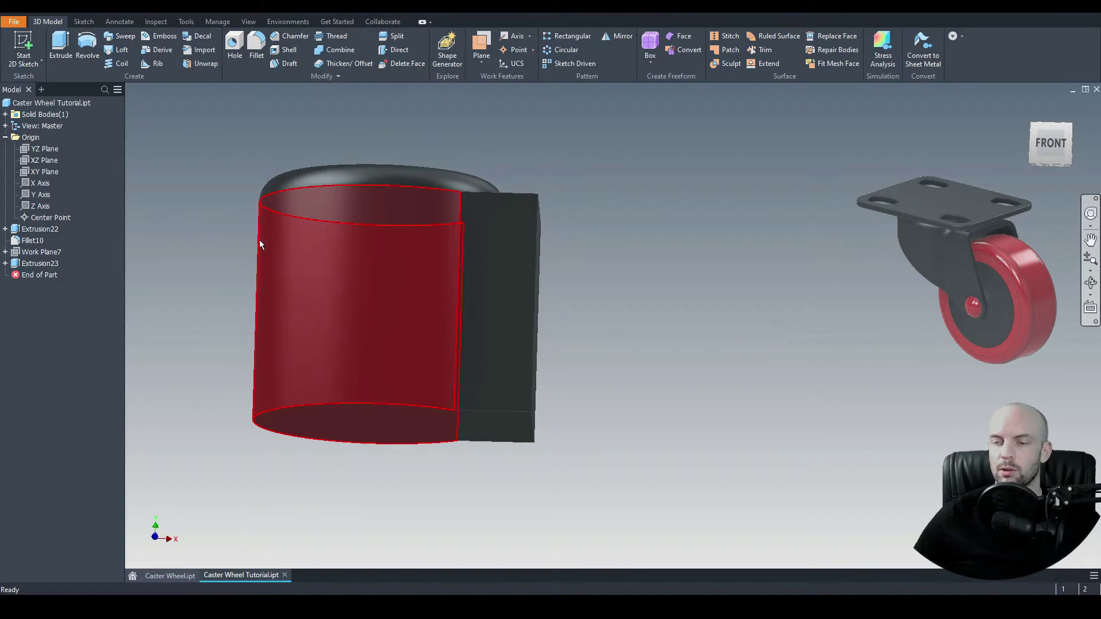
left_click(1047, 141)
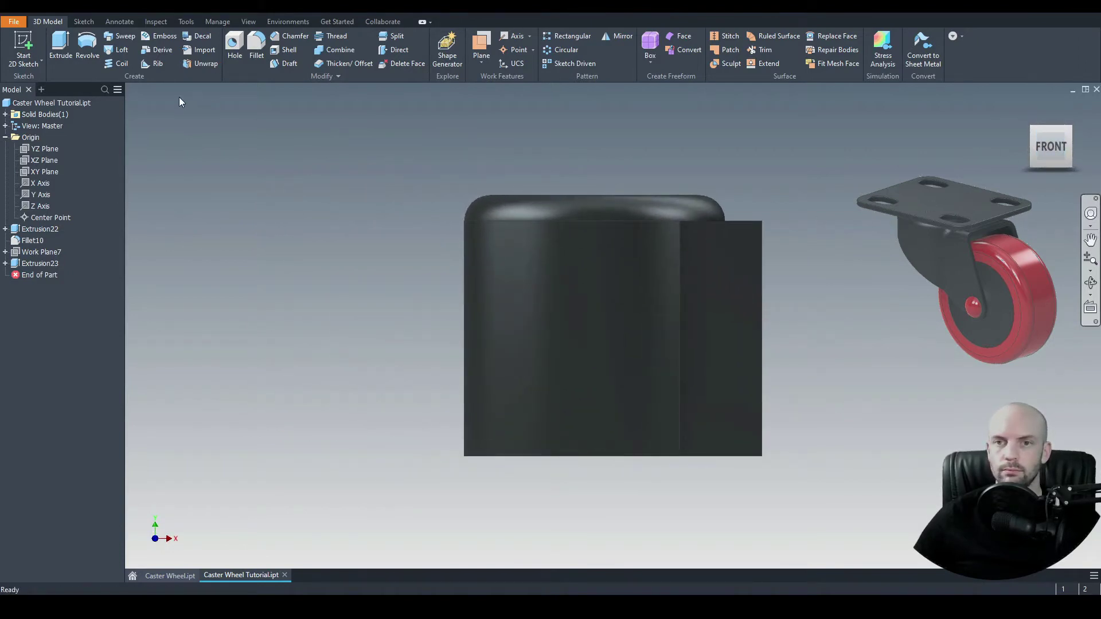
left_click(24, 50)
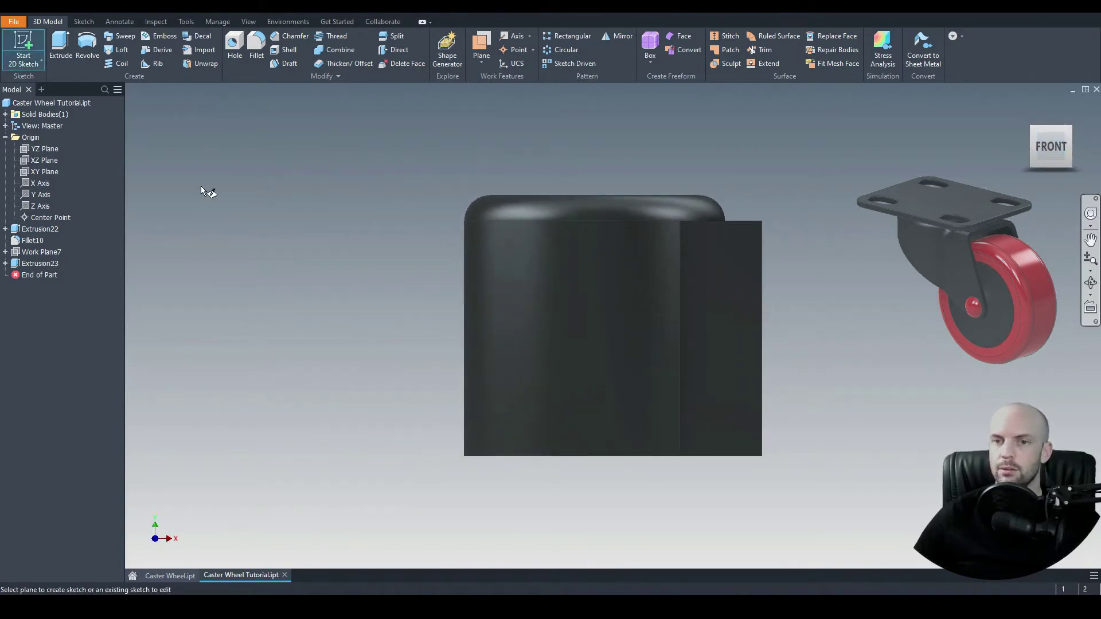
left_click(39, 172)
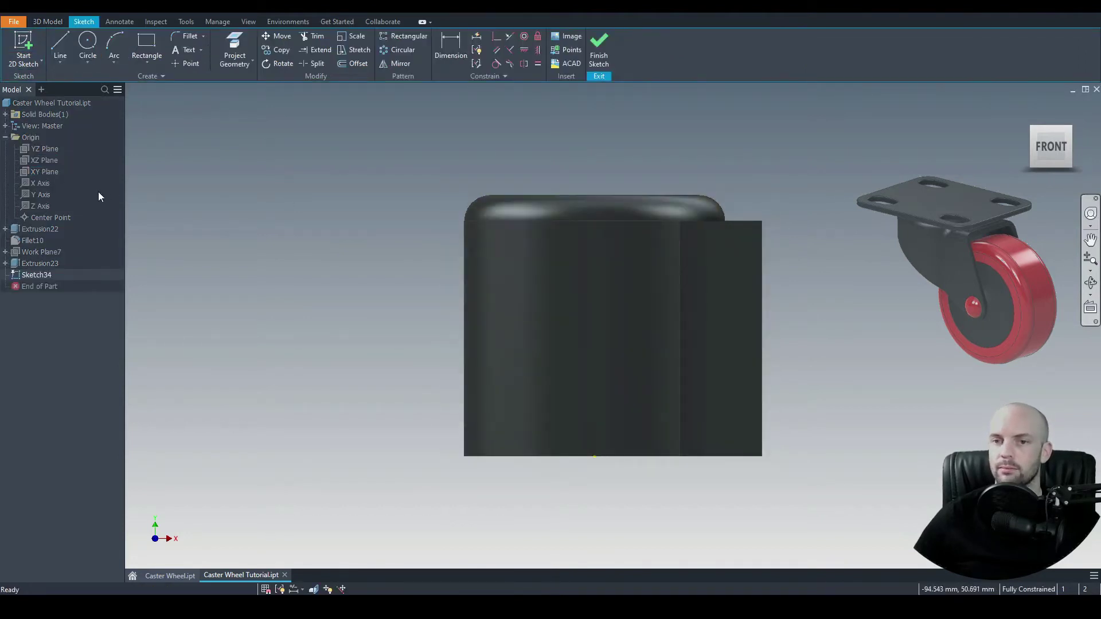
middle_click_drag(354, 212, 342, 228, "shift")
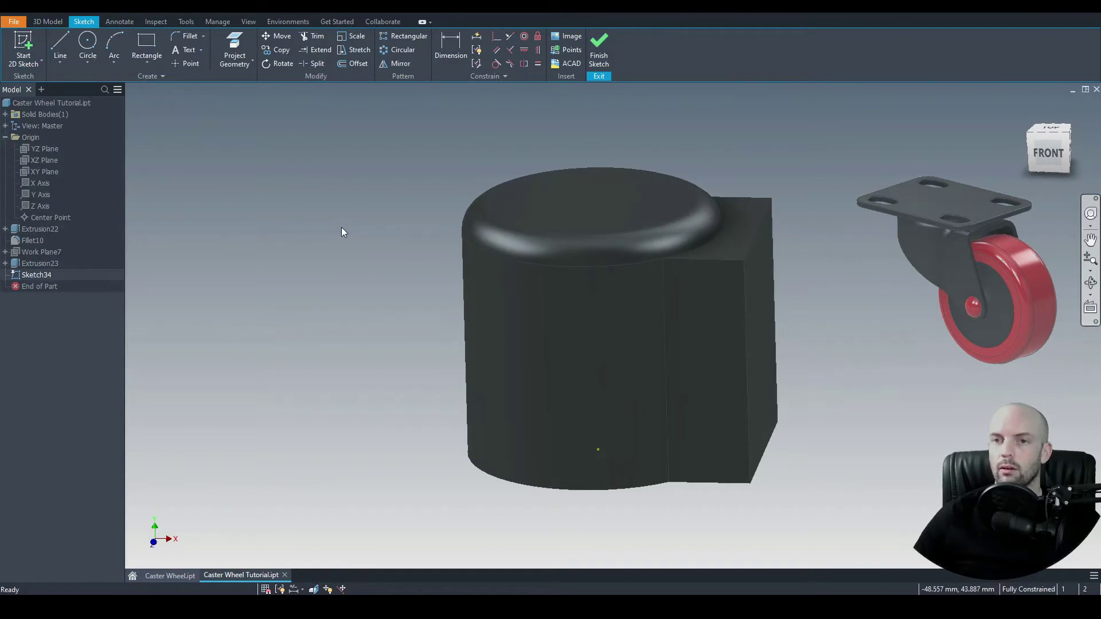
key("F7")
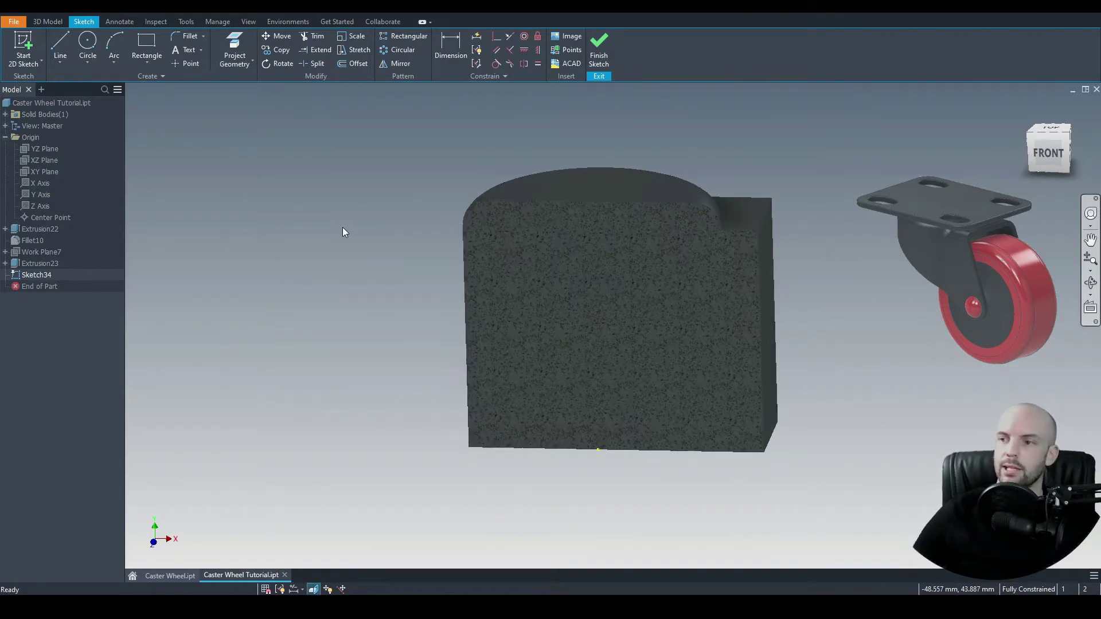
left_click(1049, 153)
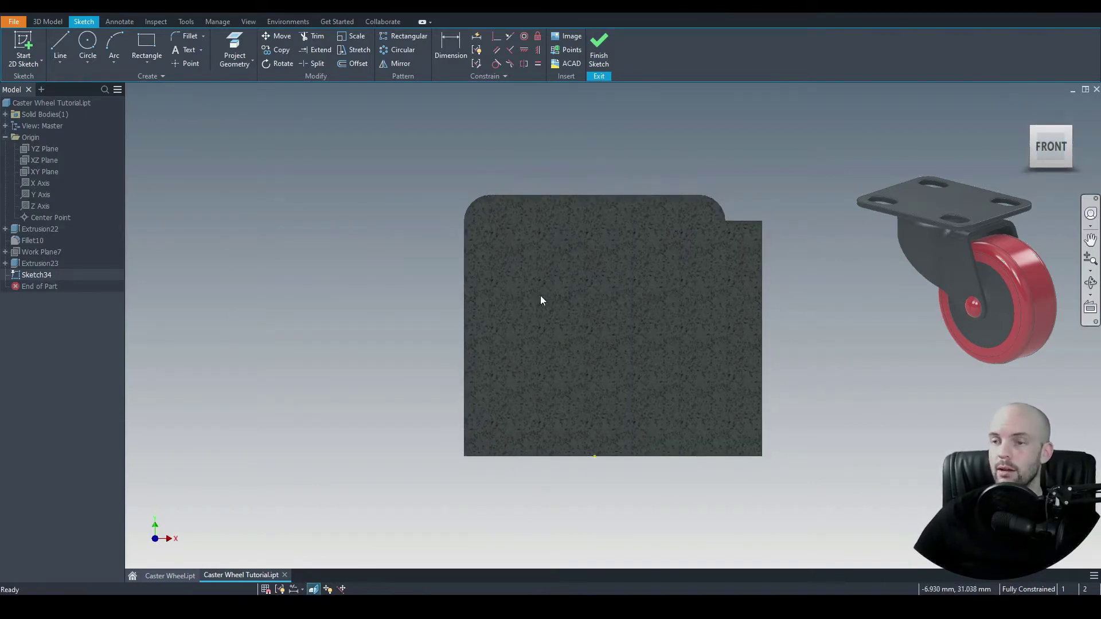
Step: Draw a closed triangle from high on the cylinder's side edge to the block's lower outer corner and back along the base and side
left_click(62, 45)
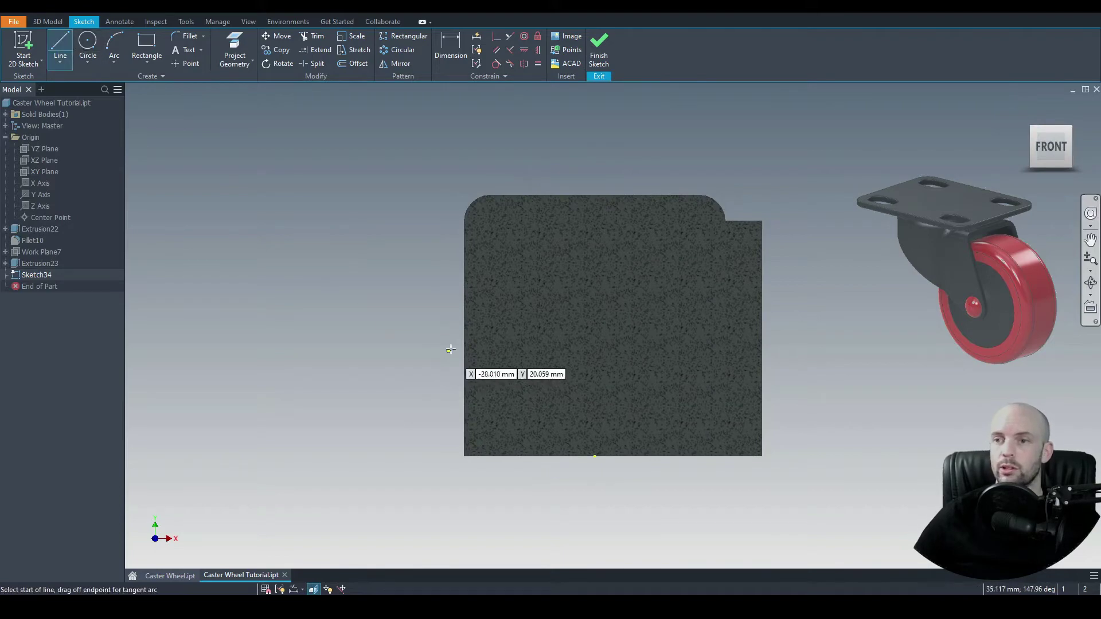
left_click(464, 247)
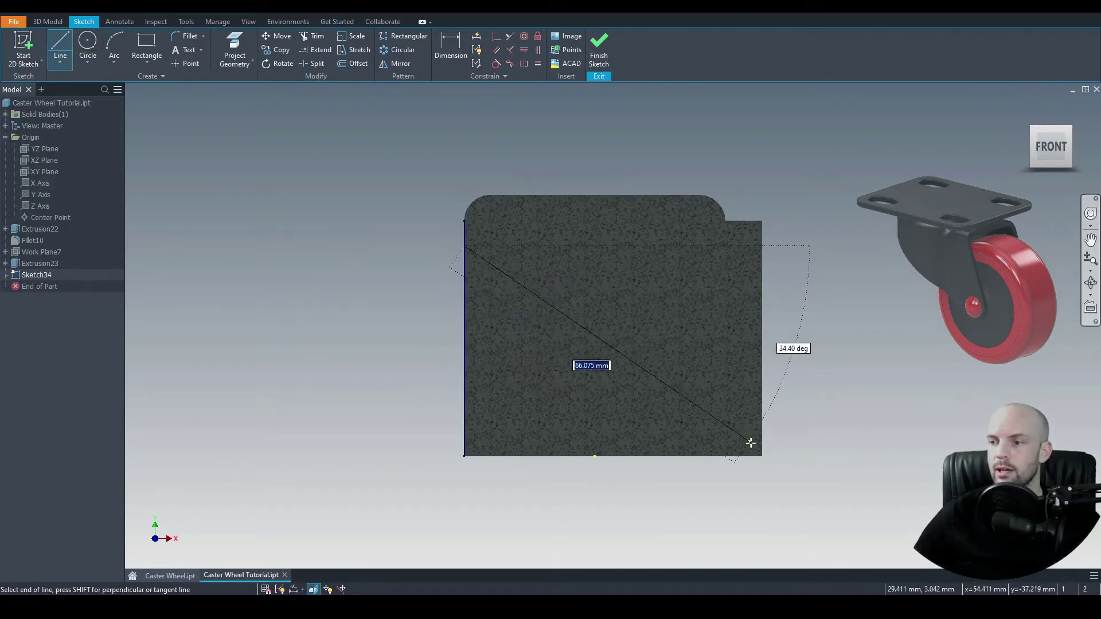
left_click(761, 456)
left_click(465, 456)
left_click(465, 246)
right_click(368, 171)
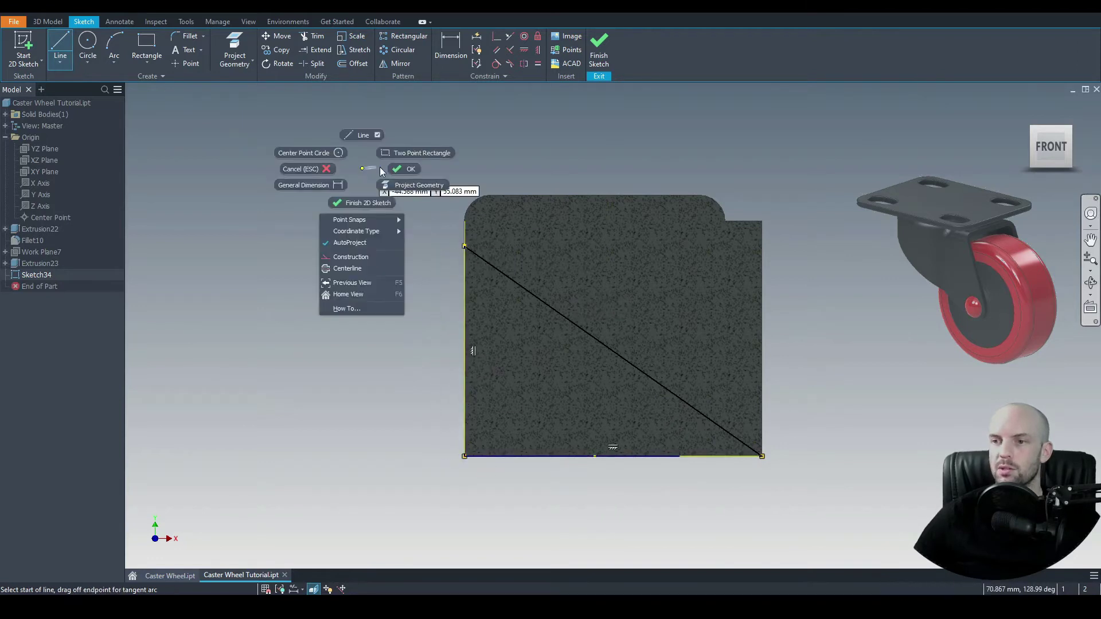
left_click(393, 174)
Step: Dimension the triangle's upper corner to 10 mm below the cylinder's top edge
left_click(454, 56)
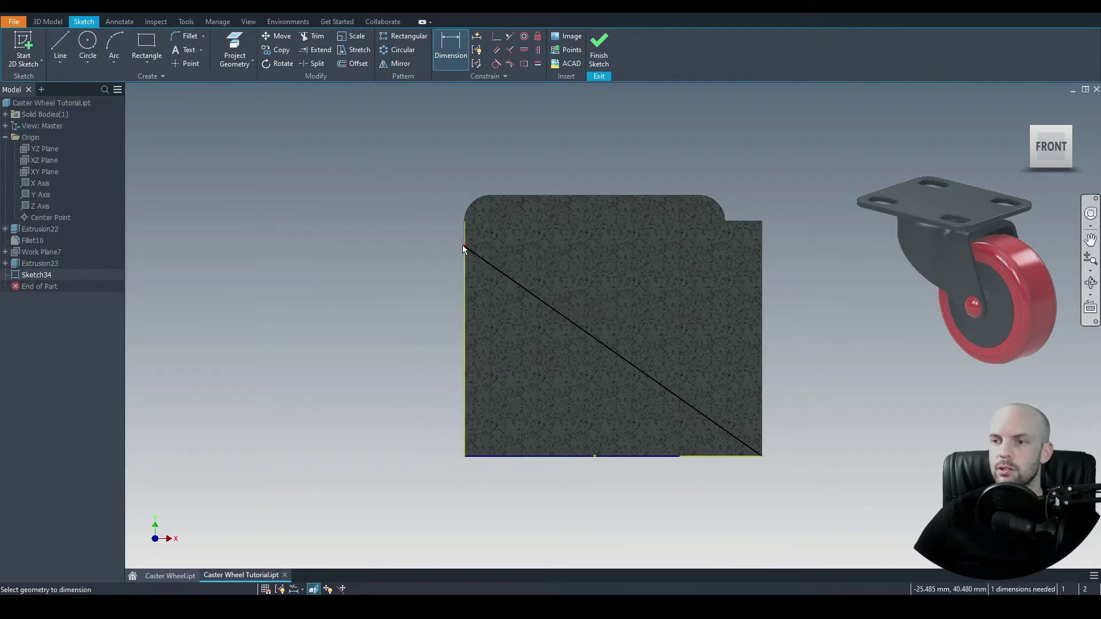
left_click(464, 242)
left_click(499, 196)
left_click(401, 169)
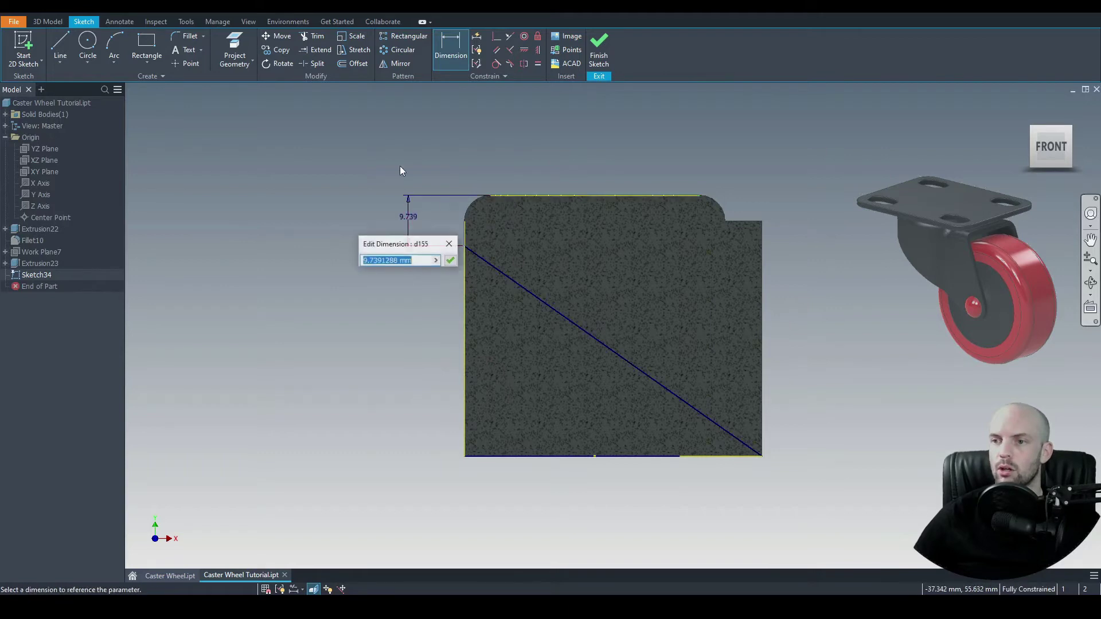
type("10")
key("Return")
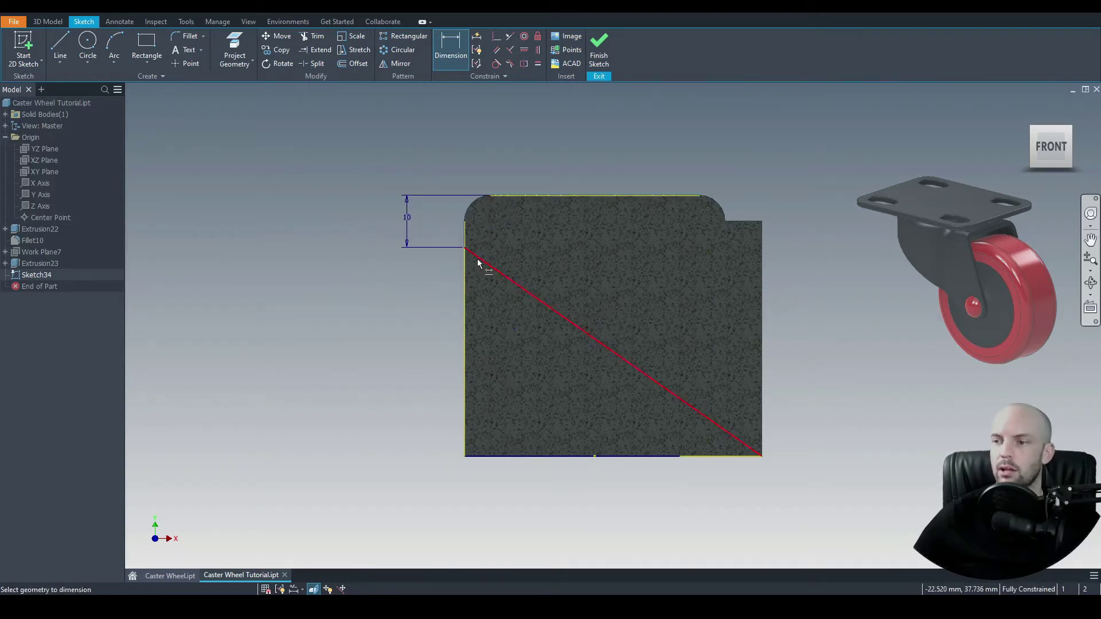
Step: Extrude the triangle as a symmetric Through All cut to remove the lower corner of the body
left_click(49, 23)
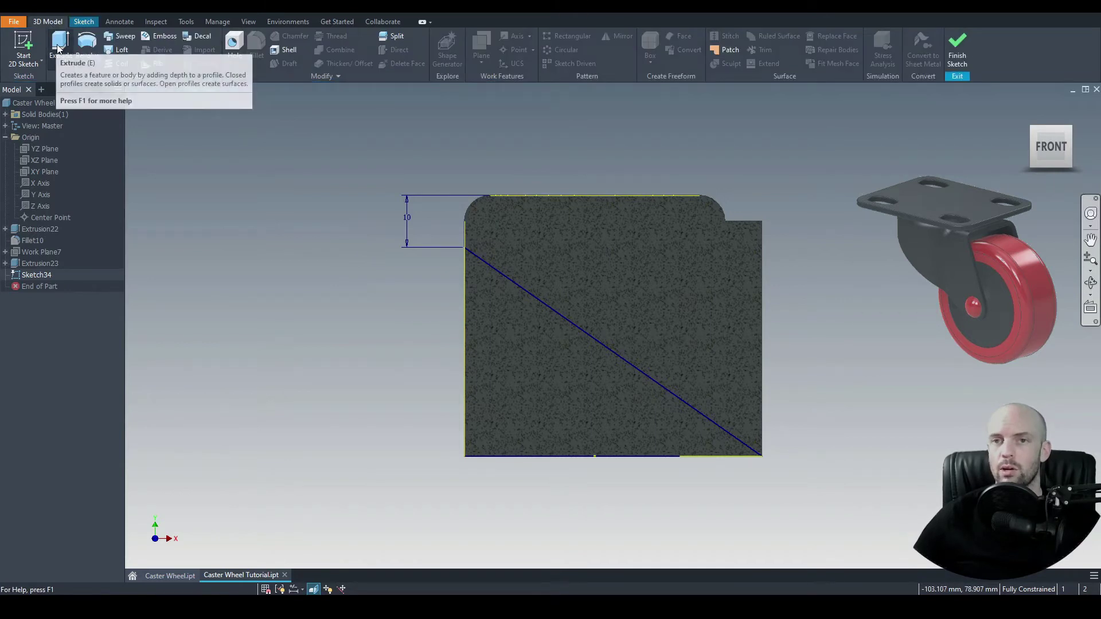
left_click(59, 46)
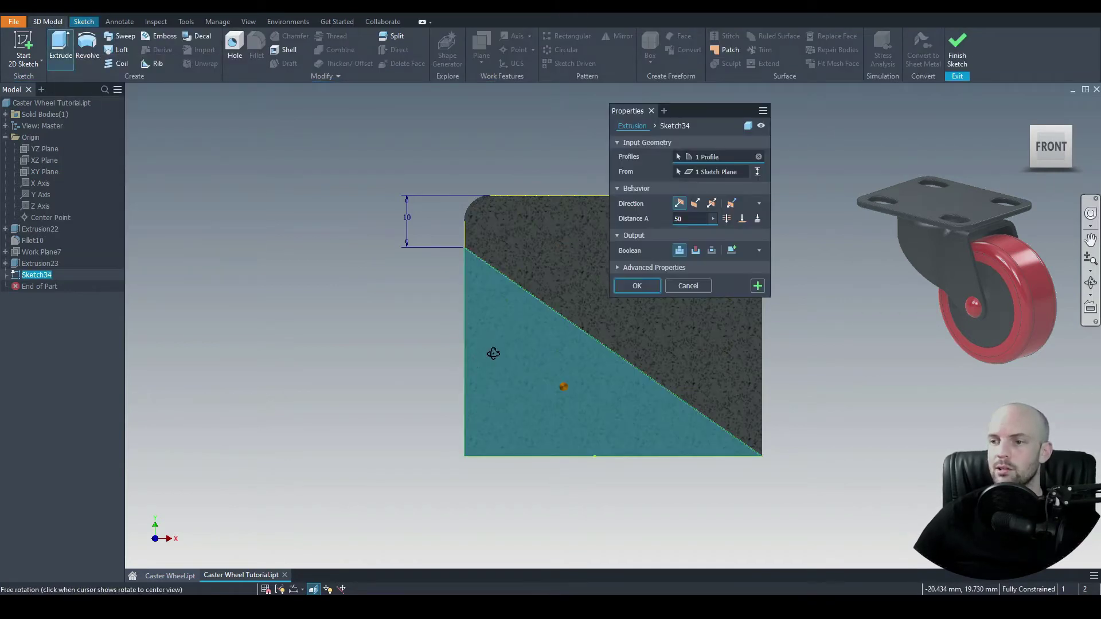
left_click(695, 250)
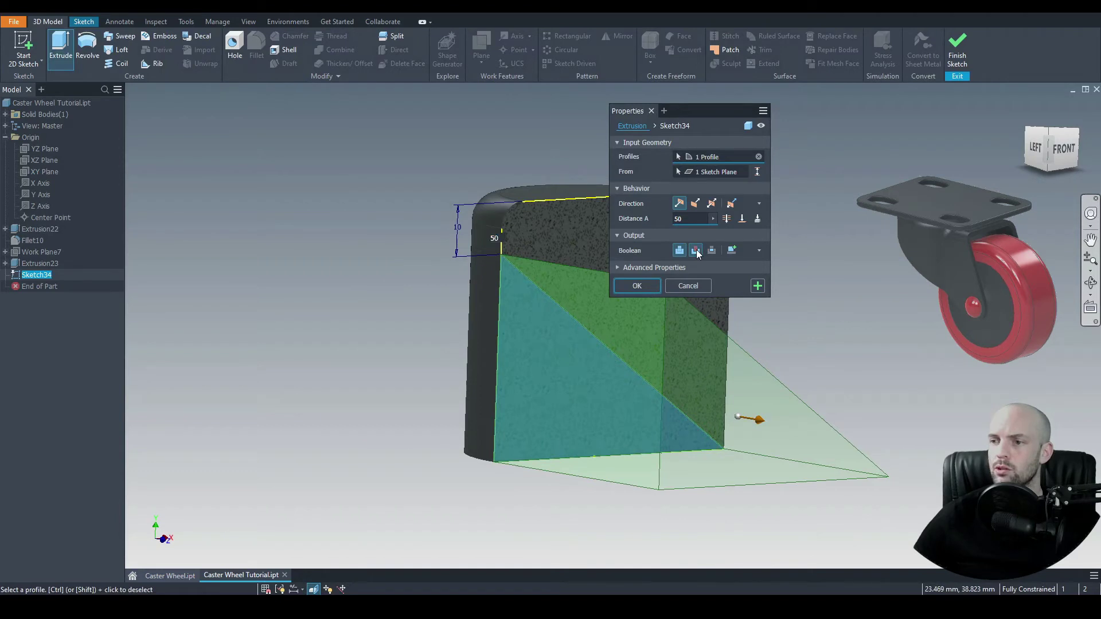
middle_click_drag(768, 361, 712, 407)
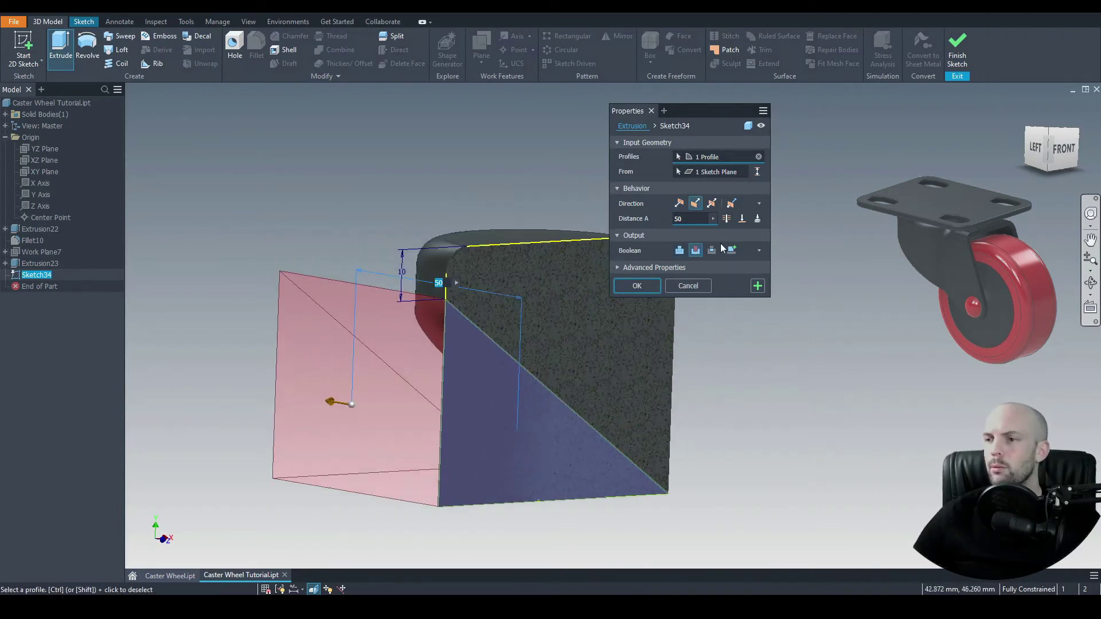
left_click(712, 204)
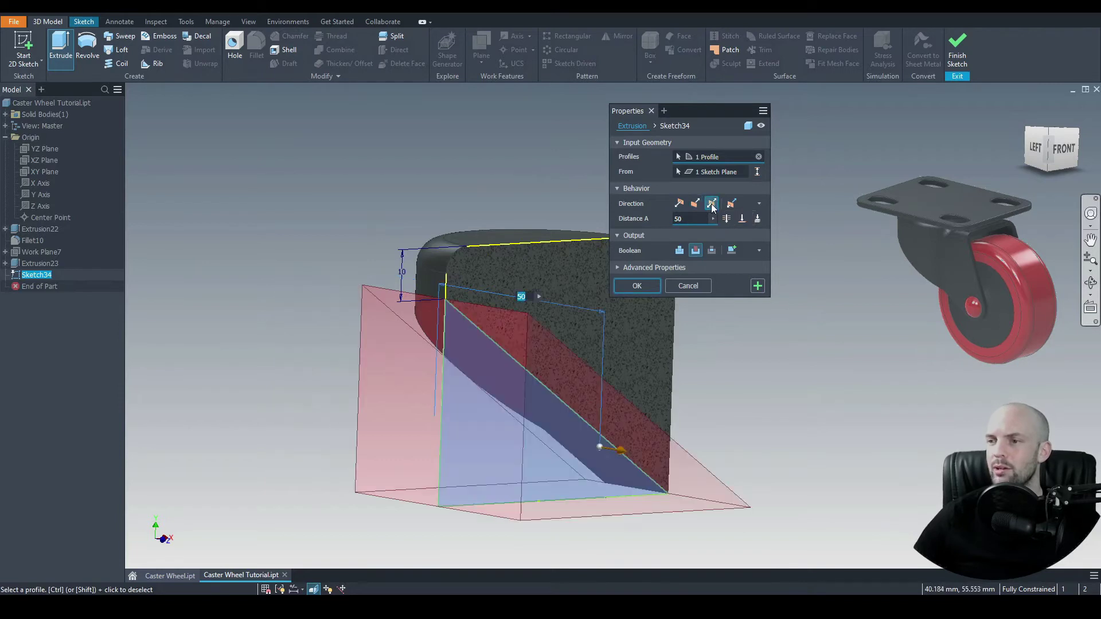
left_click(725, 219)
middle_click_drag(516, 337, 578, 397, "shift")
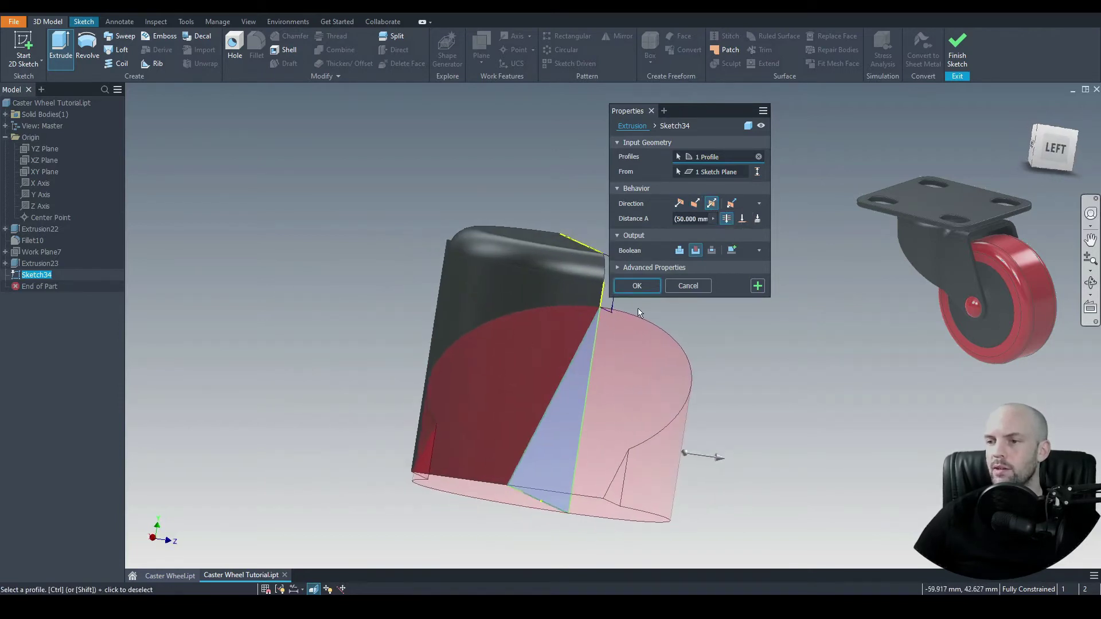
left_click(635, 286)
Step: Apply a 20-degree face draft to the block's outer face, pulling from its upper face and keeping the upper edge fixed
middle_click_drag(730, 376, 339, 324, "shift")
left_click(480, 307)
middle_click_drag(481, 308, 378, 348, "shift")
left_click(235, 233)
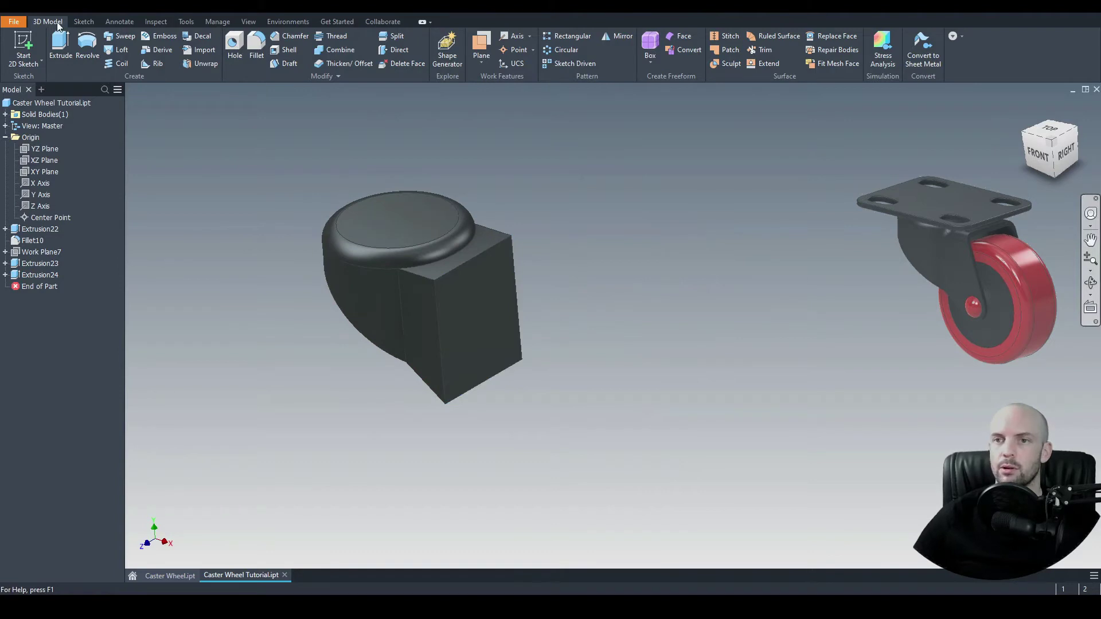
left_click(283, 64)
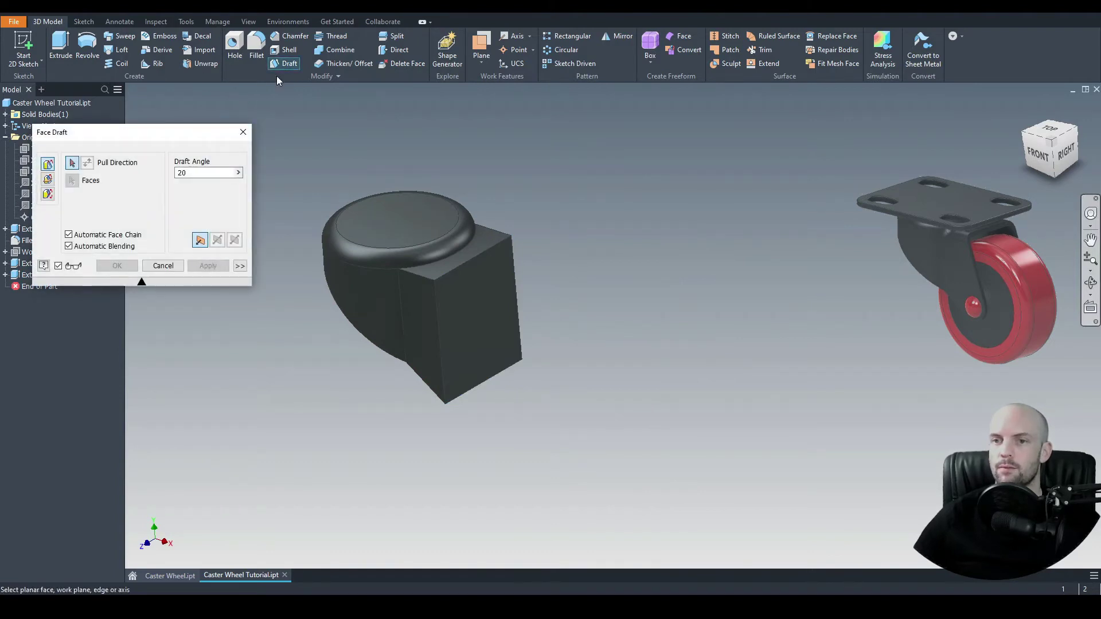
scroll(316, 133, "down", 3)
left_click(628, 338)
middle_click_drag(628, 339, 594, 230)
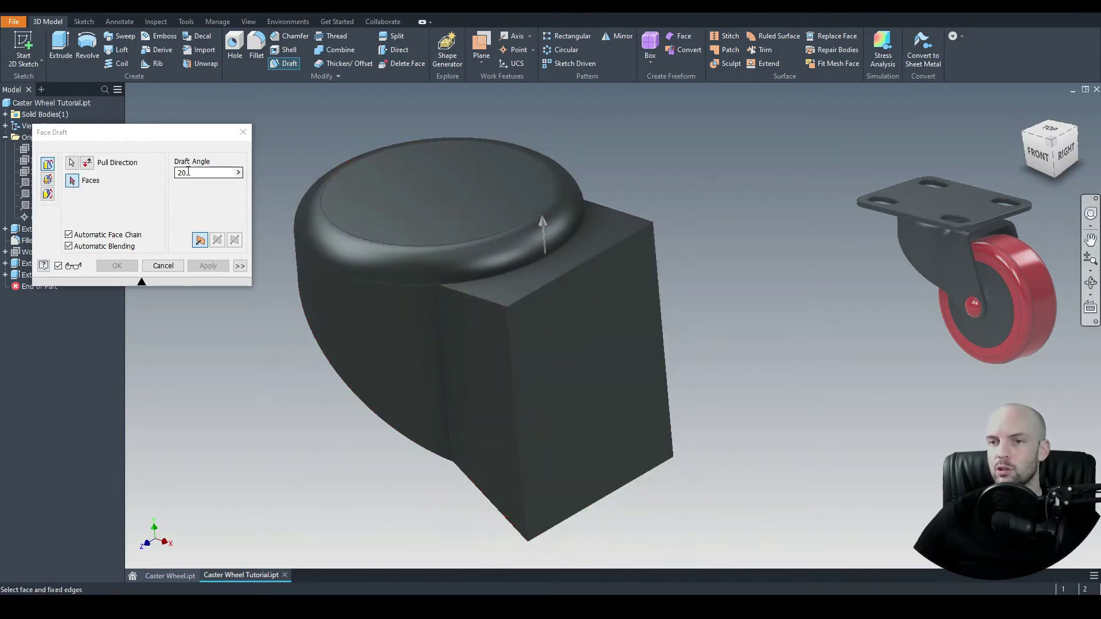
left_click_drag(178, 136, 200, 136)
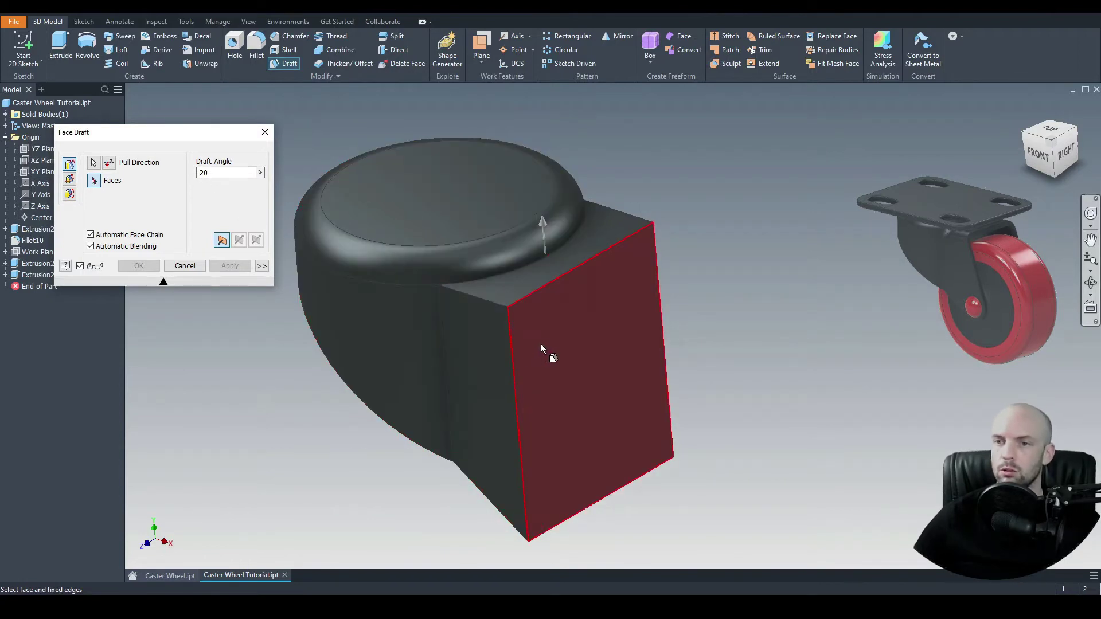
left_click(563, 338)
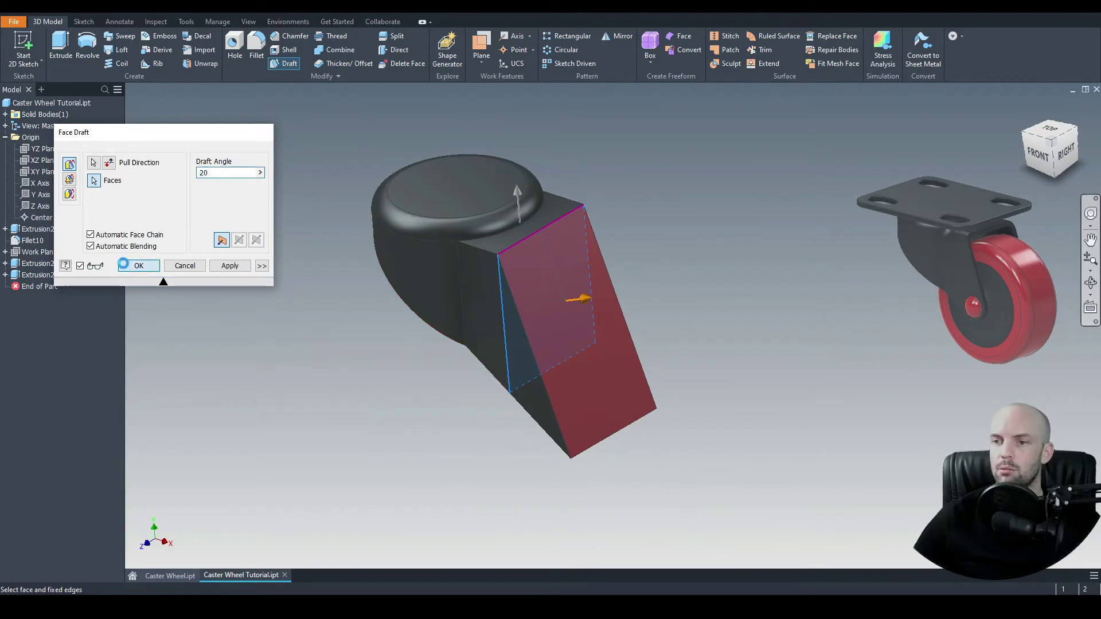
left_click(128, 266)
middle_click_drag(326, 303, 283, 315)
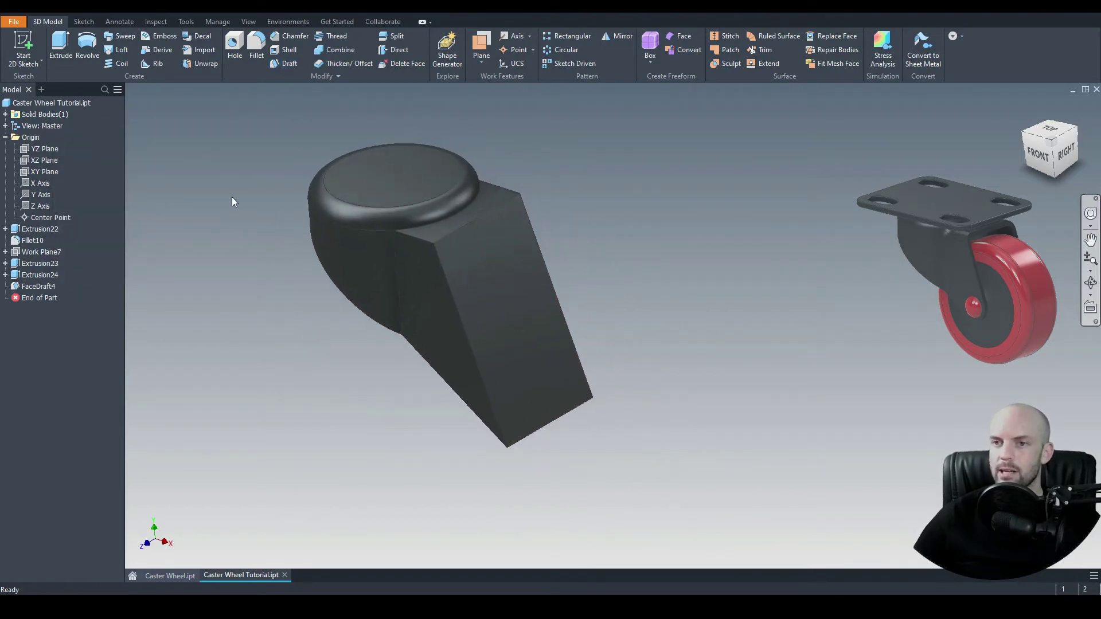
Step: Set up an 8 mm fillet on the lower outer edge of the drafted block
left_click(256, 46)
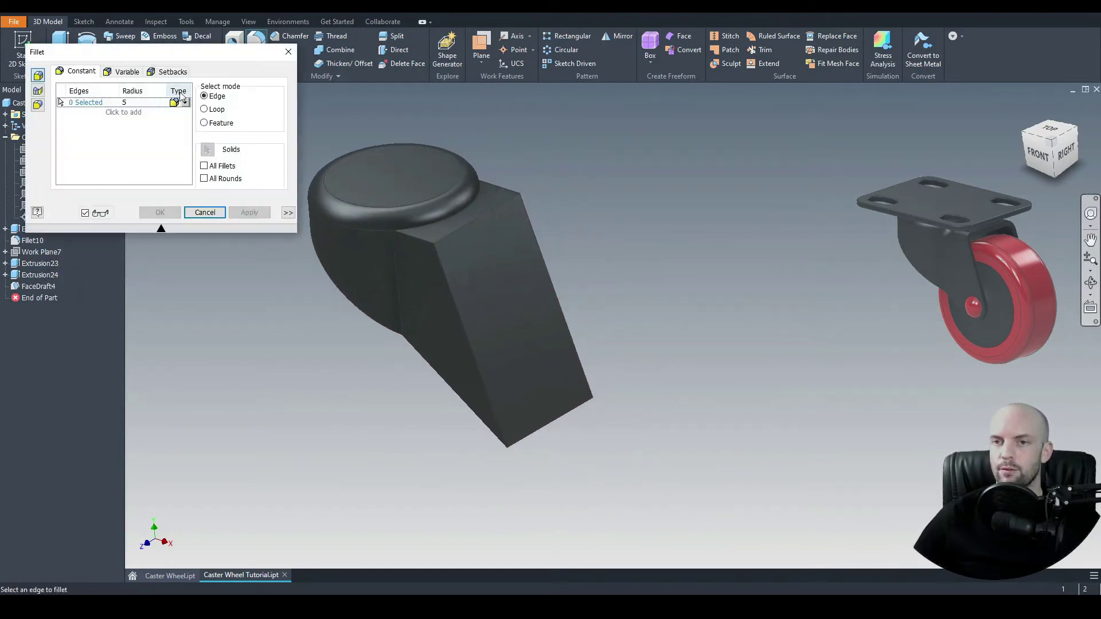
left_click(129, 104)
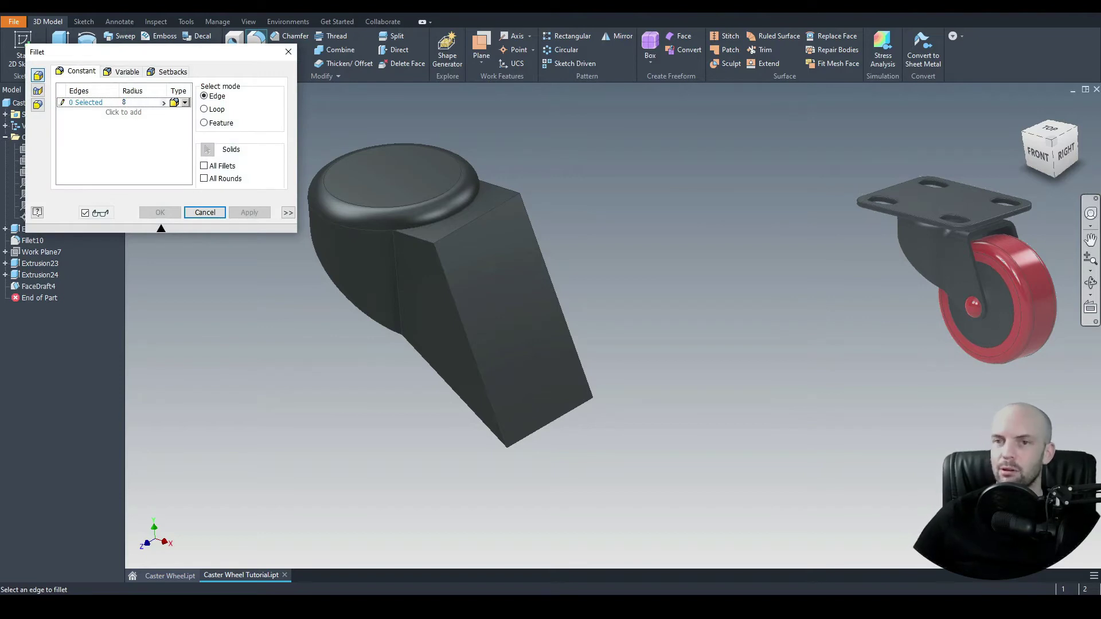
left_click(548, 427)
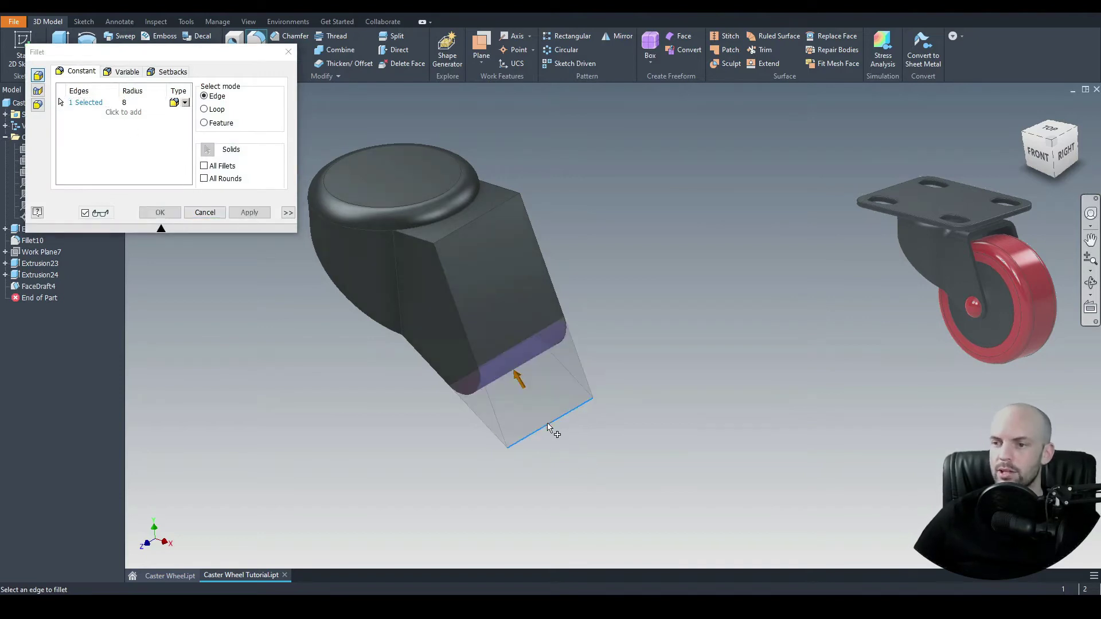
Step: Add a 5 mm fillet set to the block's upper side edges and its joints with the cylinder, and create the fillets
left_click(121, 113)
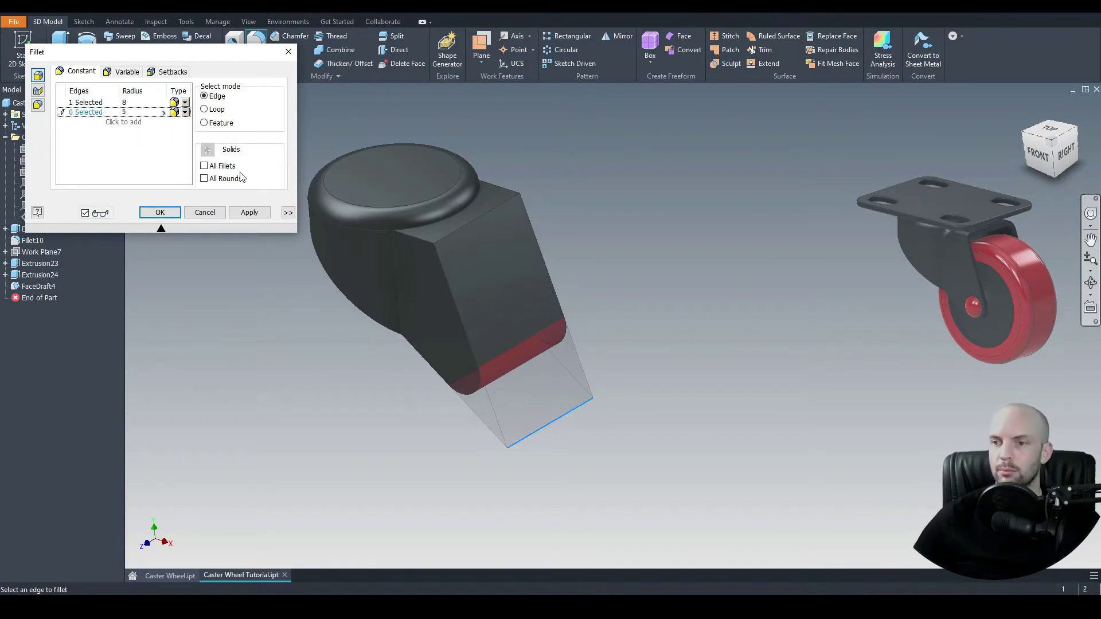
left_click(394, 261)
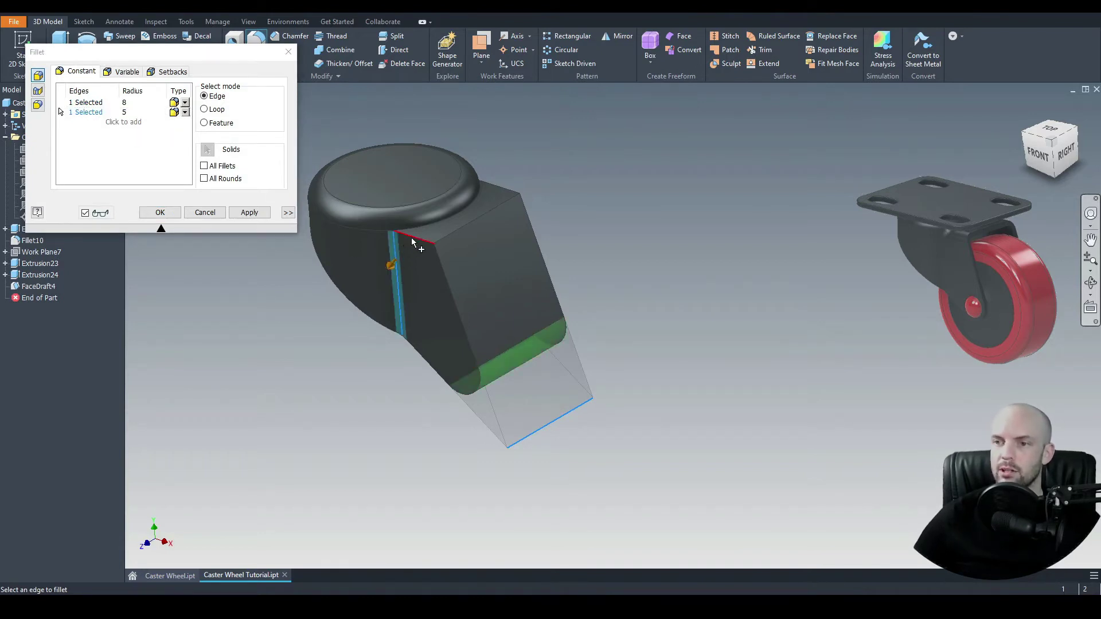
left_click(413, 239)
left_click(449, 224)
middle_click_drag(449, 223, 457, 243, "shift")
left_click(514, 250)
left_click(551, 253)
middle_click_drag(521, 307, 638, 305, "shift")
scroll(638, 306, "up", 3)
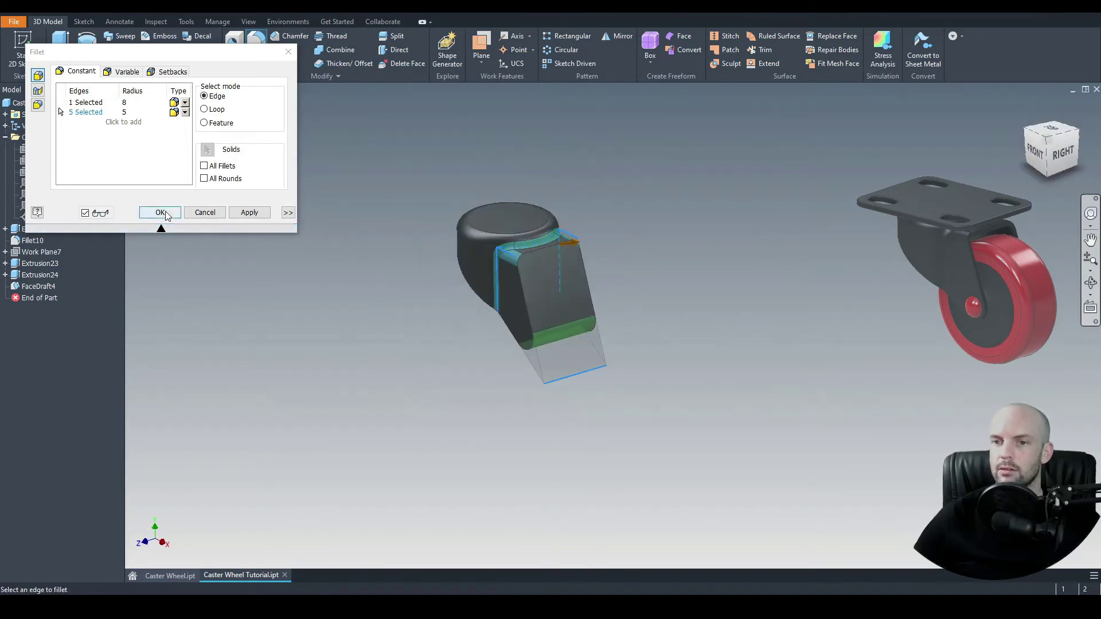
left_click(162, 213)
middle_click_drag(521, 276, 269, 367, "shift")
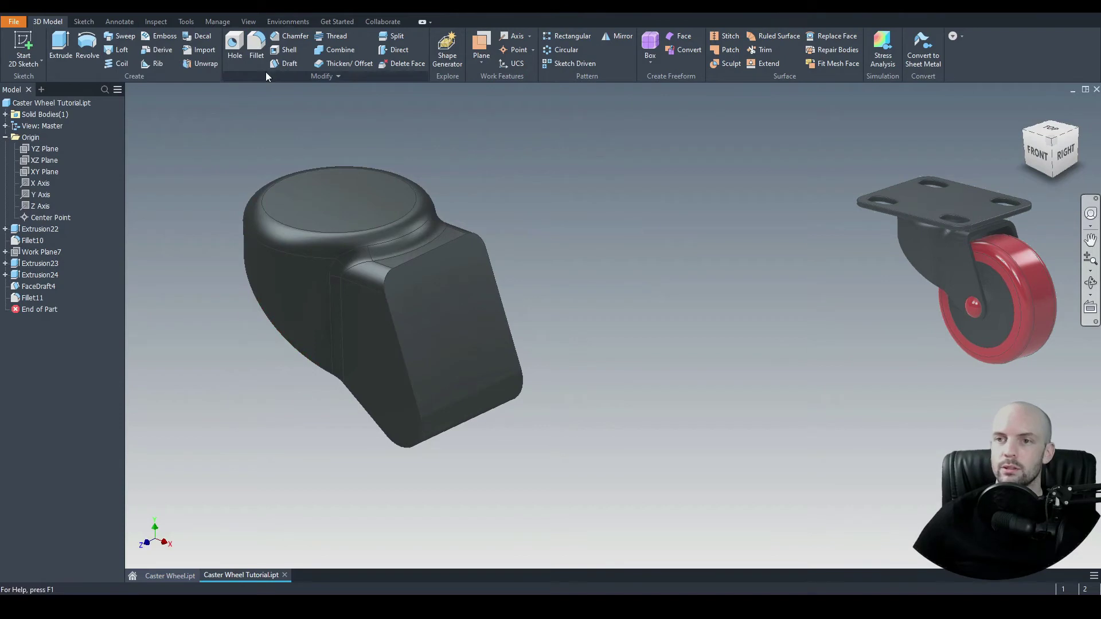
Step: Shell the body with 2.5 mm thickness, removing the drafted outer face together with its chained lower faces to form the fork
left_click(285, 51)
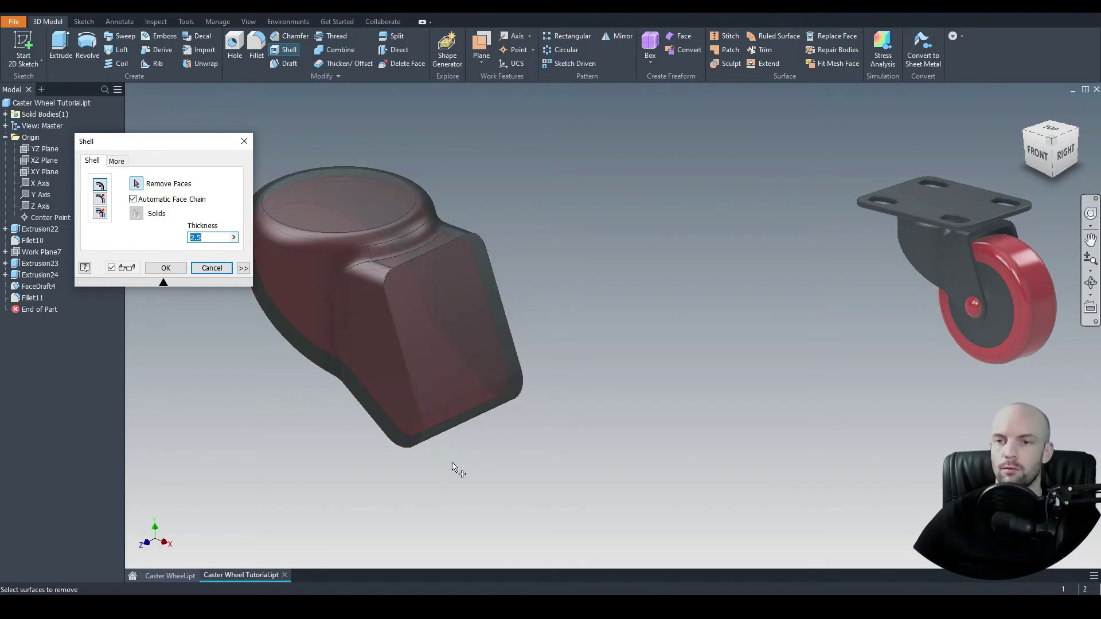
left_click(205, 242)
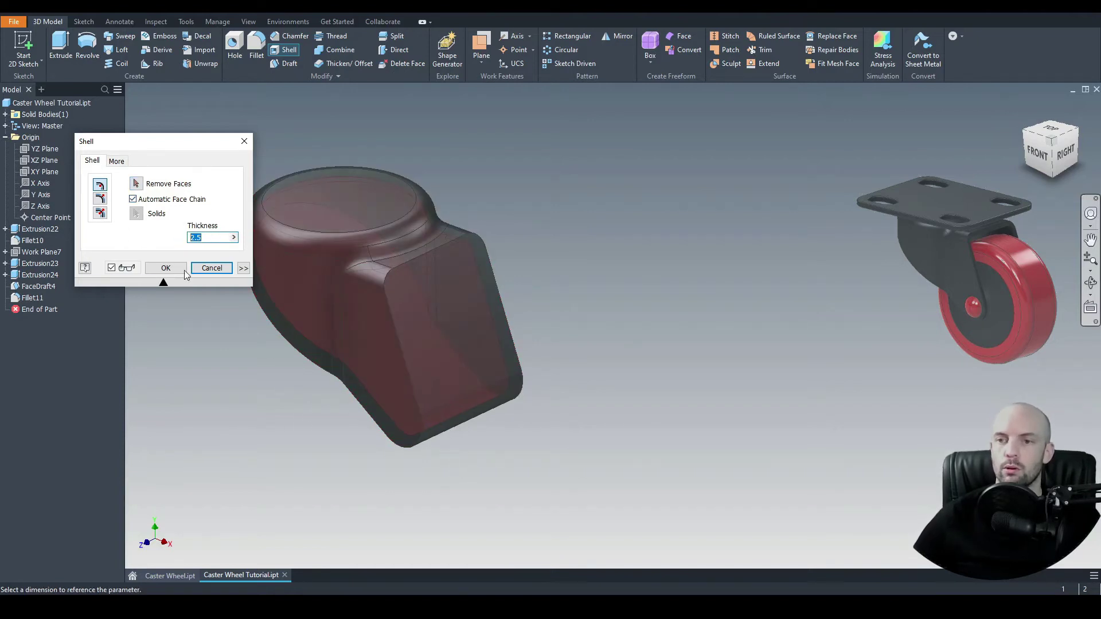
left_click(135, 184)
left_click(449, 349)
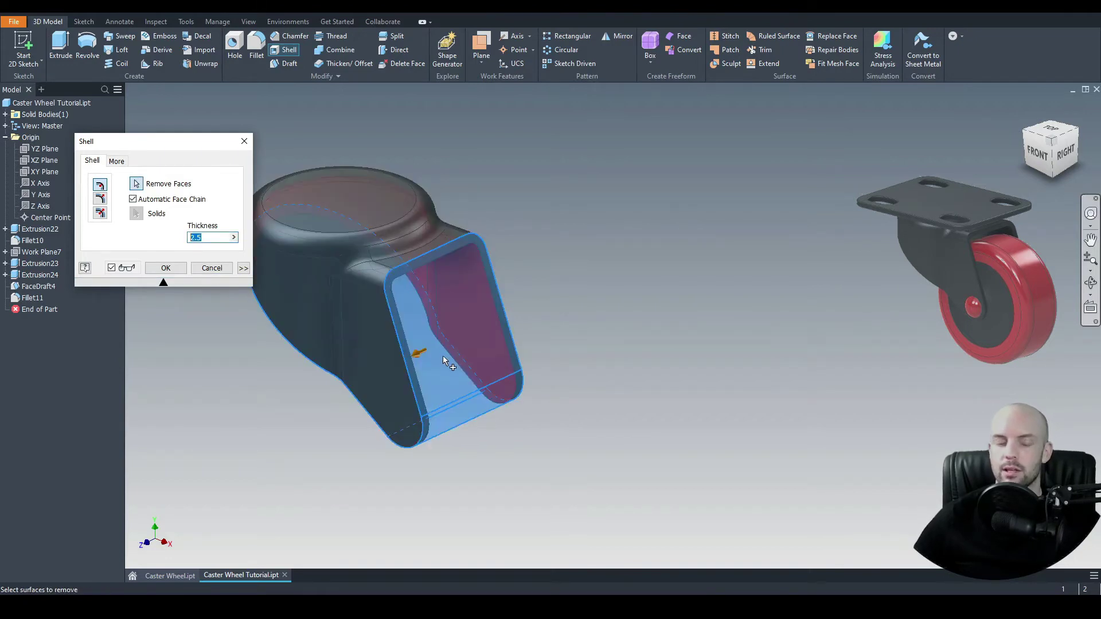
middle_click_drag(419, 354, 442, 346, "shift")
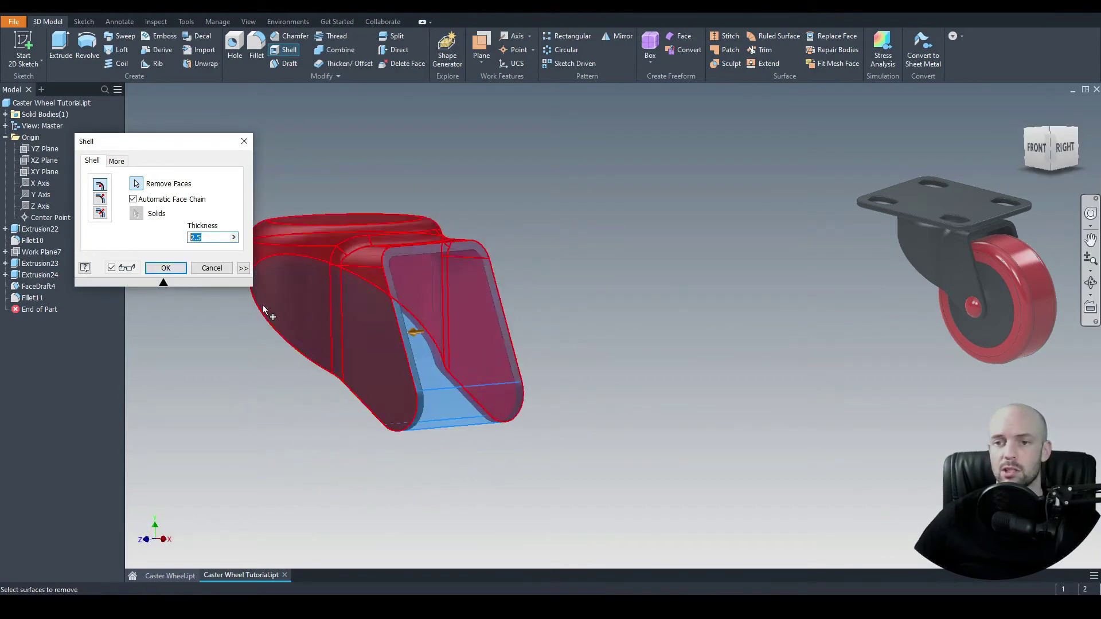
left_click(173, 267)
middle_click_drag(235, 352, 239, 404, "shift")
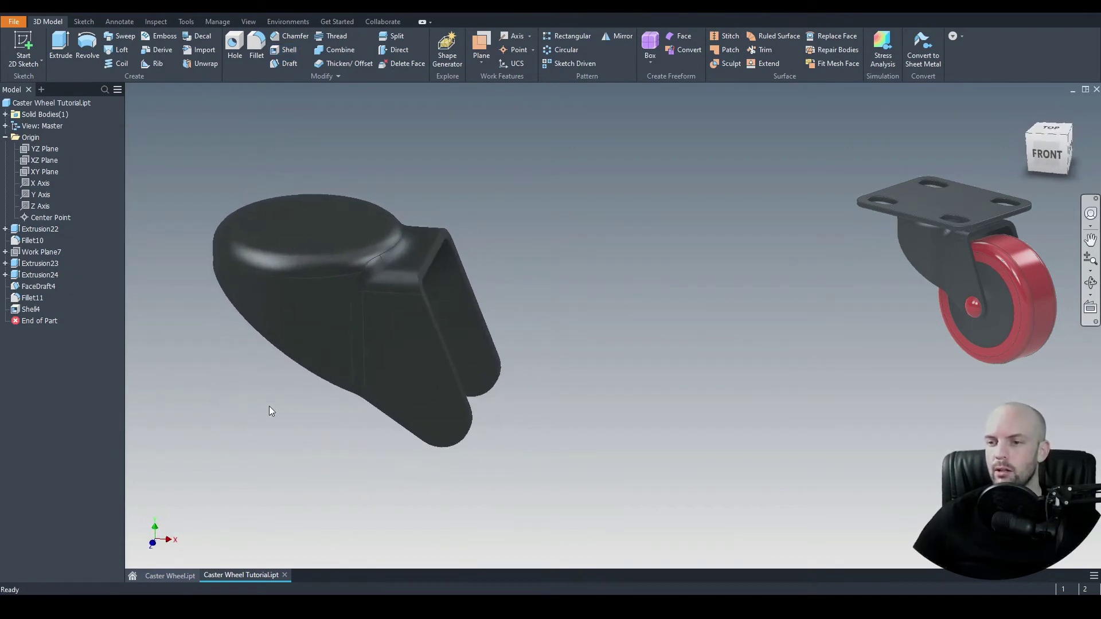
Step: Start a sketch on the front fork leg's flat side face and project the arc of its rounded end
left_click(416, 402)
left_click(496, 394)
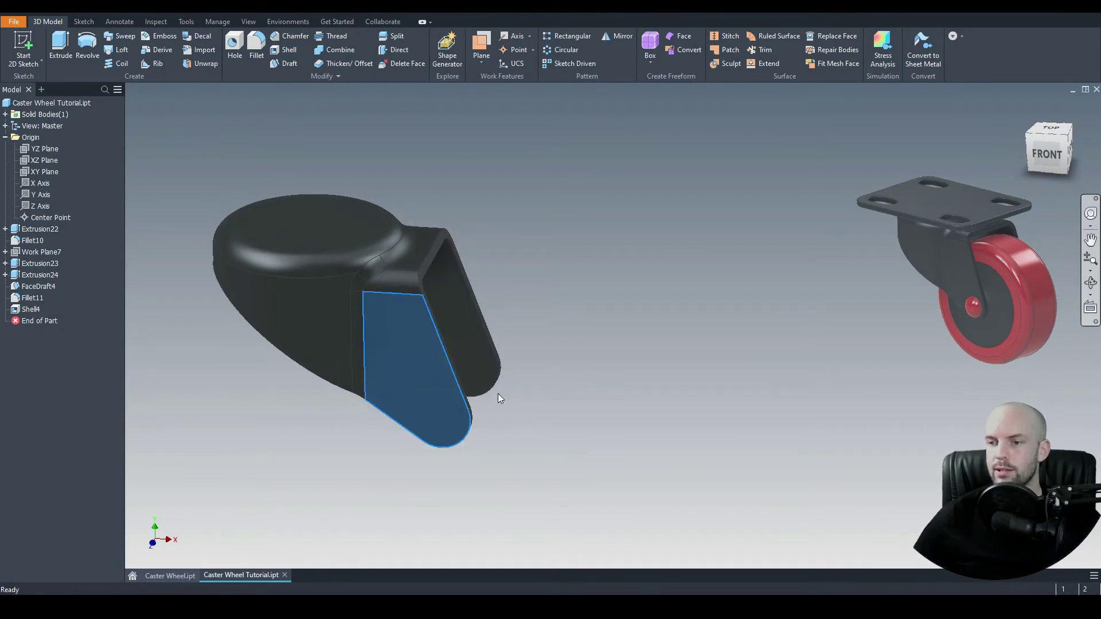
left_click(1039, 153)
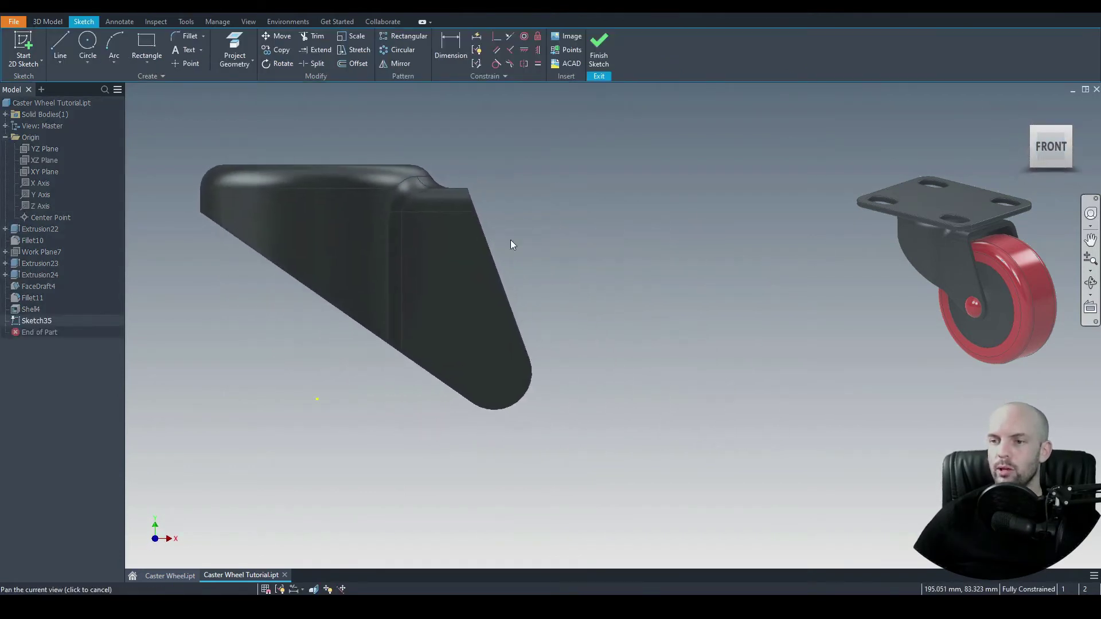
left_click(534, 383)
left_click(238, 44)
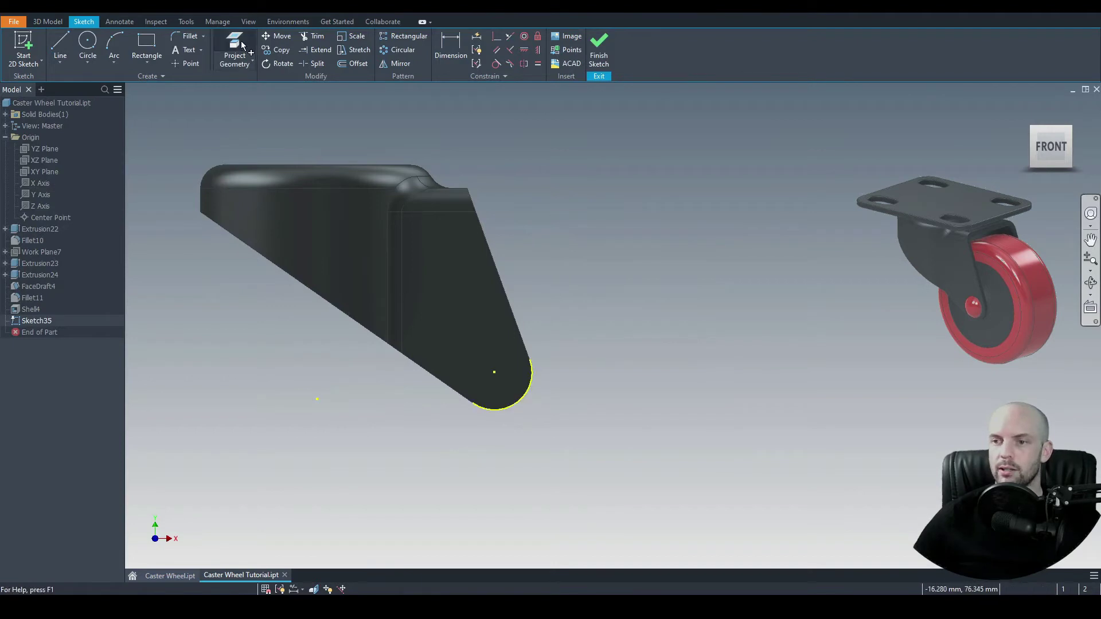
Step: Draw a 10 mm diameter circle centred on the projected arc's centre
left_click(88, 44)
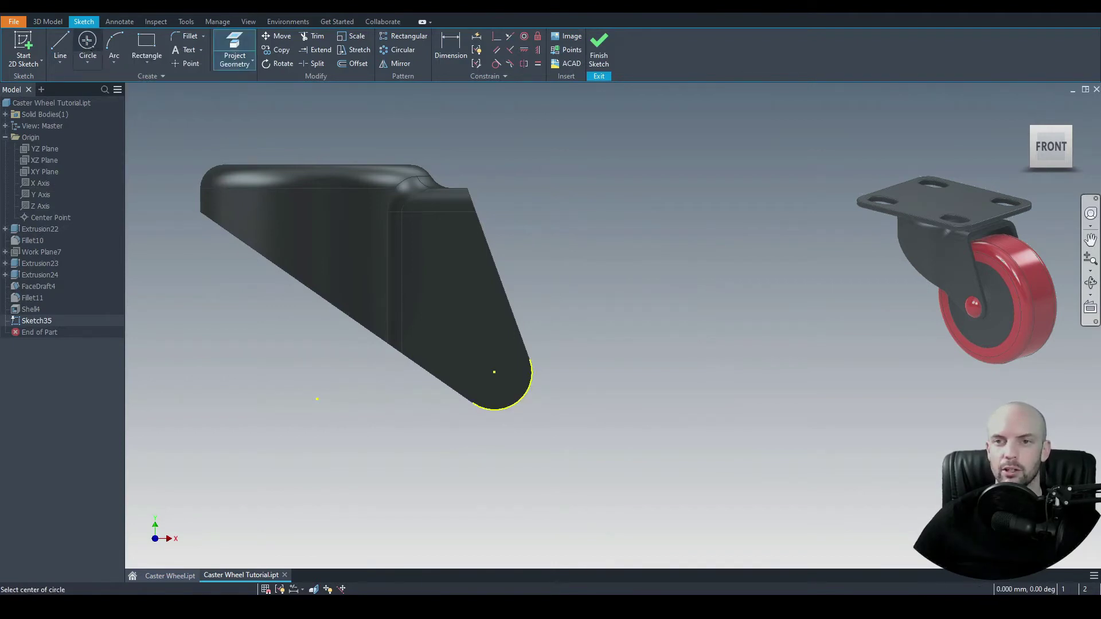
left_click(494, 373)
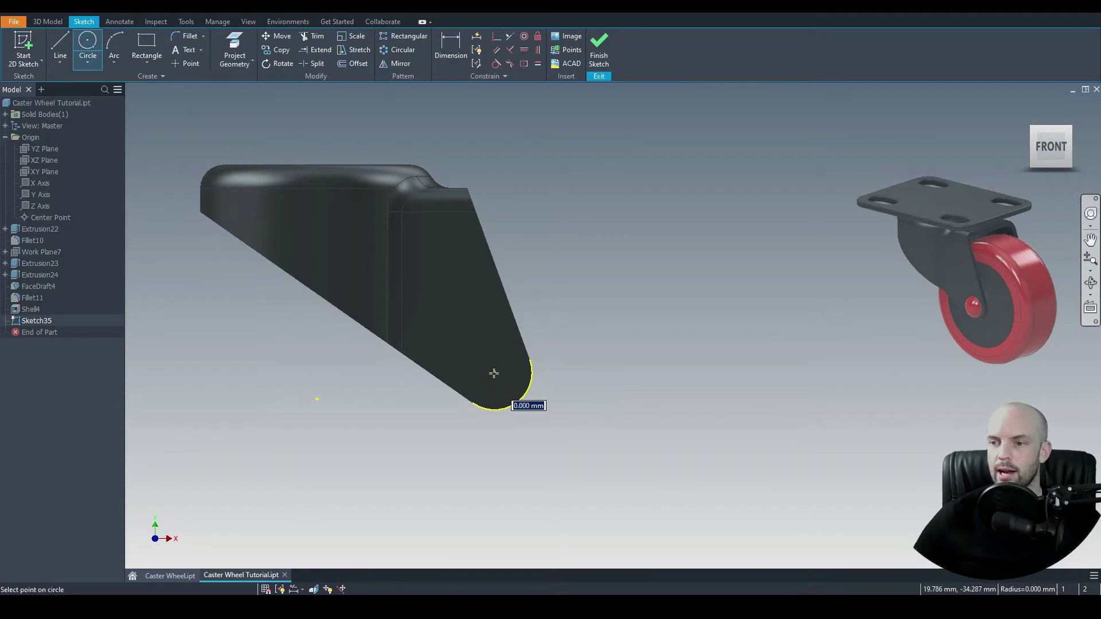
type("10")
key("Return")
Step: Extrude the circle as a Through All cut to make the axle holes in both fork legs
left_click(49, 23)
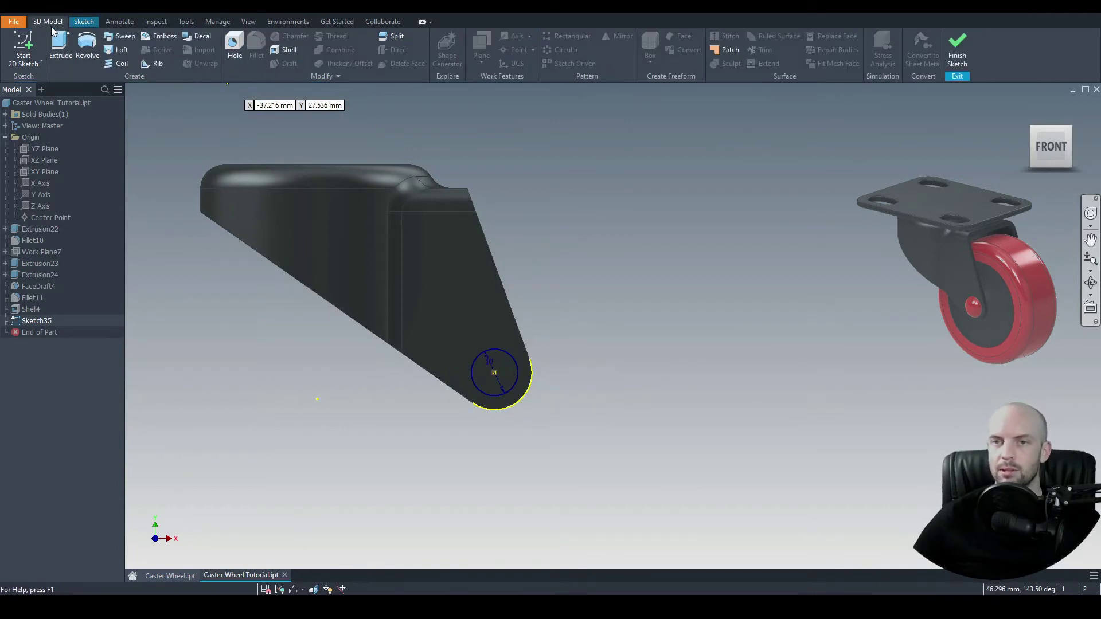
left_click(60, 47)
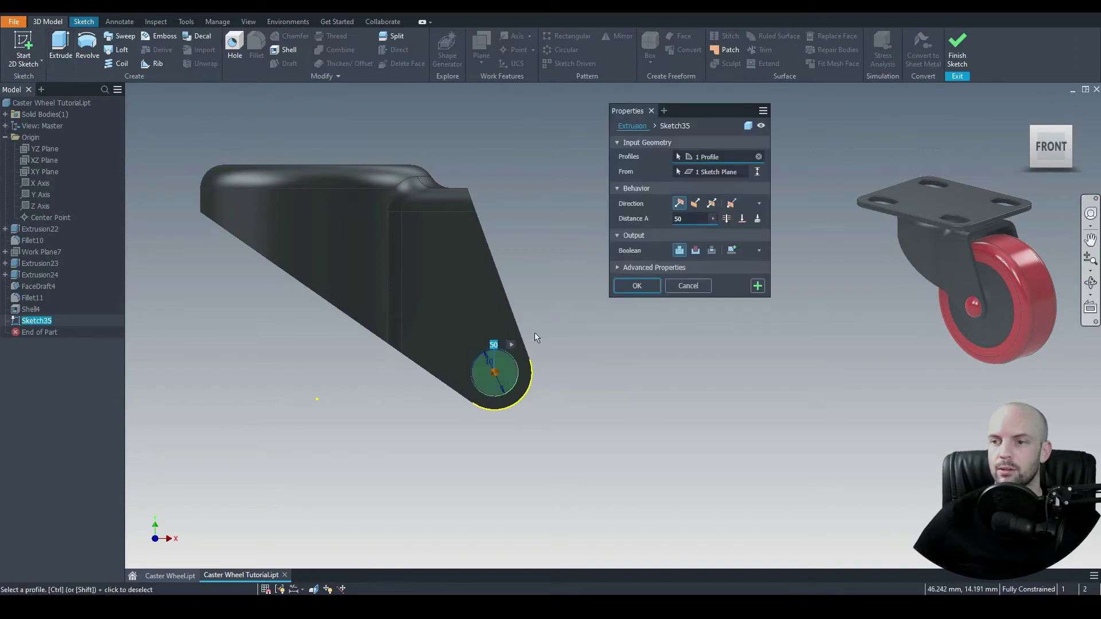
left_click(695, 251)
left_click(722, 222)
left_click(655, 285)
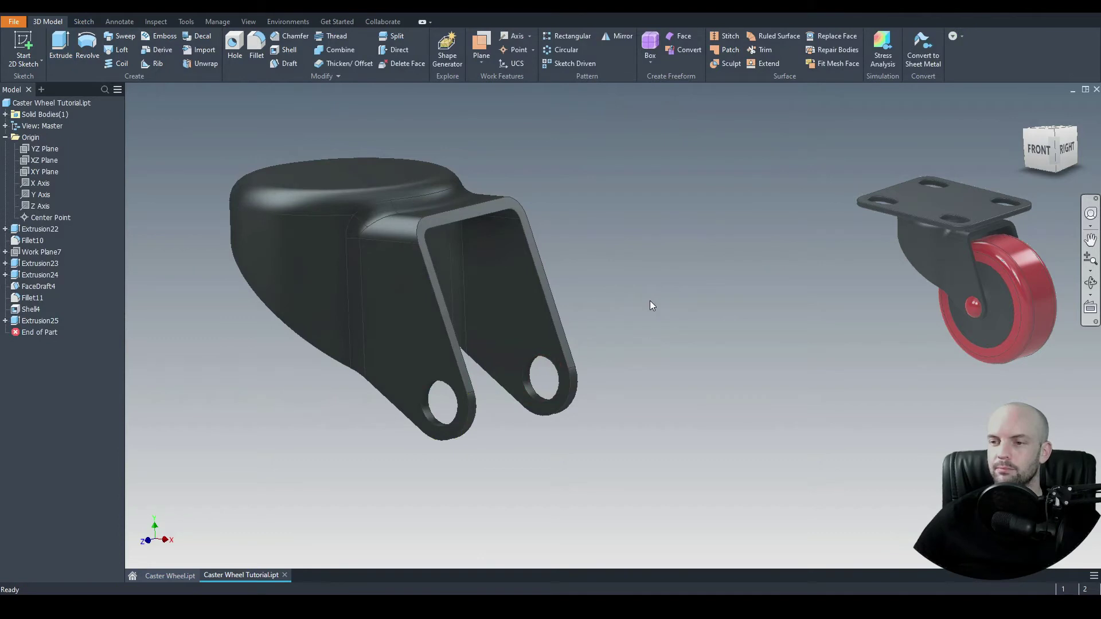
mouse_move(679, 263)
middle_mouse_down("shift")
mouse_move(605, 315)
mouse_move(627, 256)
mouse_move(683, 270)
mouse_move(664, 256)
mouse_move(661, 269)
middle_mouse_up("shift")
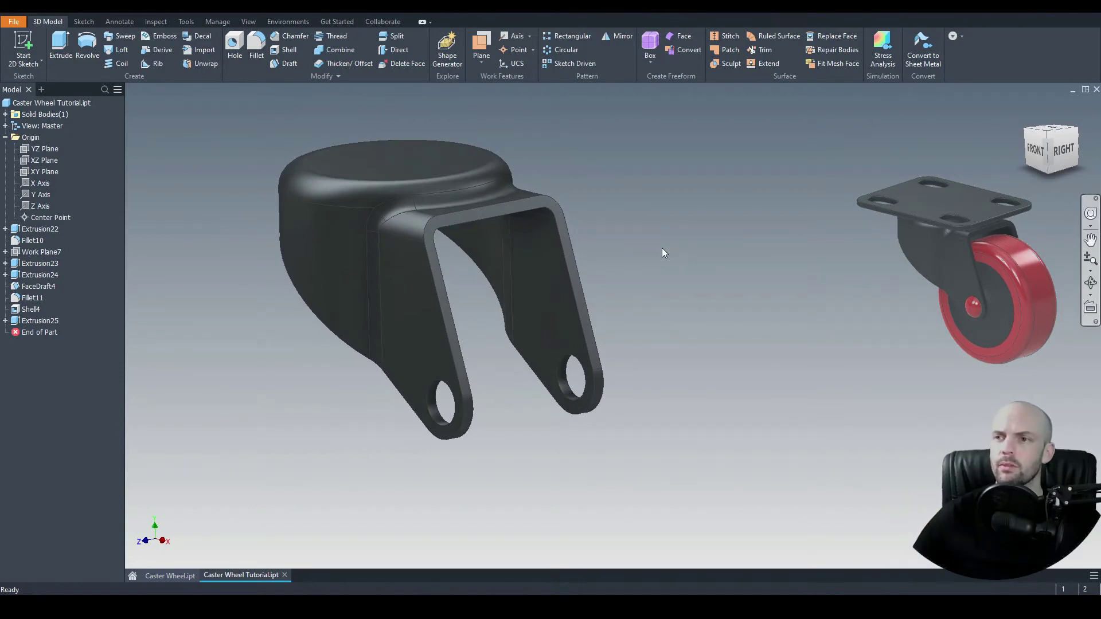
mouse_move(514, 139)
middle_mouse_down("shift")
mouse_move(553, 153)
mouse_move(533, 151)
middle_mouse_up("shift")
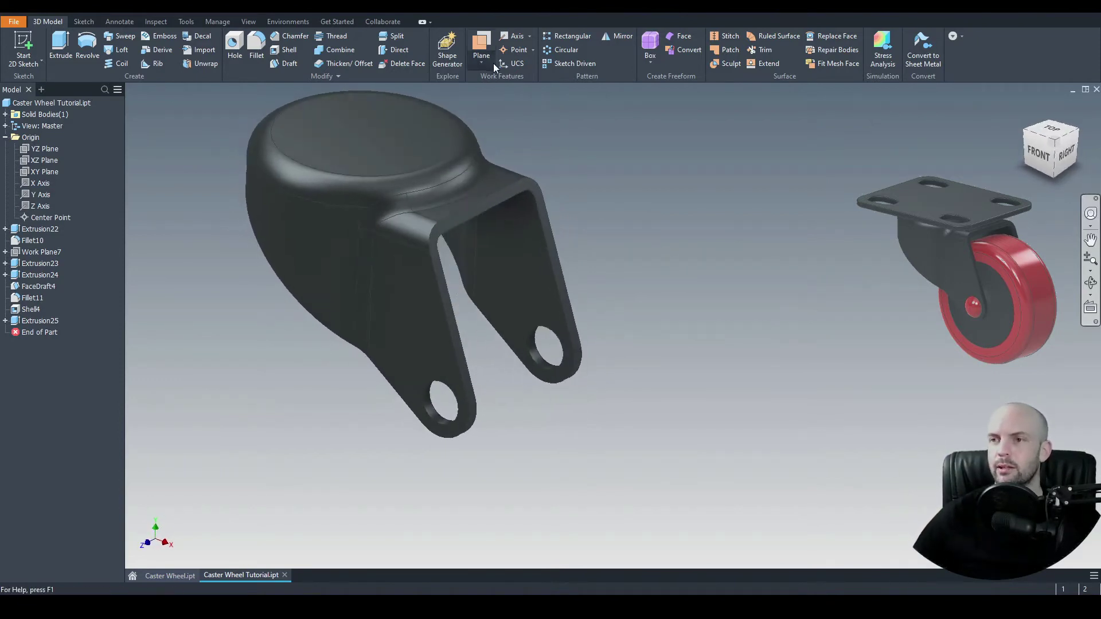
left_click(482, 60)
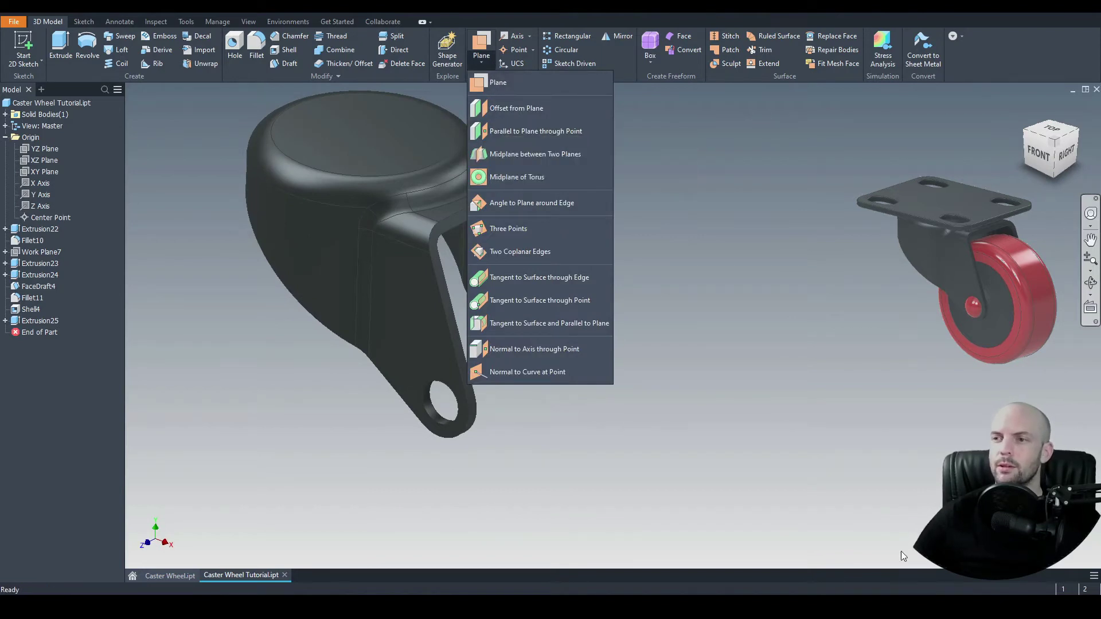
left_click(298, 466)
Step: Edit the axle hole's sketch, place a point at the circle's centre and finish the sketch
left_click(5, 320)
right_click(37, 335)
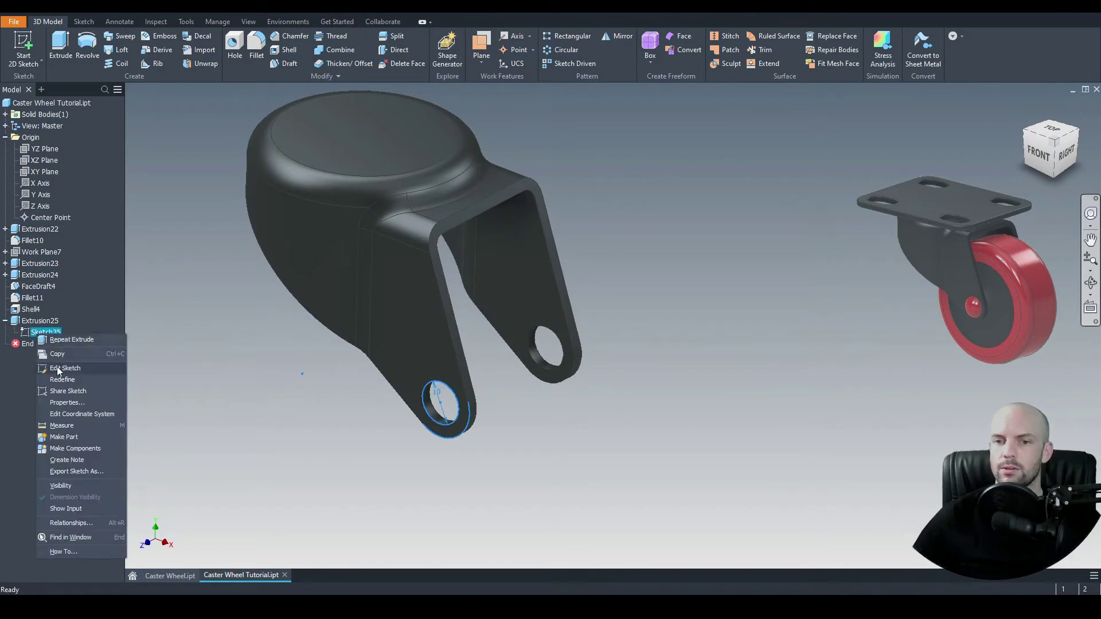
left_click(65, 368)
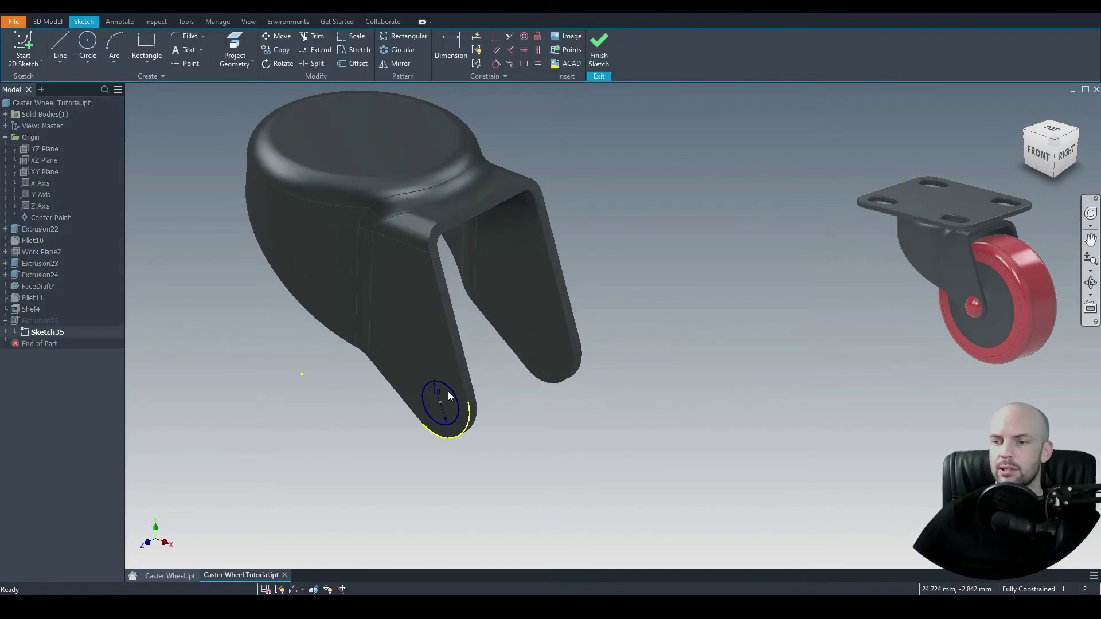
left_click(189, 64)
scroll(439, 402, "up", 3)
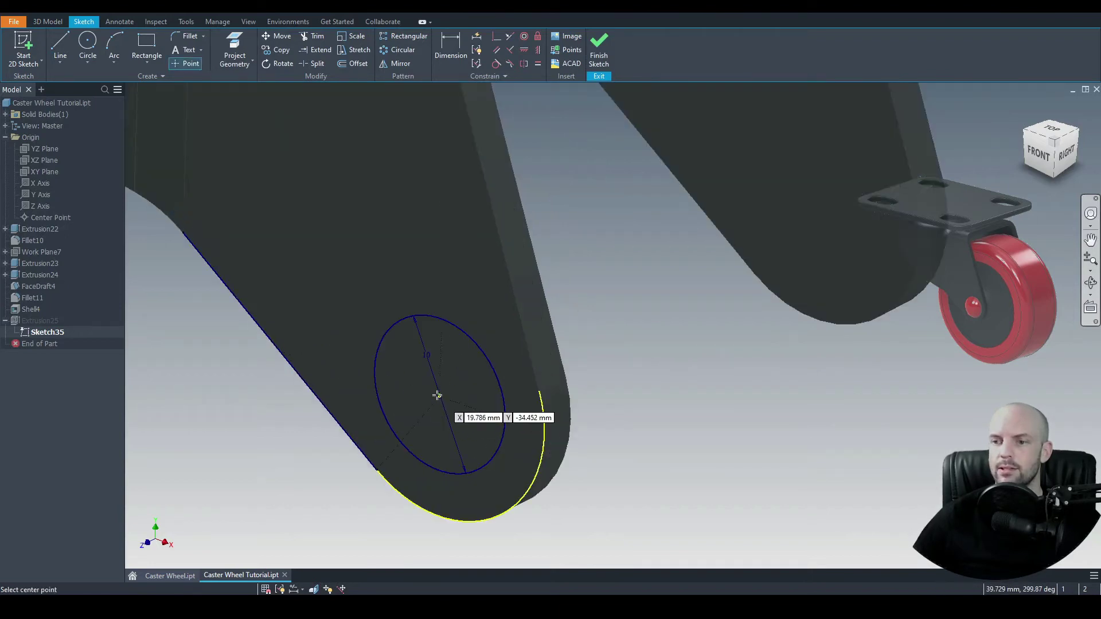
left_click(438, 395)
scroll(452, 359, "down", 5)
right_click(291, 350)
left_click(331, 350)
left_click(599, 50)
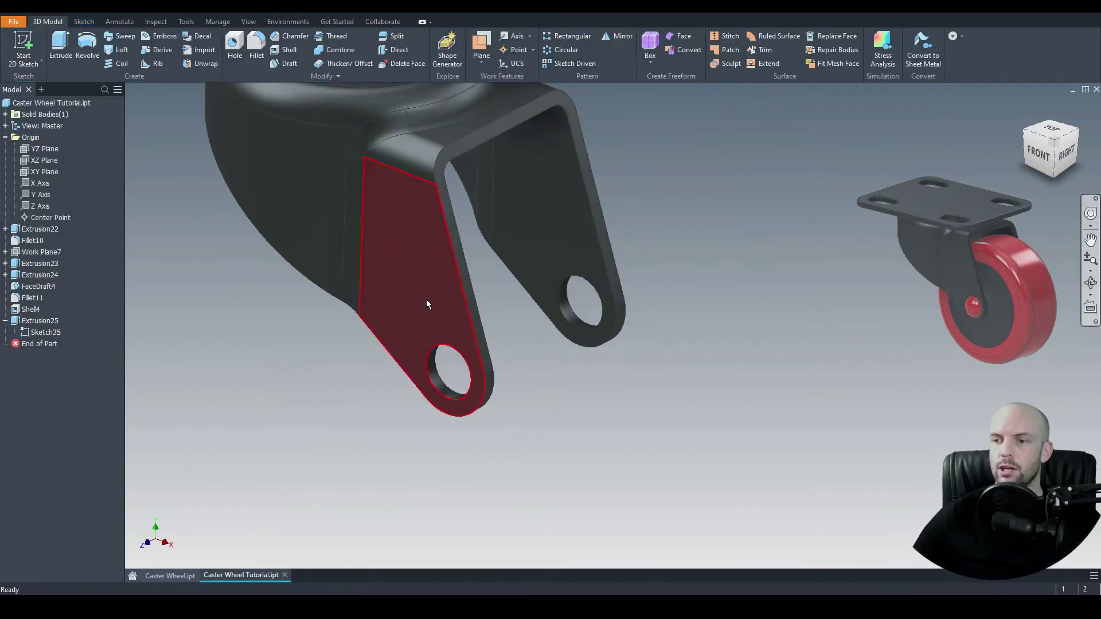
Step: Make the axle hole sketch visible and create a work plane parallel to the YZ plane through its centre point
right_click(43, 335)
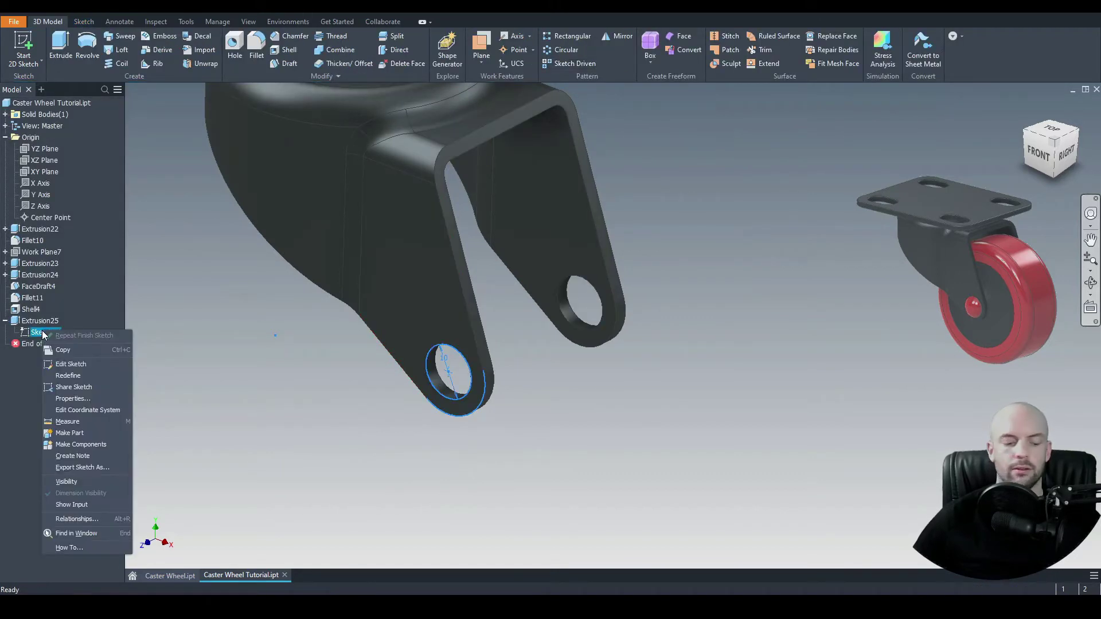
left_click(66, 482)
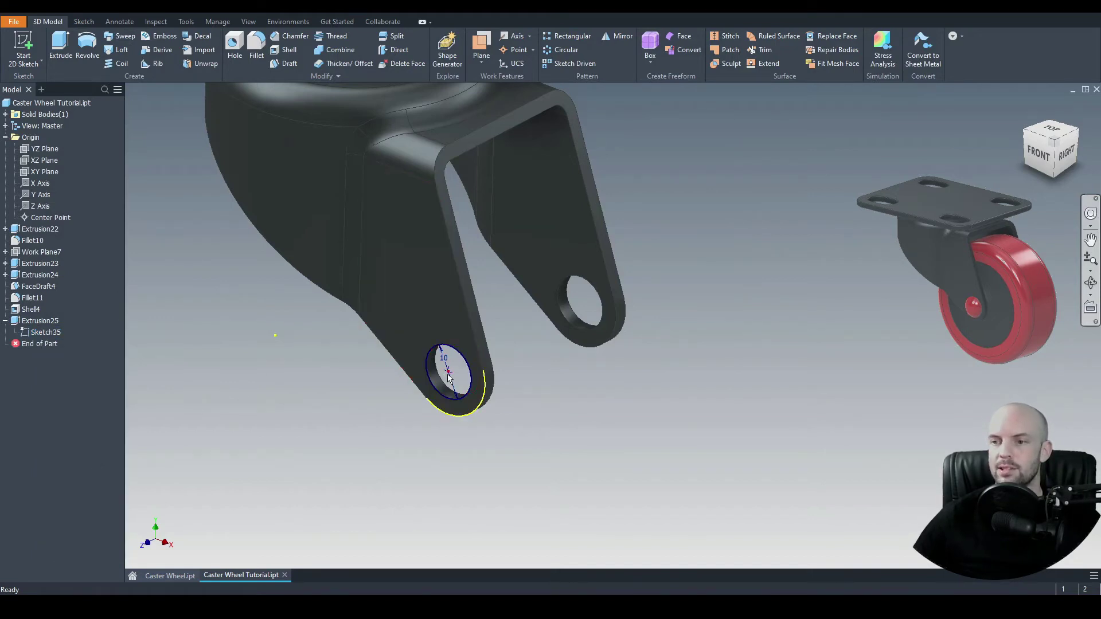
scroll(303, 446, "down", 3)
left_click(479, 49)
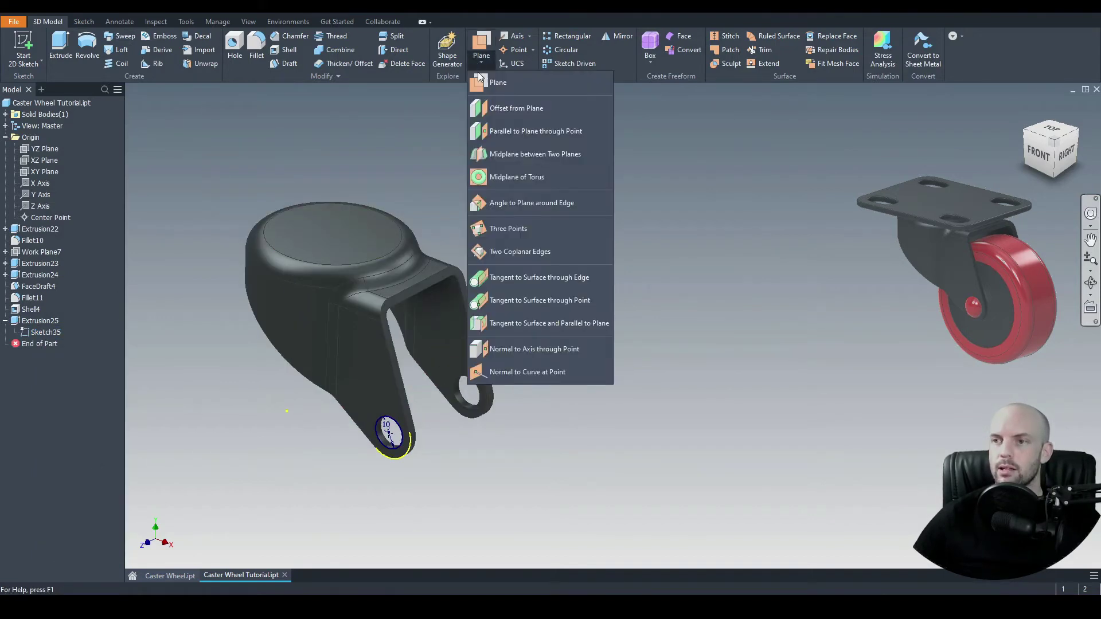
left_click(584, 131)
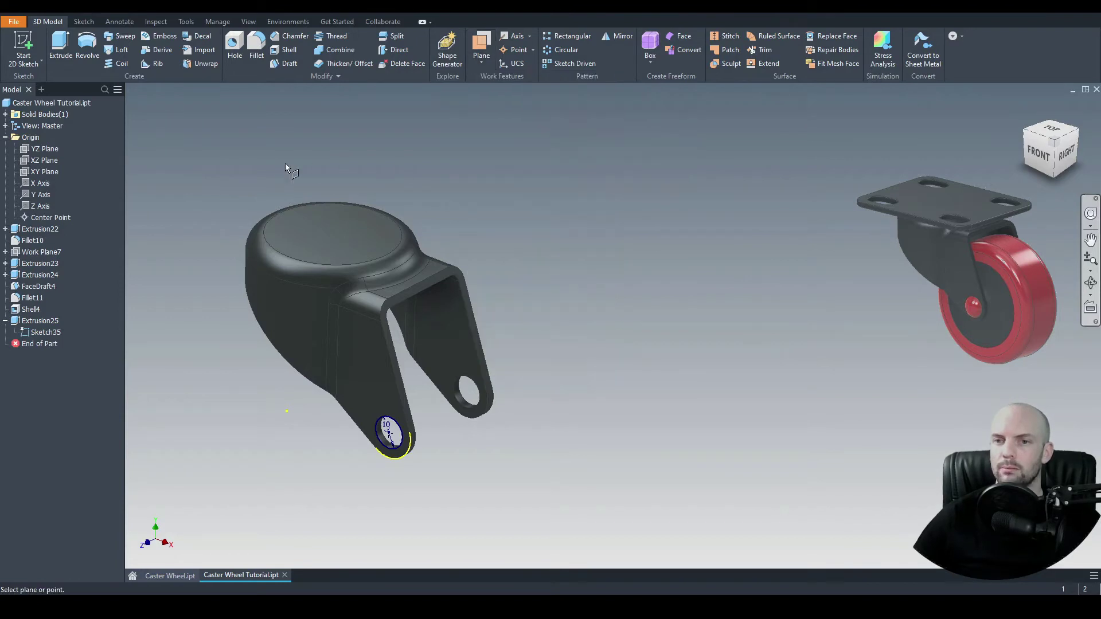
left_click(48, 151)
scroll(382, 462, "up", 3)
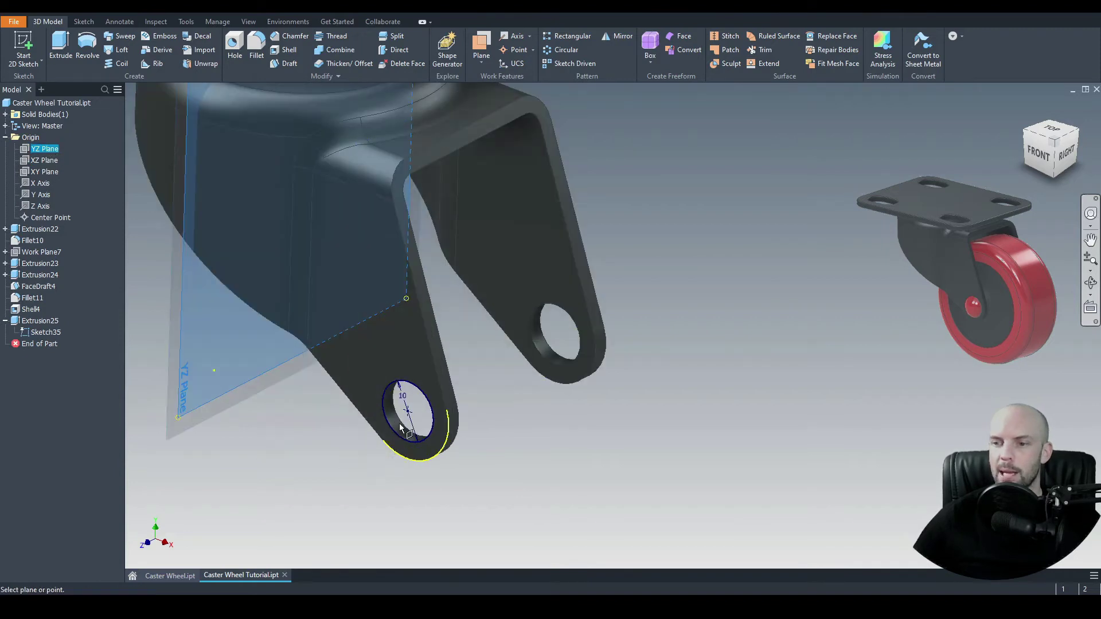
left_click(410, 417)
mouse_move(409, 417)
middle_mouse_down("shift")
mouse_move(526, 396)
mouse_move(438, 396)
mouse_move(512, 401)
mouse_move(394, 419)
mouse_move(425, 421)
middle_mouse_up("shift")
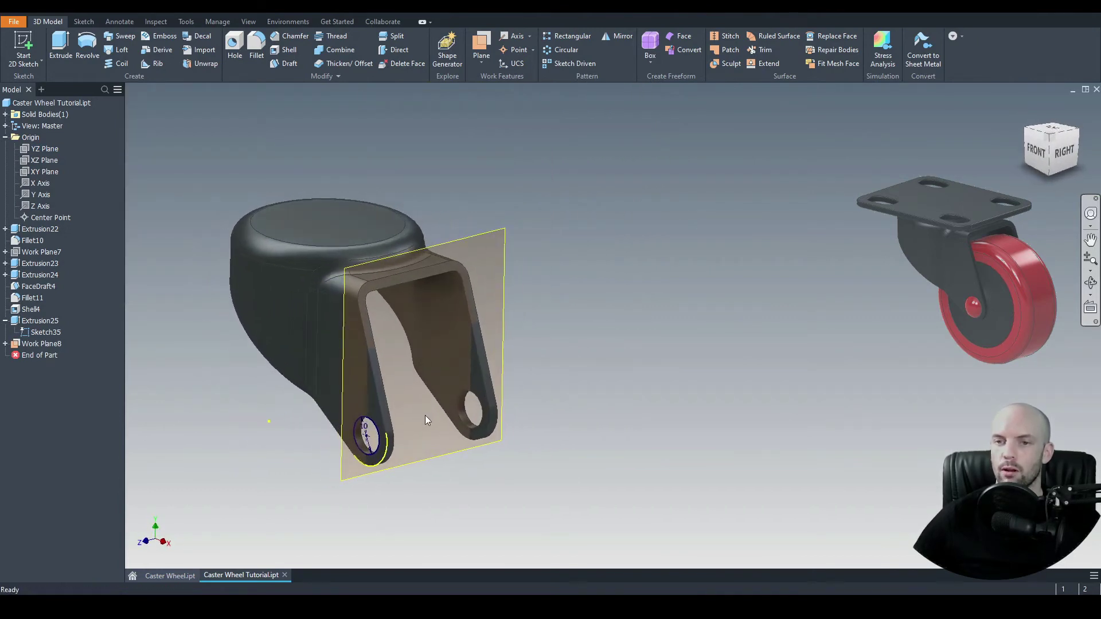
Step: Start a sketch on the new work plane through the axle hole's centre
left_click(505, 237)
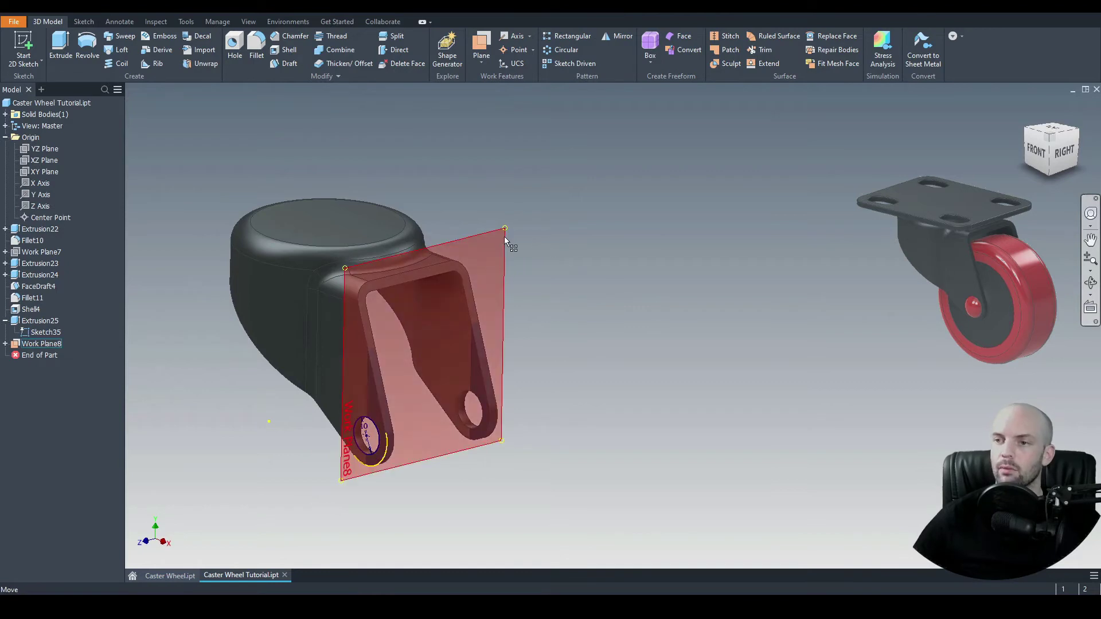
left_click(519, 229)
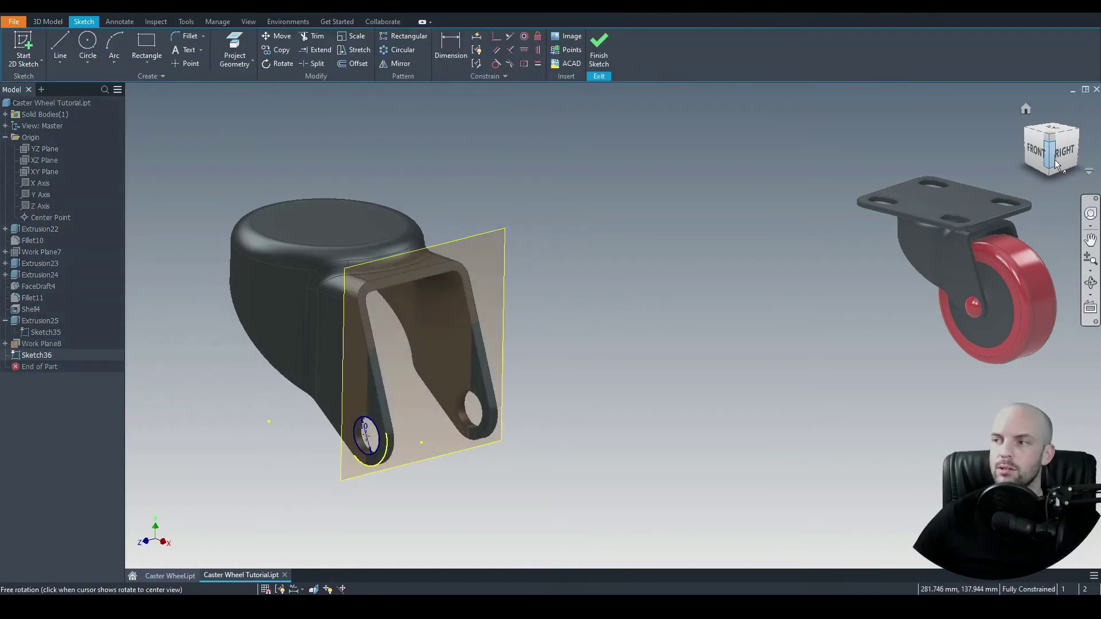
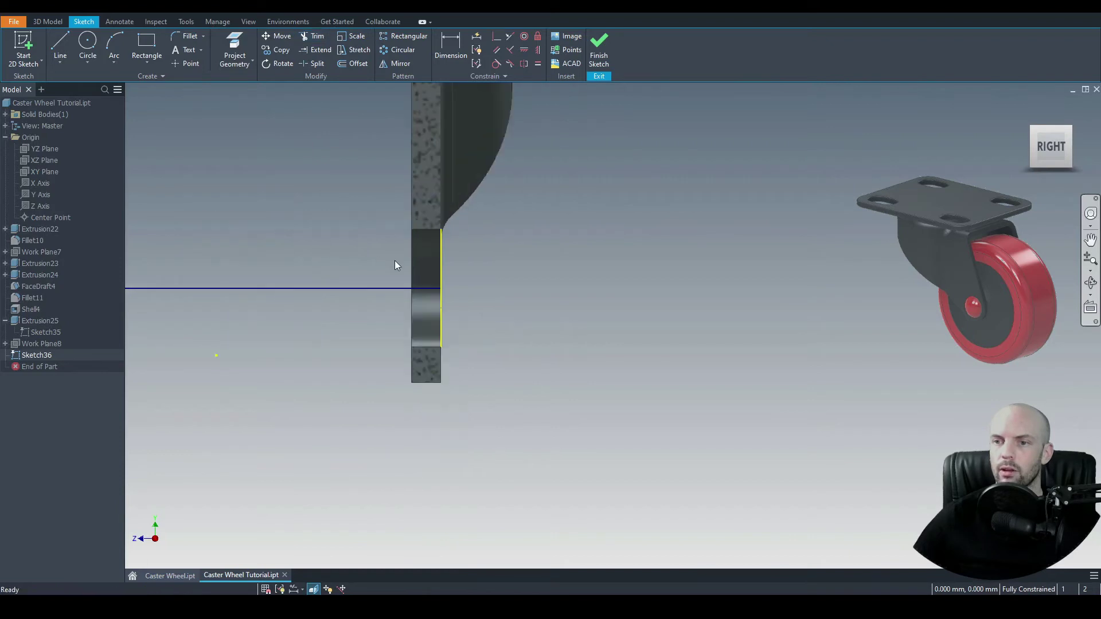
Step: Draw a vertical line about 6.4 mm long down from the axle line, just inside the fork leg
left_click(538, 36)
key("Escape")
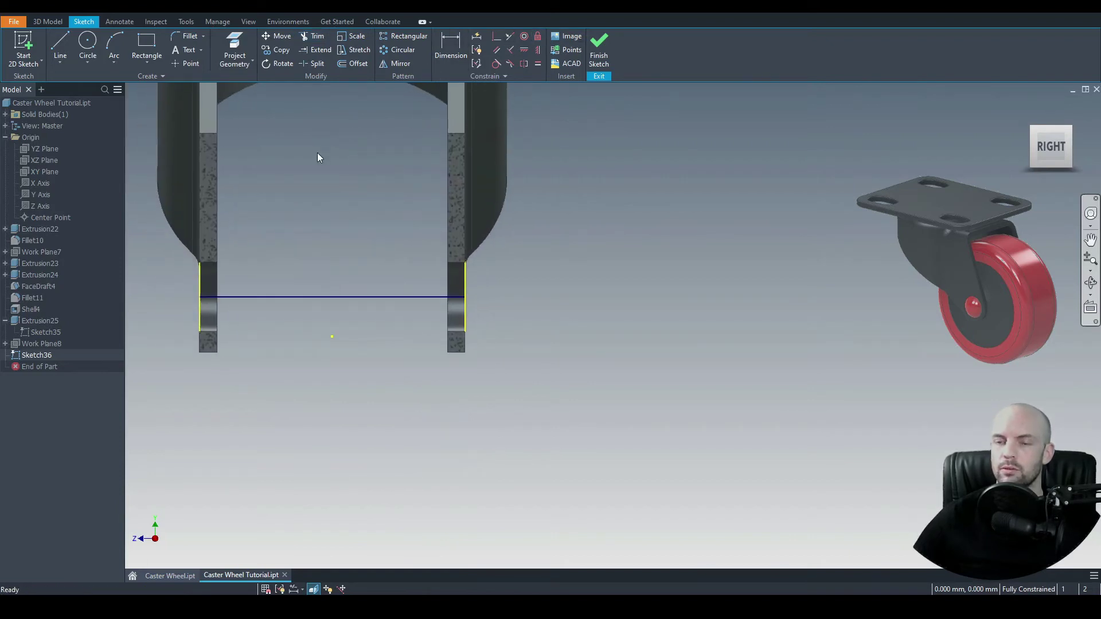
middle_click_drag(318, 154, 388, 189)
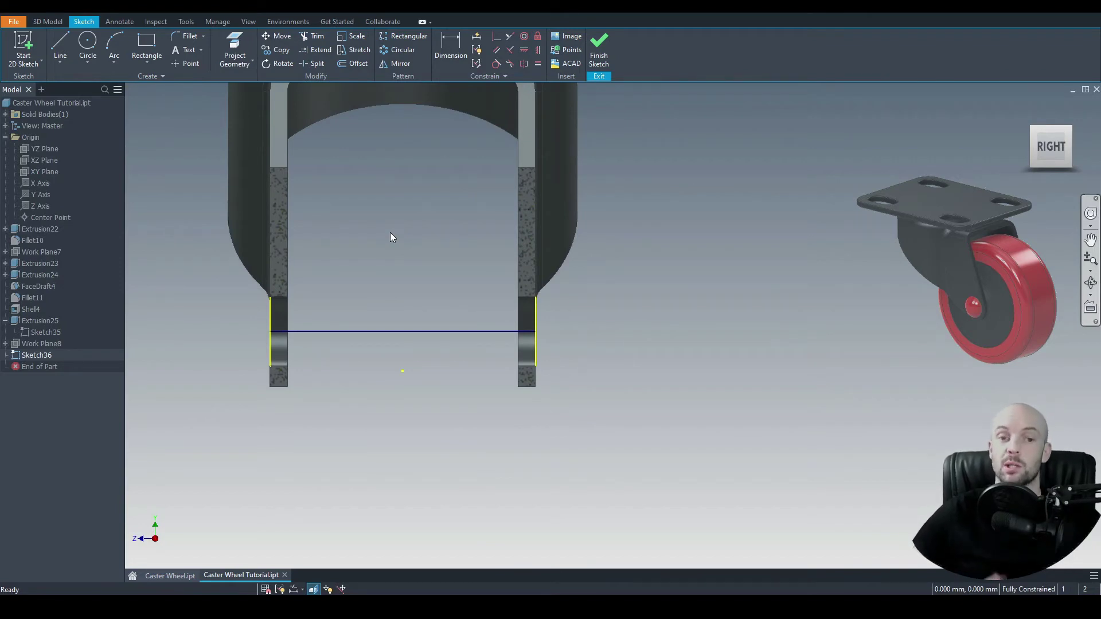
left_click(61, 46)
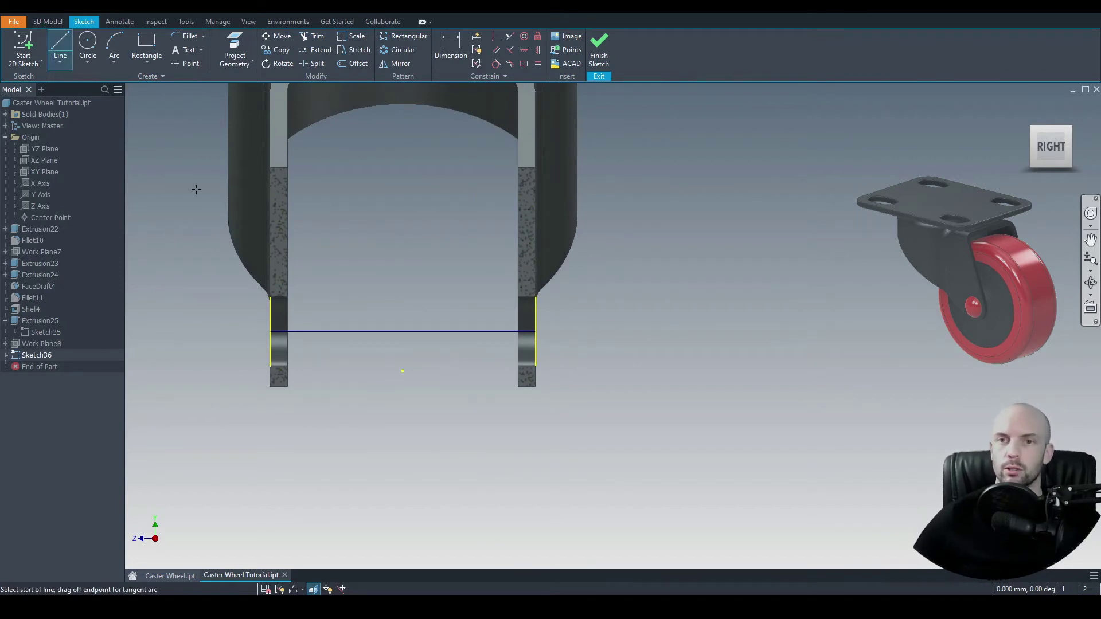
scroll(476, 402, "up", 5)
left_click(665, 202)
left_click(667, 364)
scroll(646, 333, "down", 3)
right_click(622, 290)
left_click(665, 290)
Step: Draw a three-point arc of 40 mm radius down from the line's lower end, curving towards the wheel's middle and spanning about 19 mm
scroll(632, 298, "down", 3)
middle_click_drag(633, 298, 600, 202)
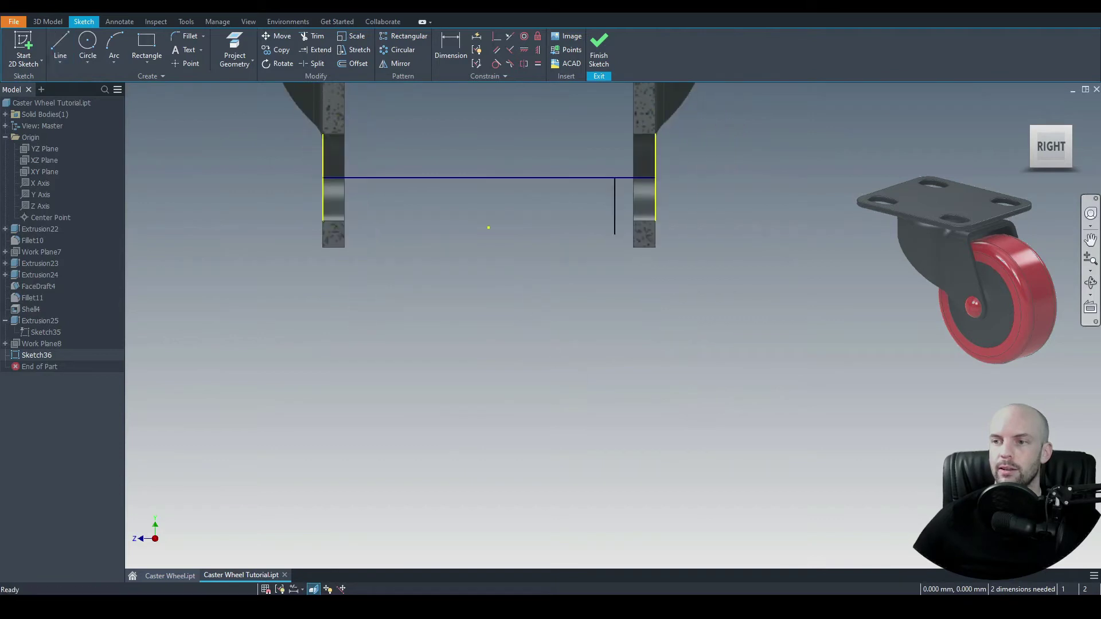
left_click(114, 50)
middle_click_drag(581, 306, 554, 237)
left_click(588, 167)
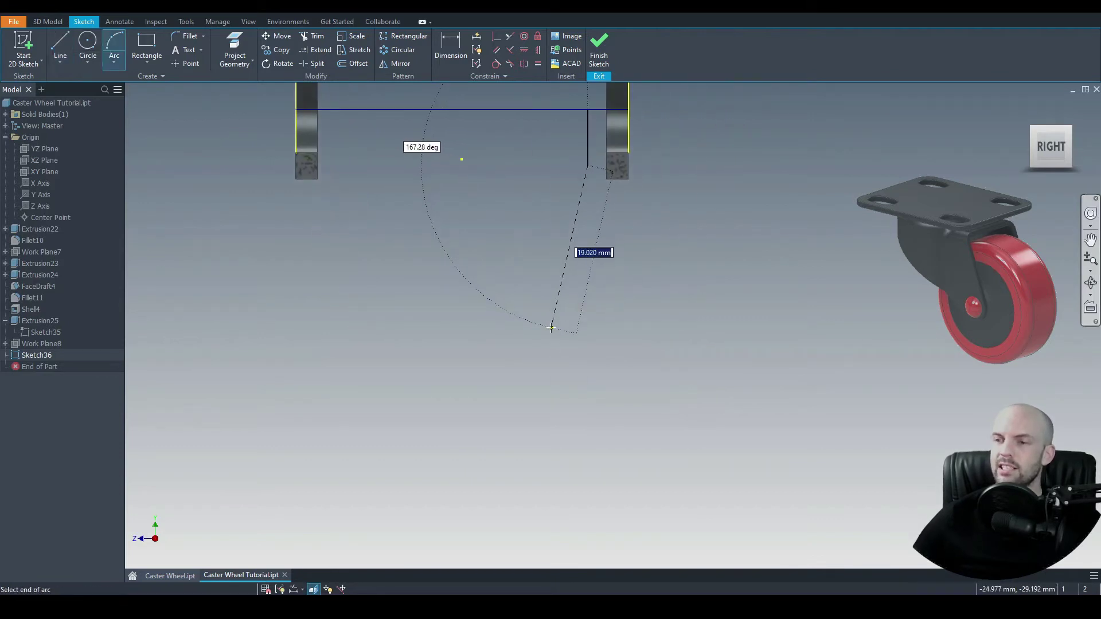
left_click(551, 327)
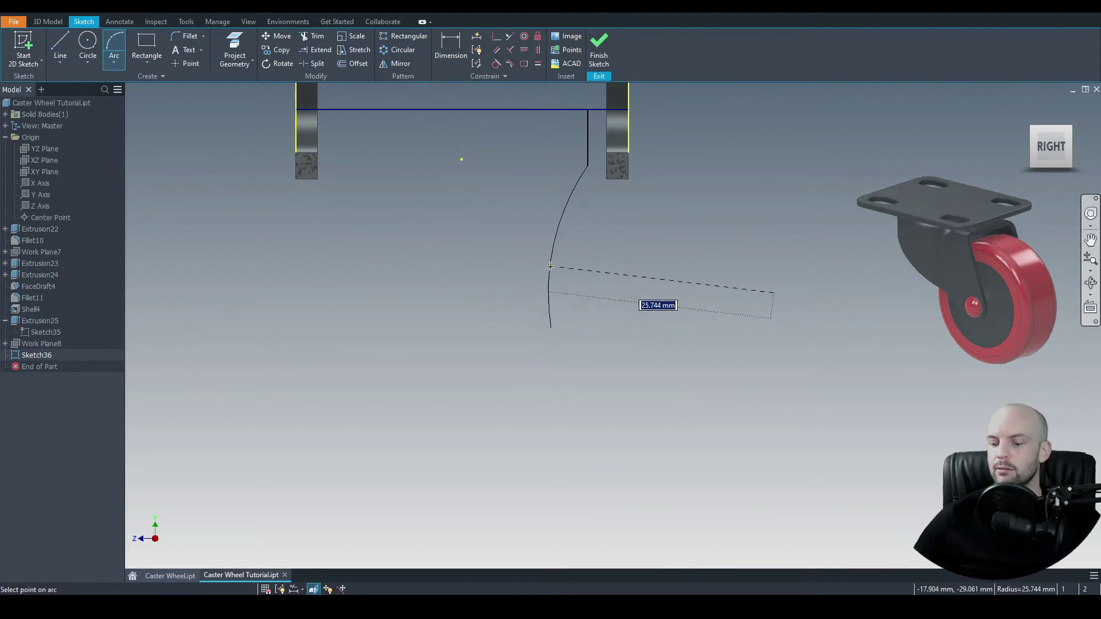
key("Return")
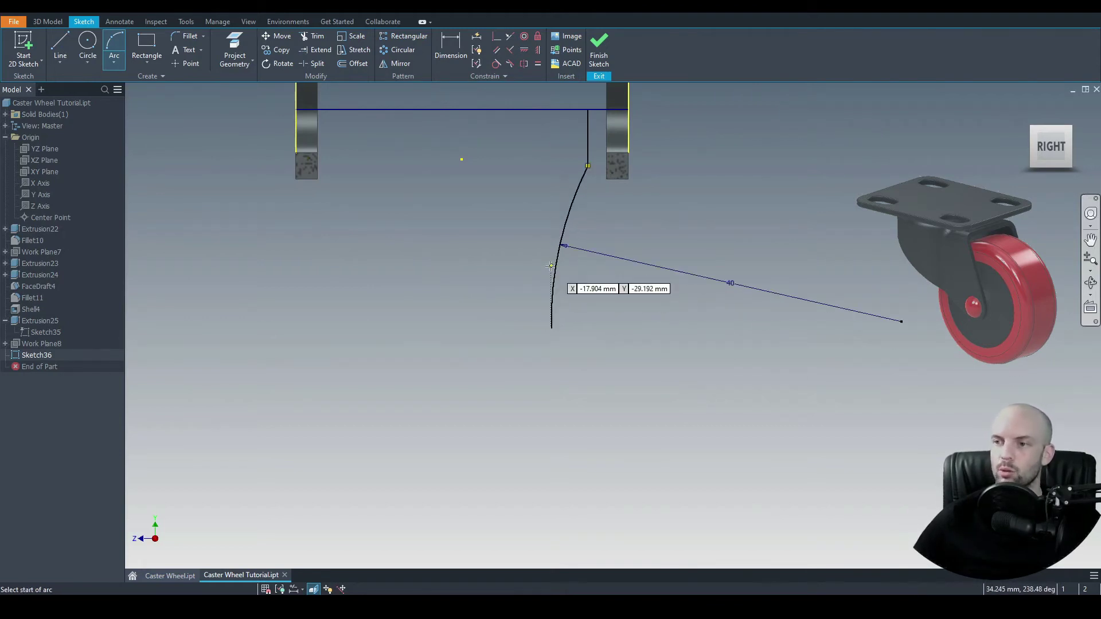
right_click(431, 244)
left_click(460, 243)
Step: Draw a 10 mm vertical line down from the arc's end, followed by a horizontal line about 10.2 mm long to the wheel's middle
key("l")
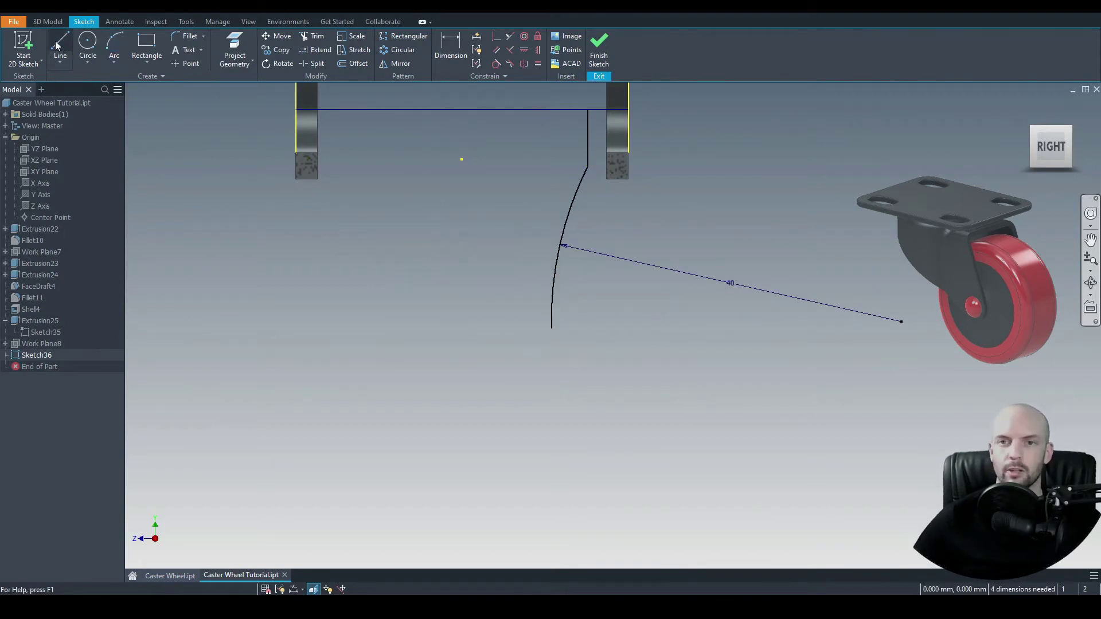
left_click(550, 328)
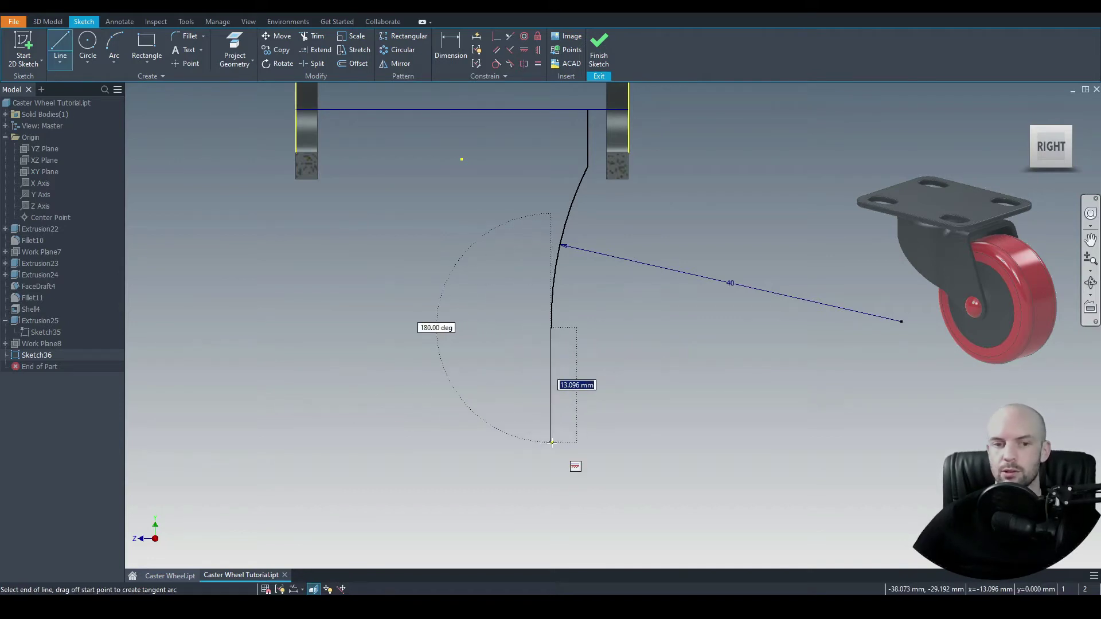
type("10")
key("Return")
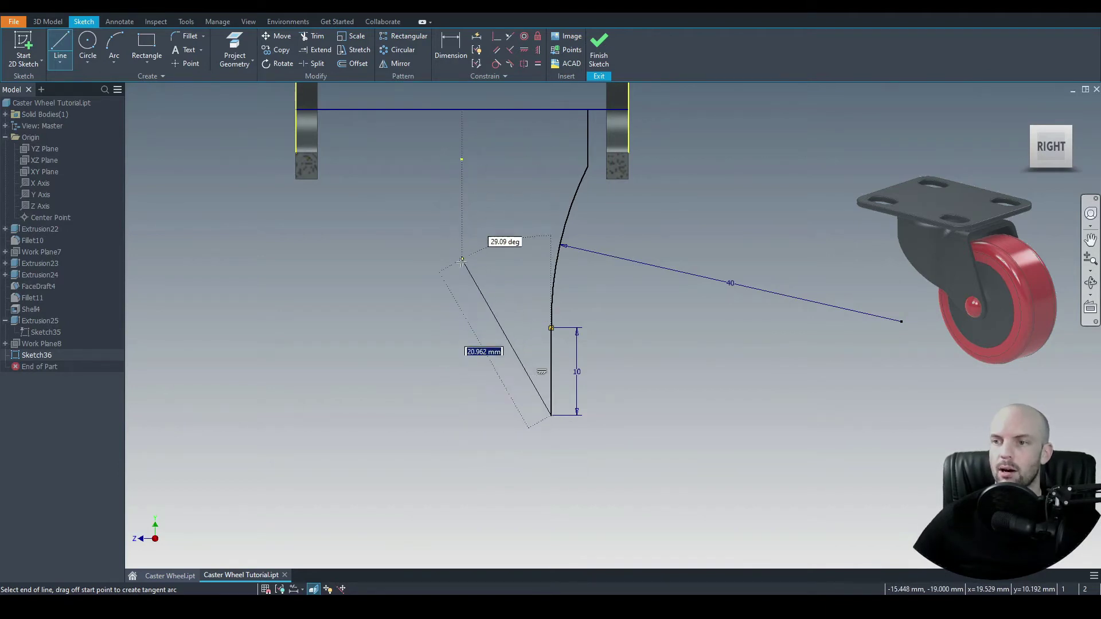
left_click(461, 416)
right_click(432, 344)
left_click(445, 318)
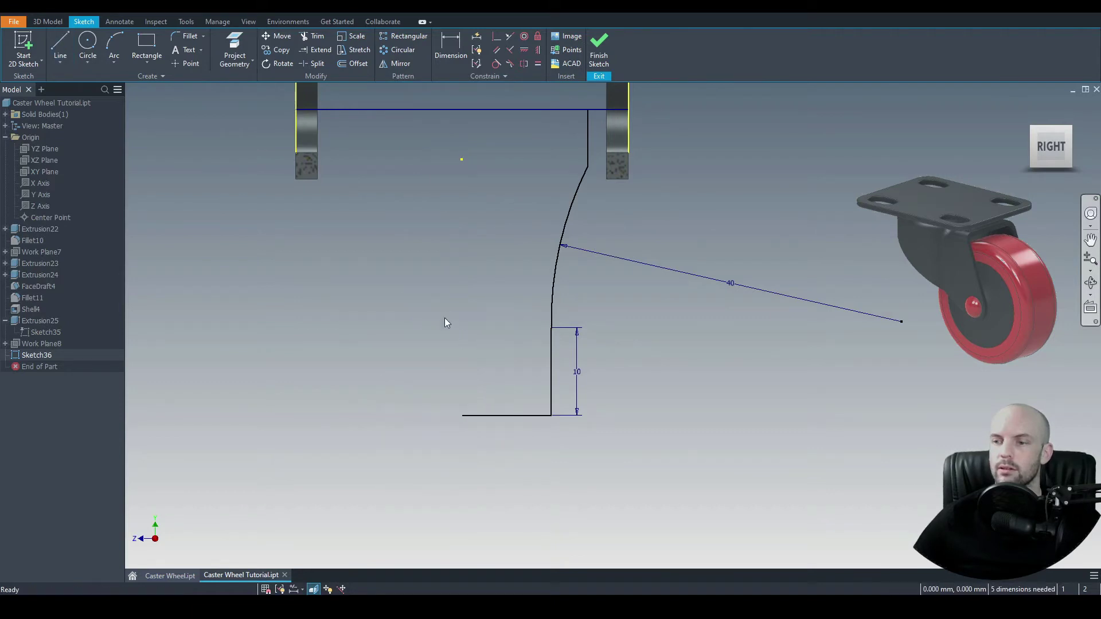
Step: Close the half profile with a vertical centre line about 35 mm long from the base line's open end up to the axle line
key("l")
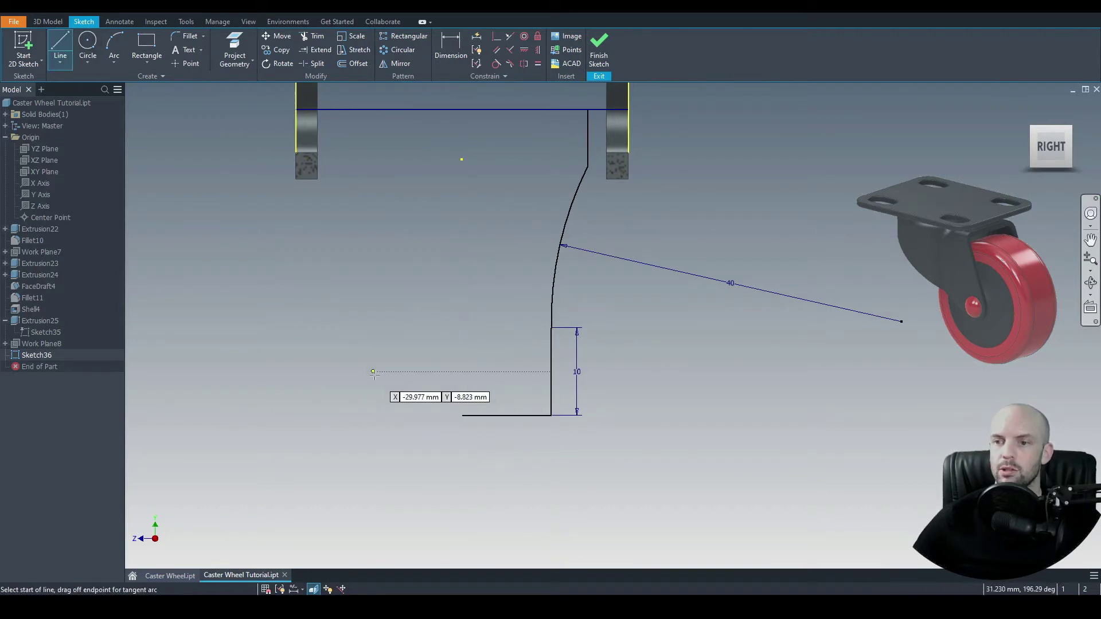
left_click(462, 415)
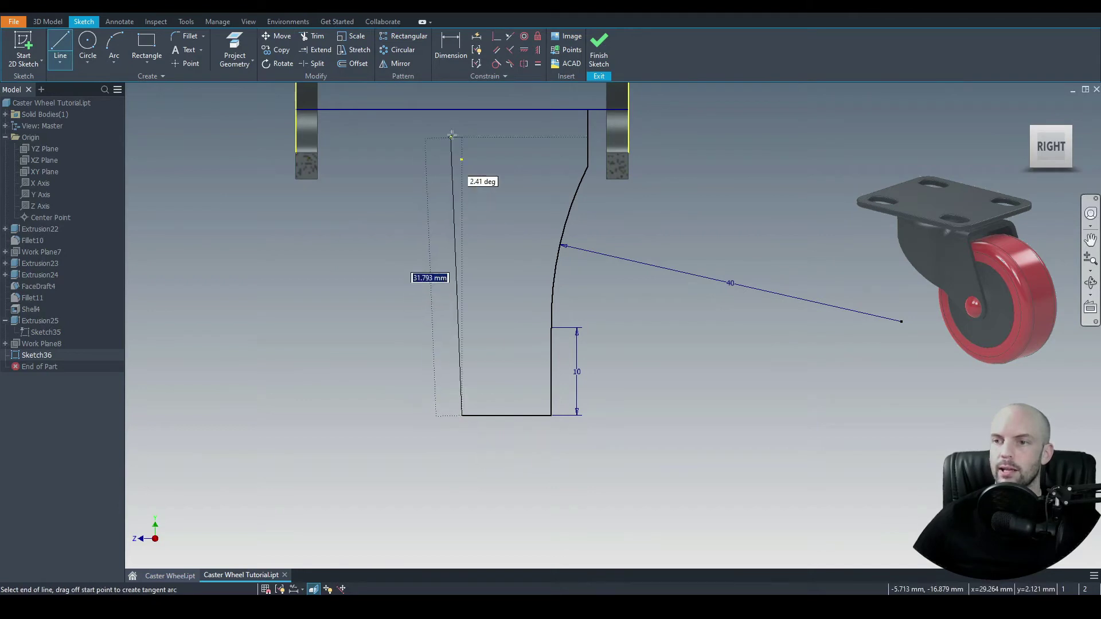
left_click(462, 109)
right_click(393, 159)
left_click(426, 162)
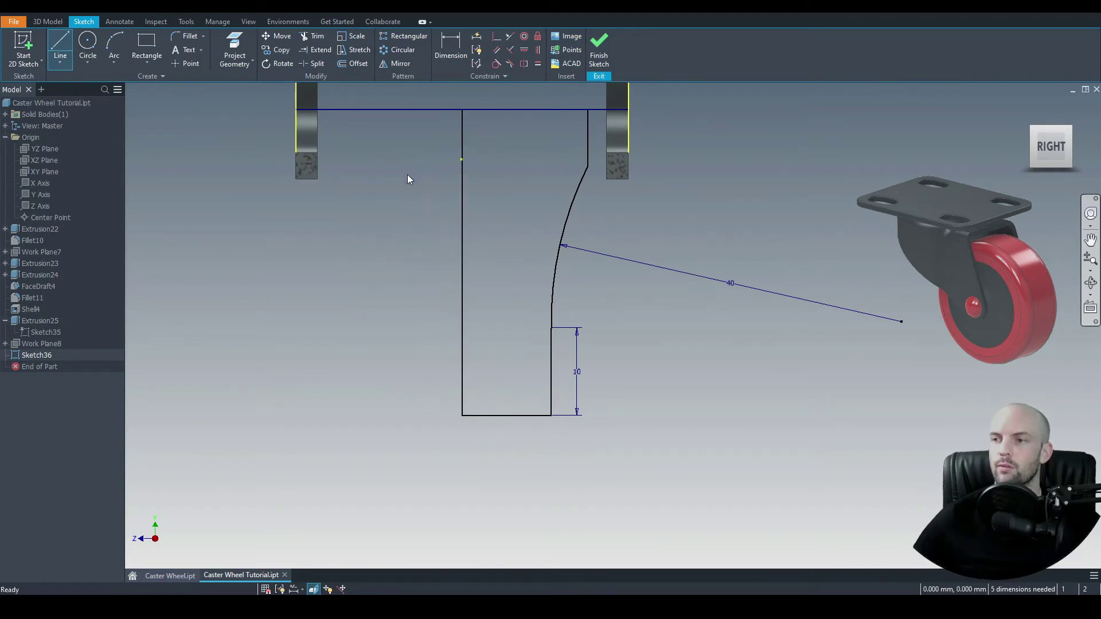
Step: Dimension the gap between the profile's short vertical line and the fork leg's inner face as 1 mm
left_click(453, 63)
left_click(586, 140)
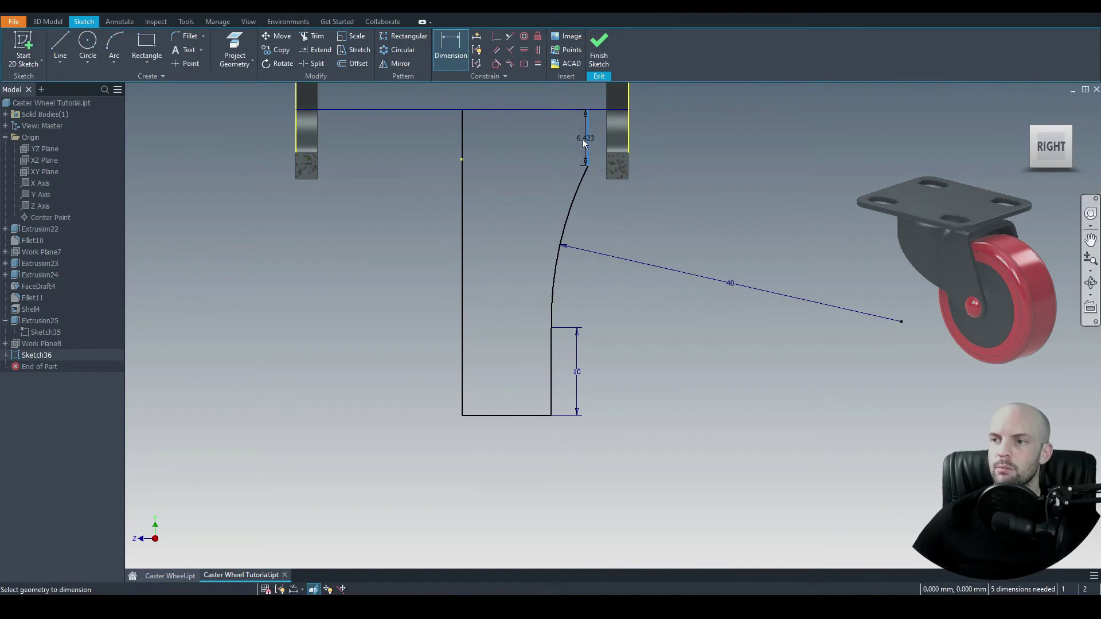
scroll(587, 139, "up", 3)
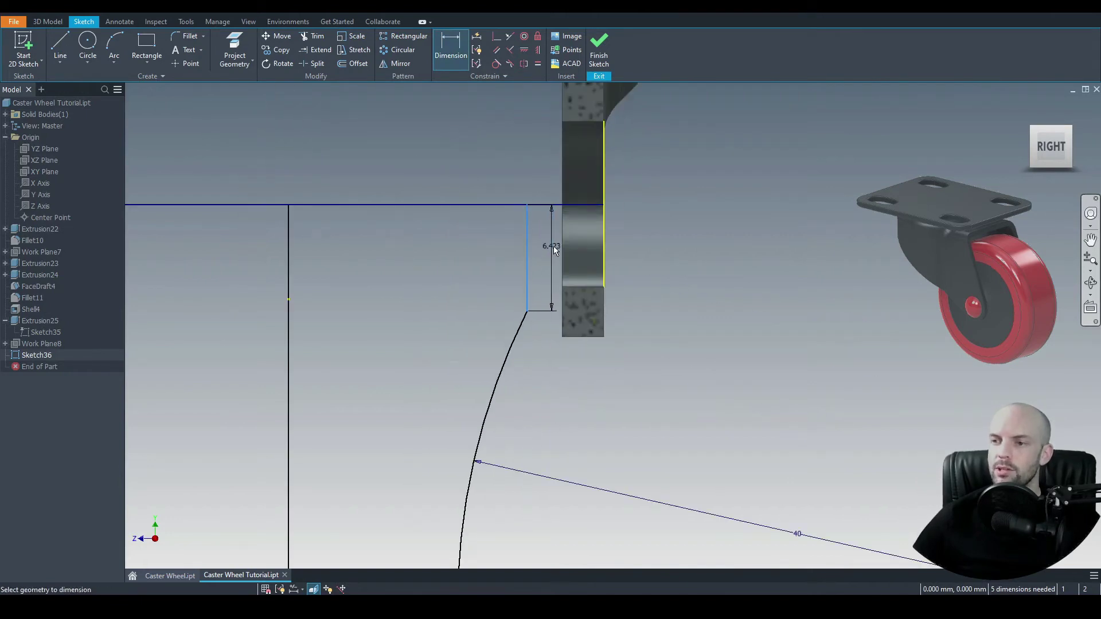
left_click(563, 247)
left_click(551, 235)
type("1")
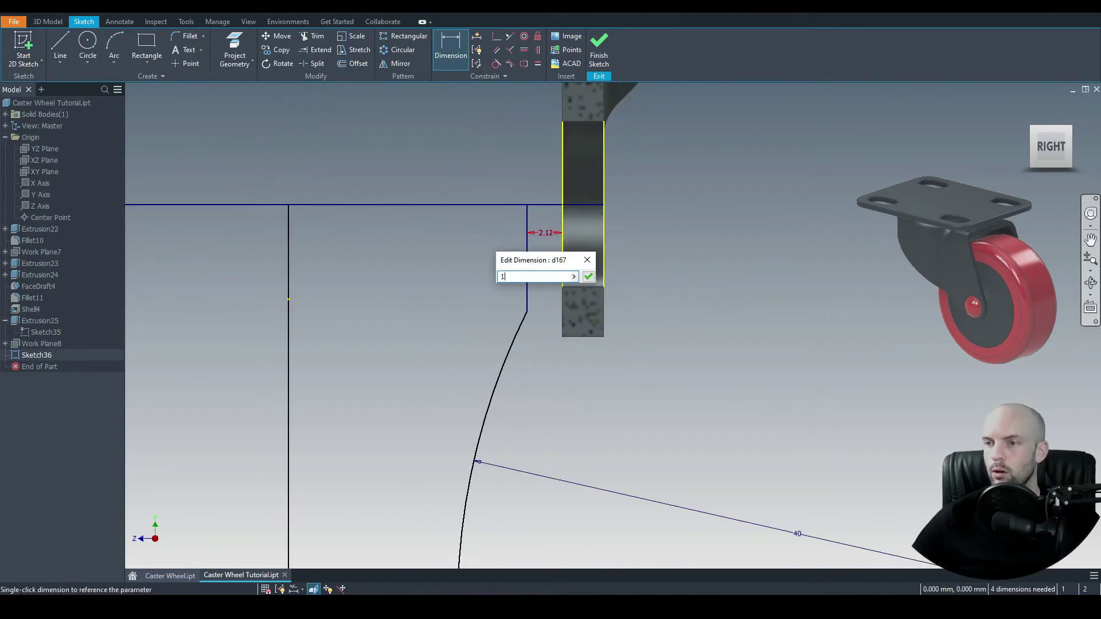
key("Return")
scroll(501, 217, "down", 2)
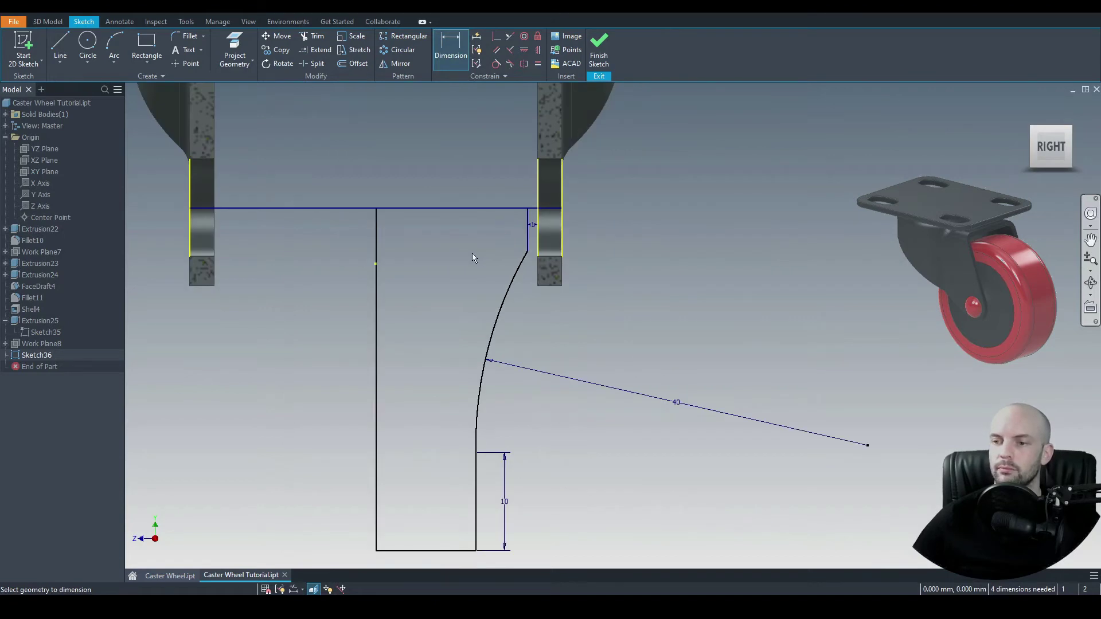
Step: Fillet the half profile's lower outer corner with a 5 mm radius
middle_click_drag(472, 253, 468, 147)
left_click(189, 37)
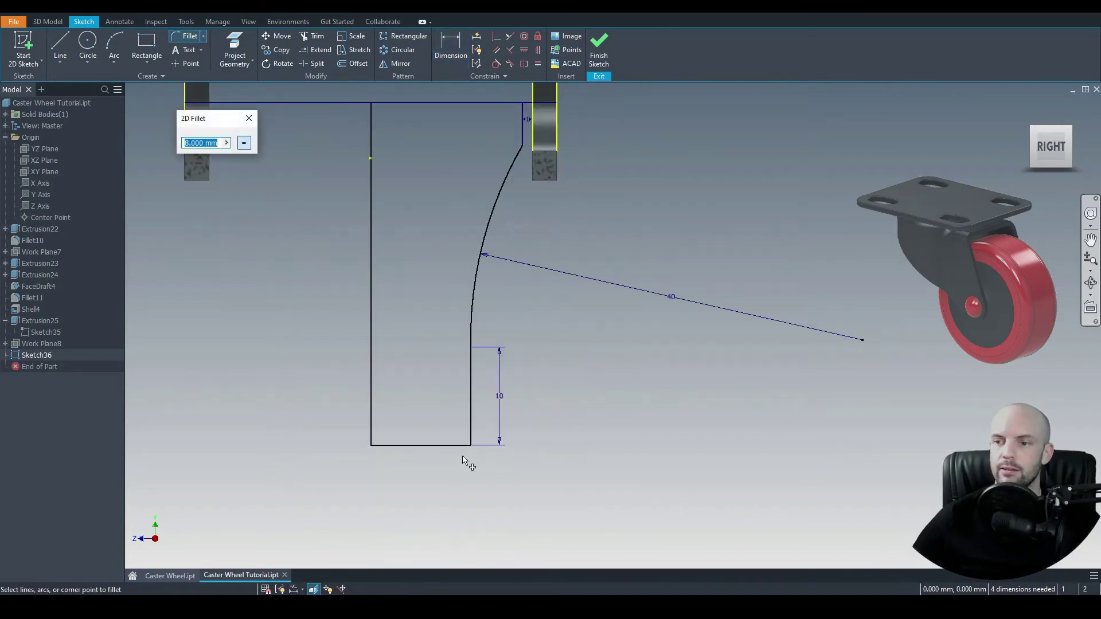
type("5")
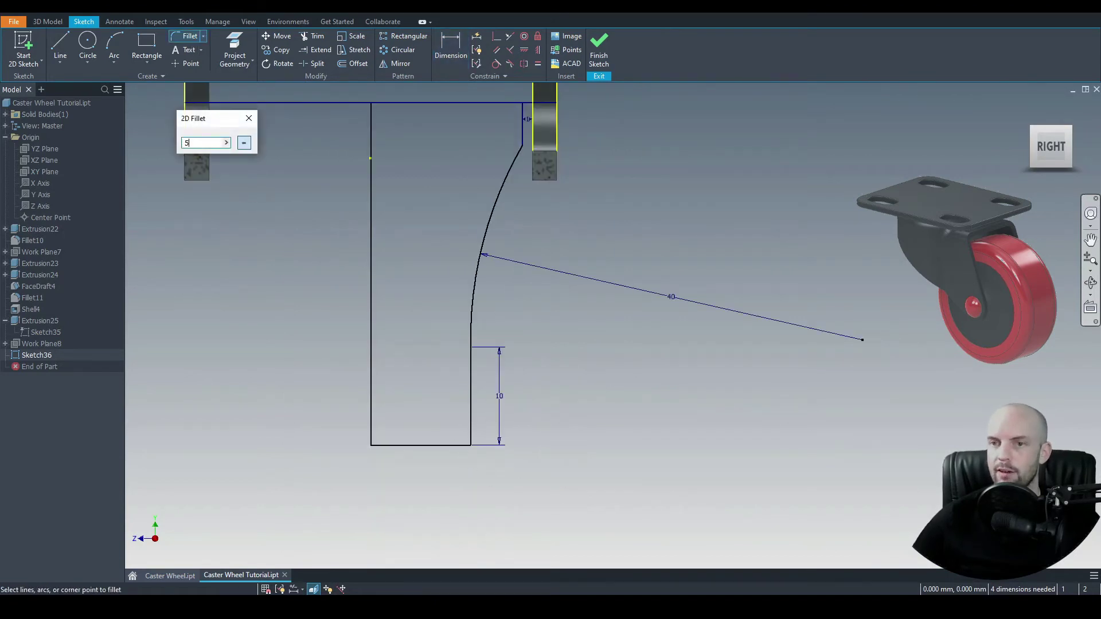
left_click(469, 420)
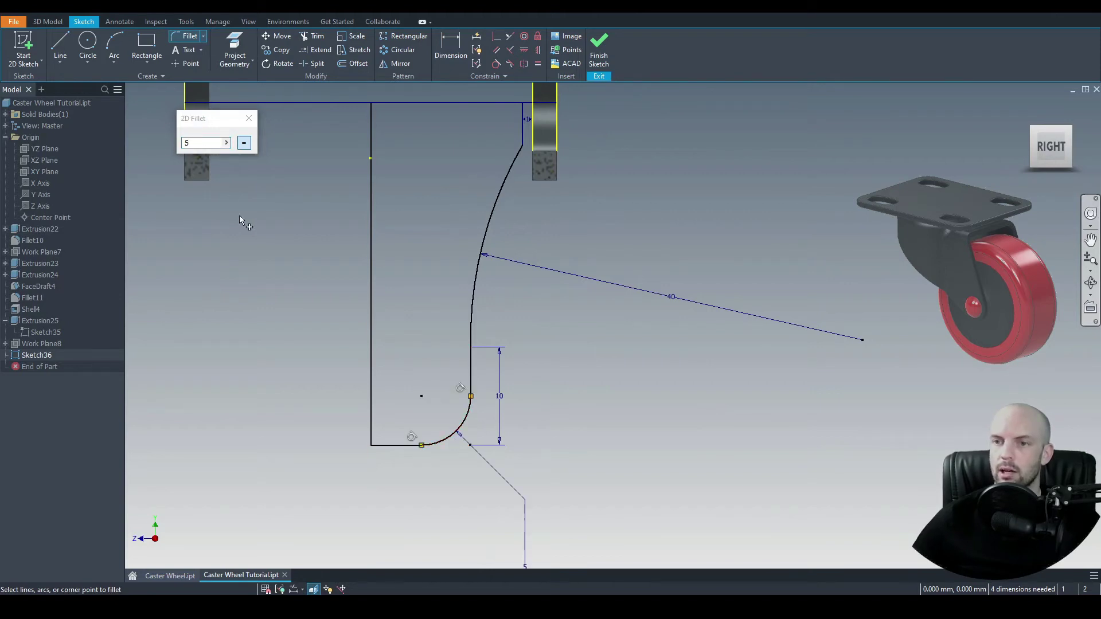
middle_click_drag(212, 177, 273, 182)
left_click(248, 119)
Step: Mirror the half profile's outline about its vertical centre line to complete the wheel cross-section
left_click(396, 64)
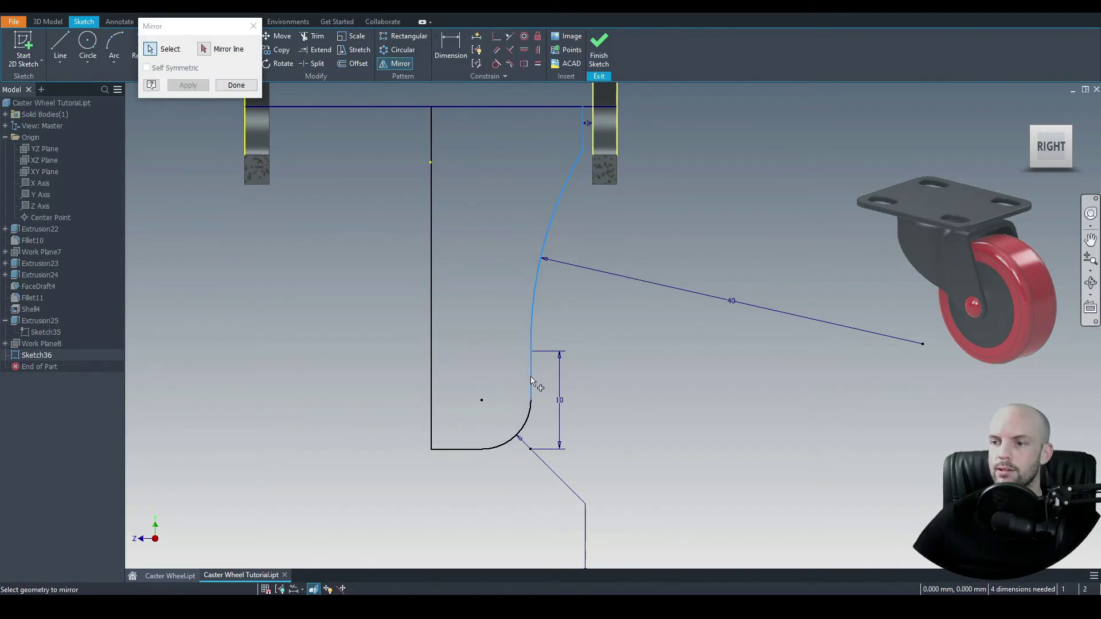
left_click(205, 49)
left_click(432, 219)
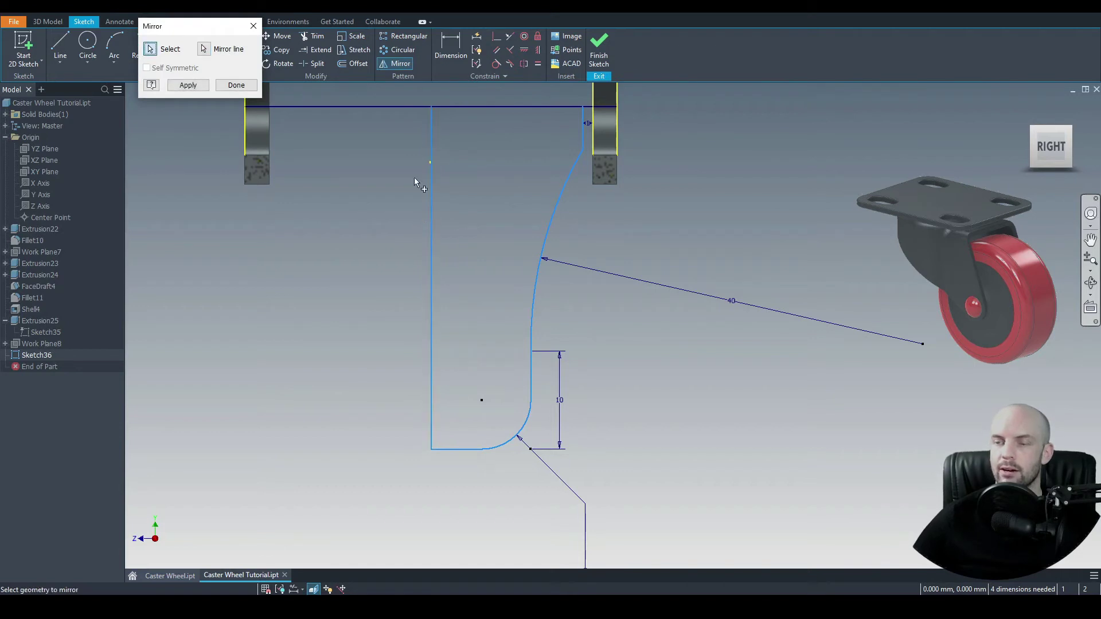
left_click(192, 86)
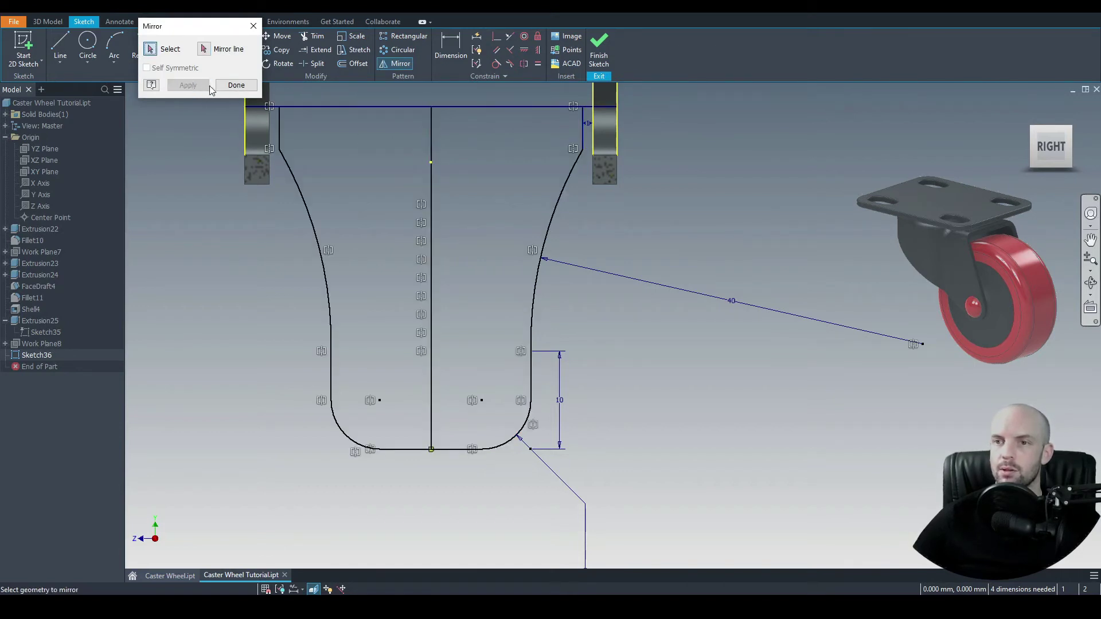
left_click(237, 85)
Step: Revolve both halves of the wheel profile 360 degrees about the axle line as a Join
scroll(357, 185, "down", 2)
scroll(357, 185, "down", 2)
middle_click_drag(357, 185, 396, 293, "shift")
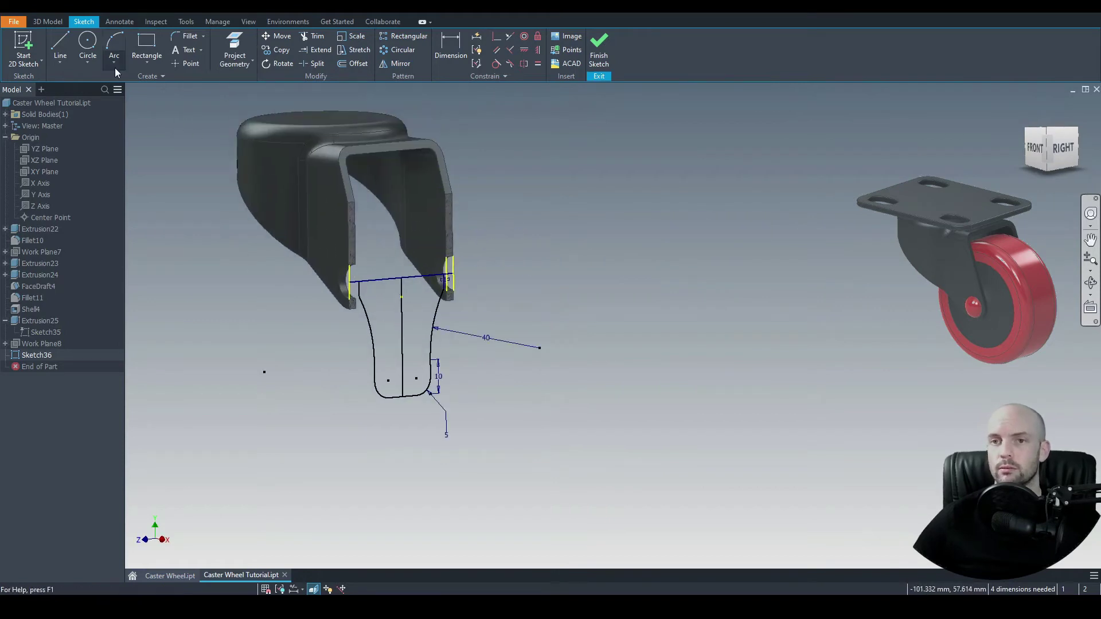
left_click(48, 21)
left_click(87, 46)
left_click(391, 315)
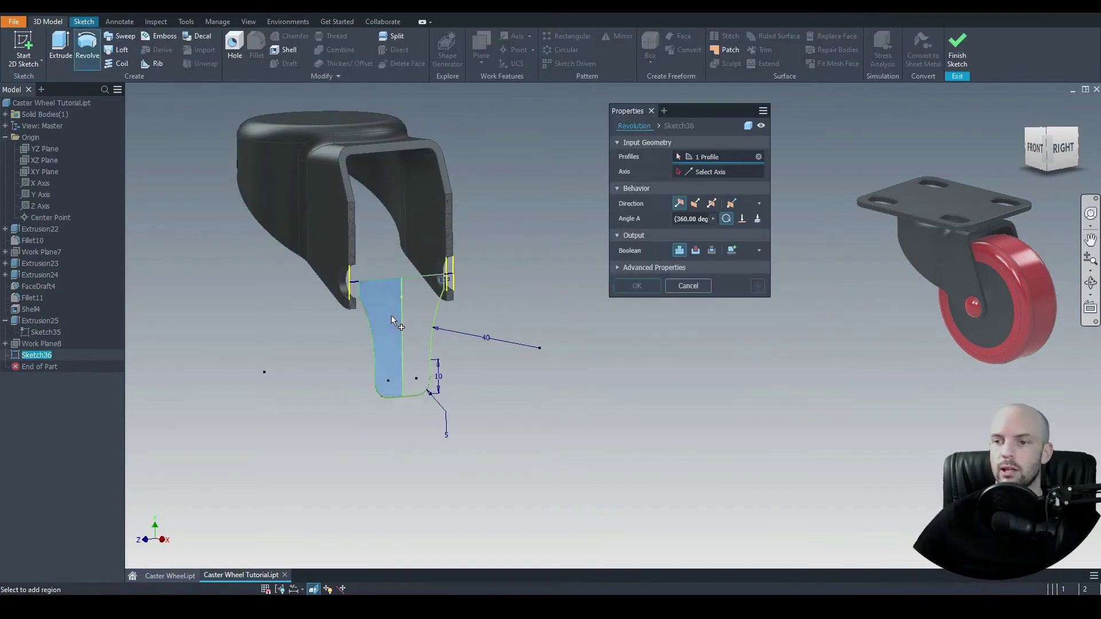
left_click(414, 298)
left_click(703, 175)
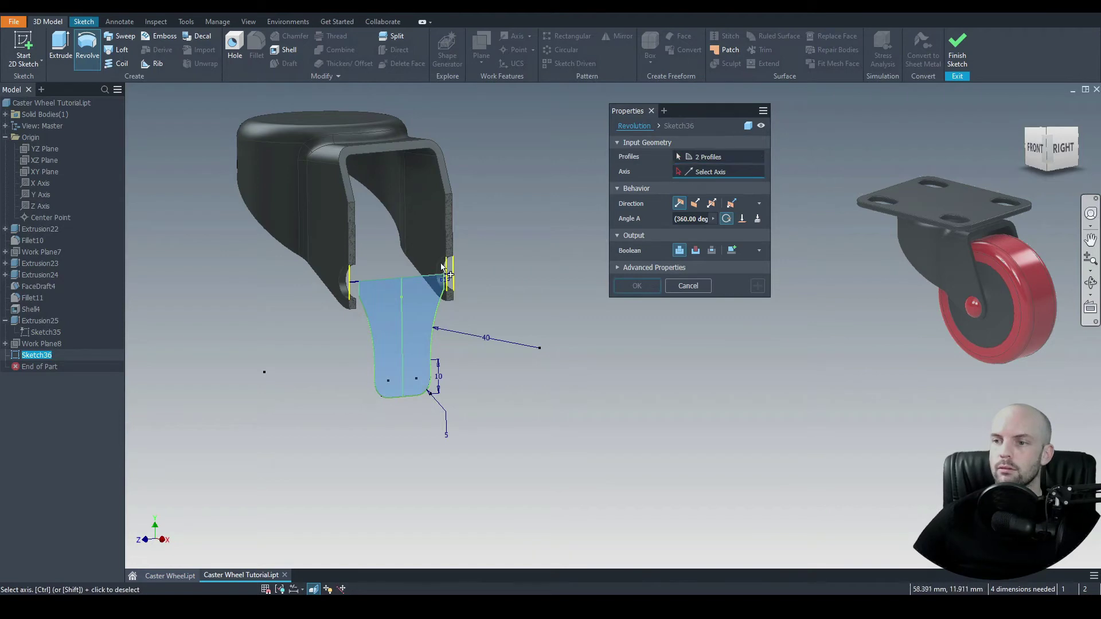
left_click(410, 280)
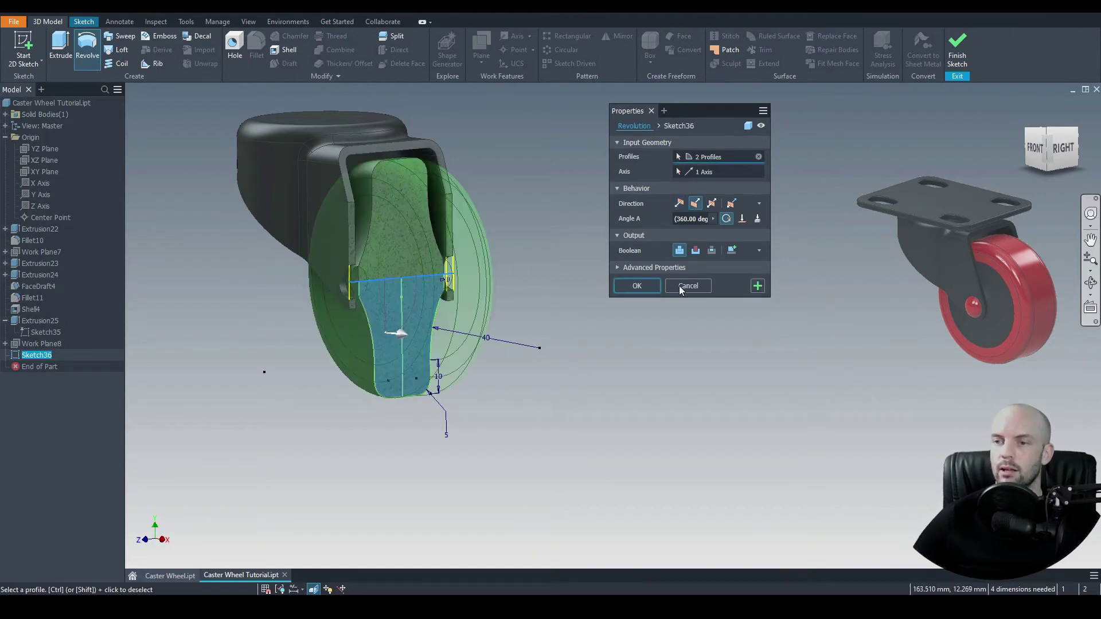
left_click(638, 286)
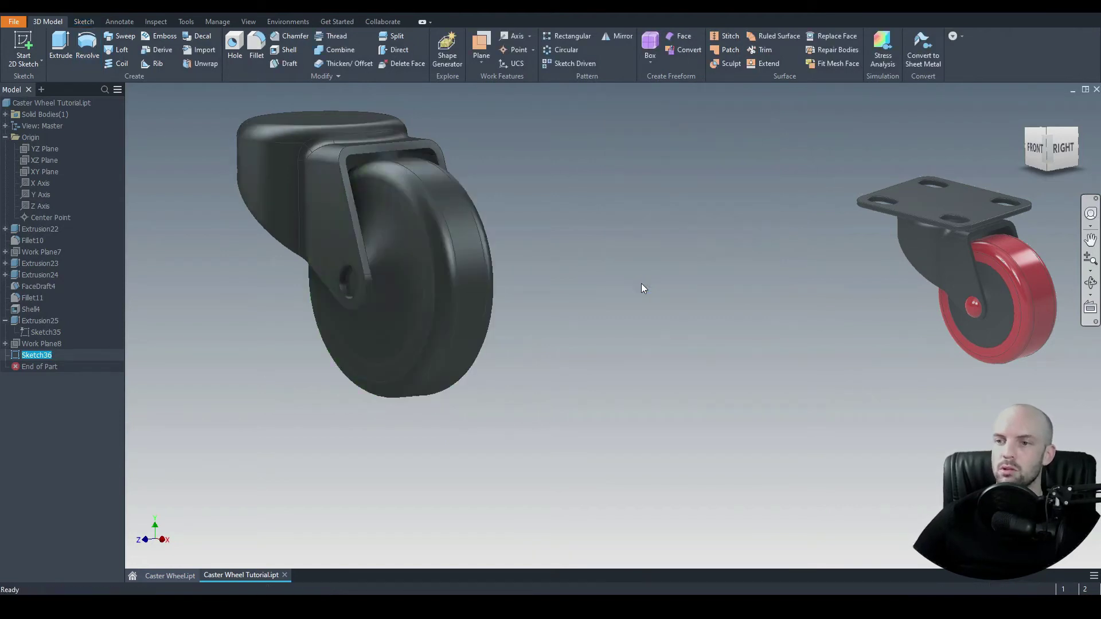
Step: Select the wheel's tread, rounded edge and outer rim faces and give them the Red appearance from the Inventor Material Library
middle_click_drag(636, 278, 590, 305, "shift")
scroll(422, 294, "up", 3)
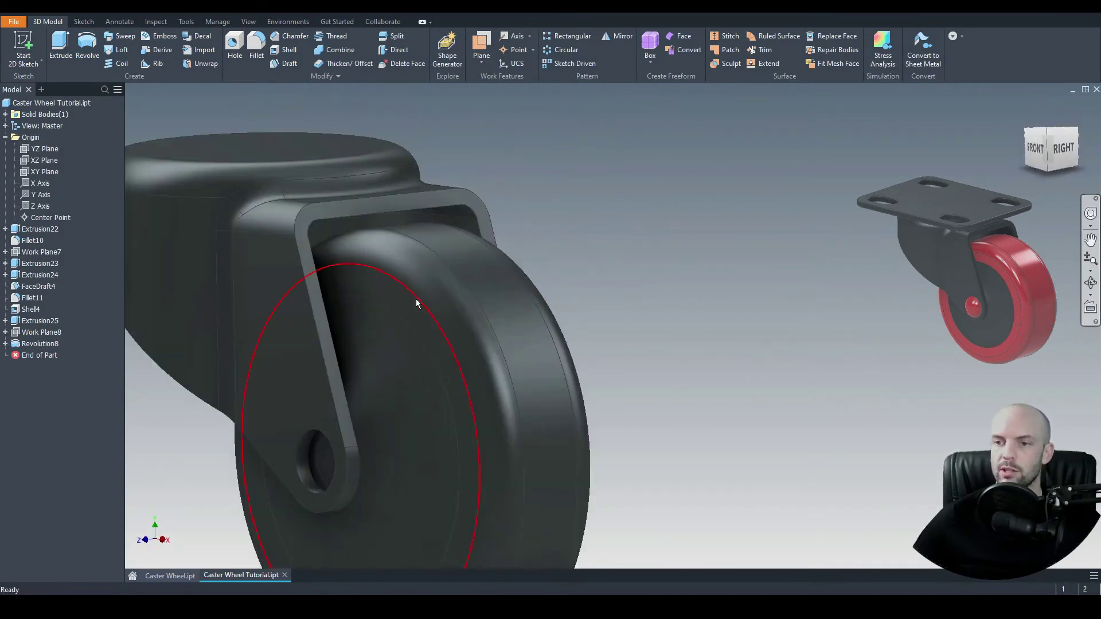
left_click(411, 305)
left_click(416, 272, "ctrl")
middle_click_drag(575, 329, 453, 300, "shift")
left_click(434, 296, "ctrl")
scroll(435, 296, "down", 3)
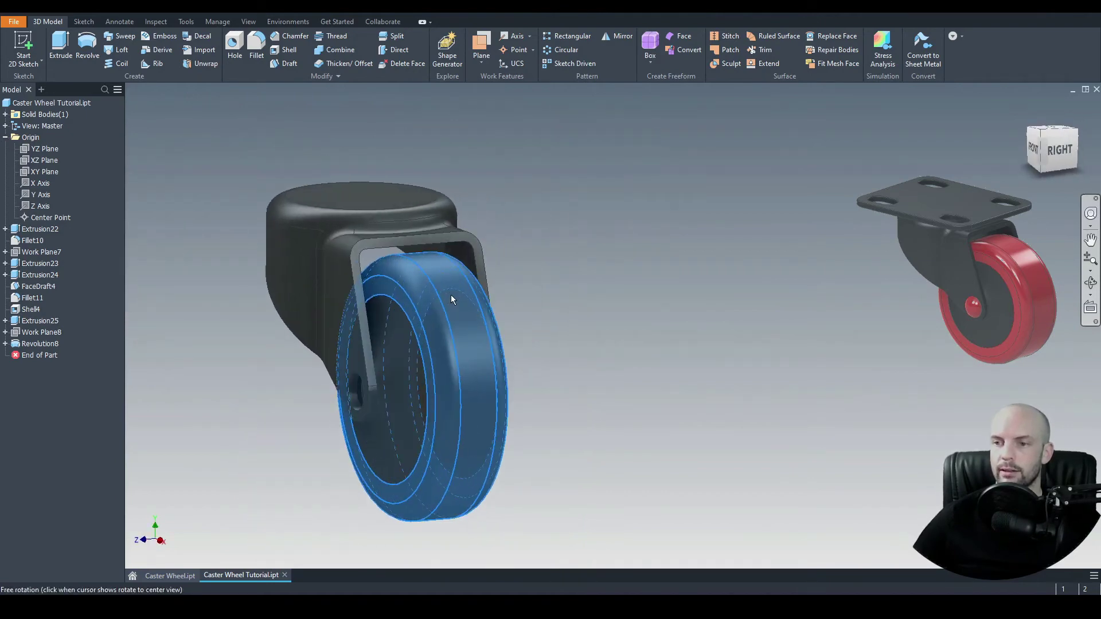
left_click(284, 7)
scroll(259, 280, "down", 4)
scroll(259, 284, "down", 2)
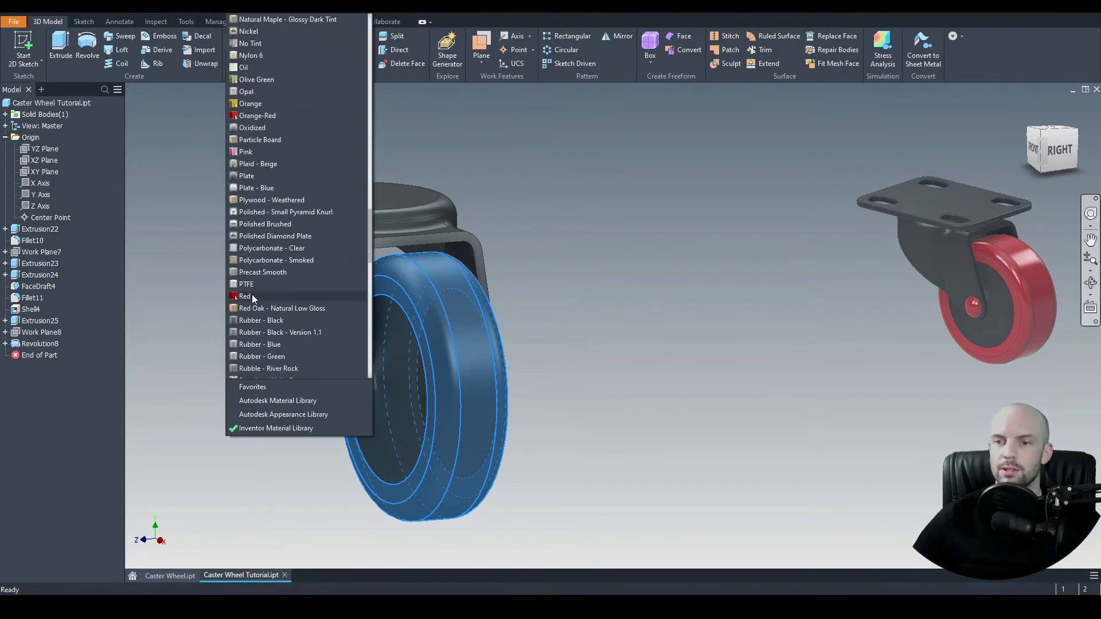
left_click(252, 295)
Step: Start a sketch on the wheel's side face inside the axle hole and face it from the front
middle_click_drag(224, 278, 203, 389, "shift")
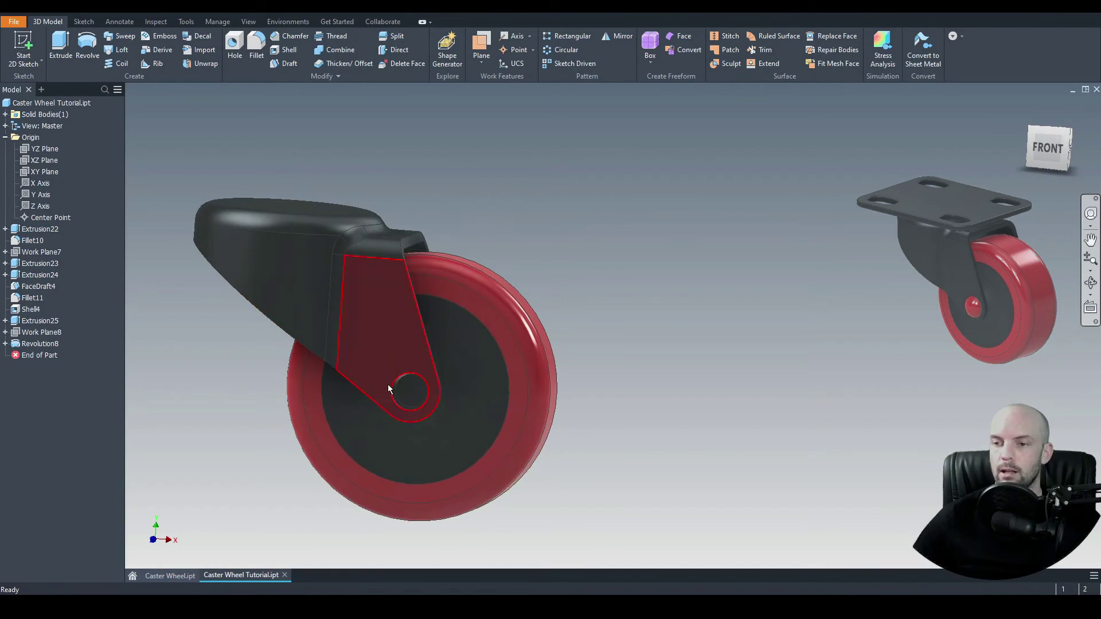
left_click(408, 387)
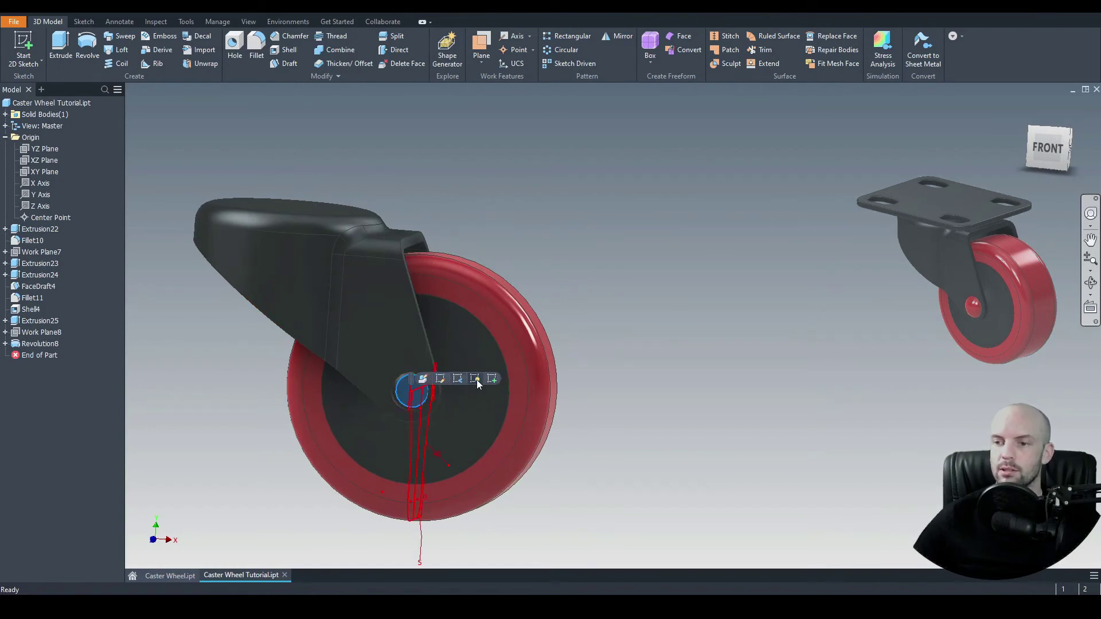
left_click(492, 379)
left_click(1047, 148)
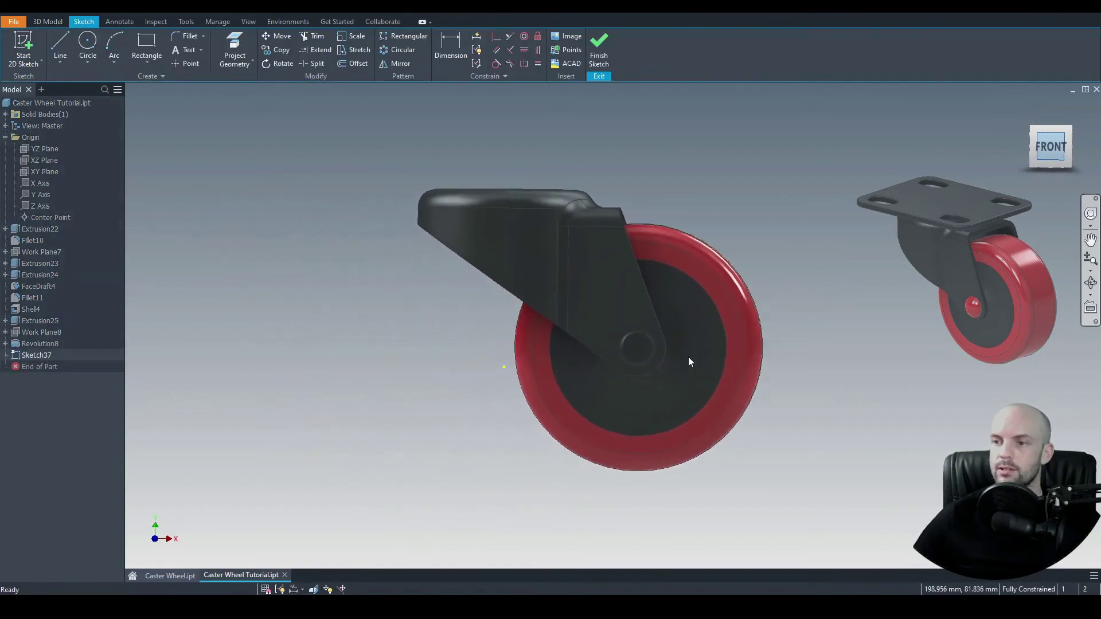
Step: Sketch a circle about 8 mm in diameter on the wheel's side face, centred in the fork's axle hole
scroll(700, 357, "up", 5)
left_click(669, 324)
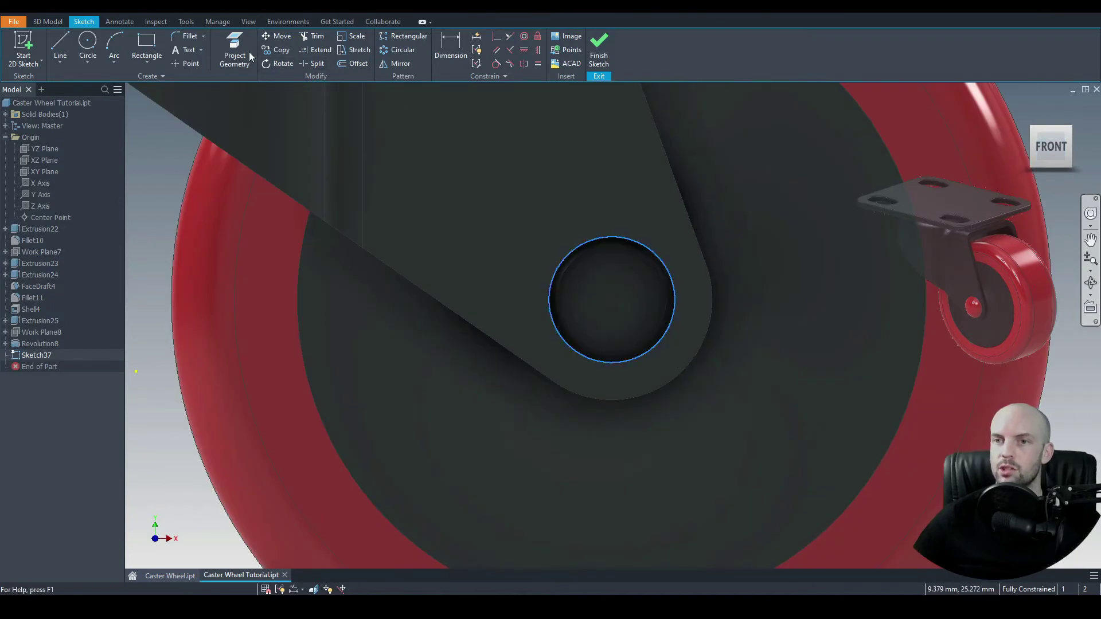
left_click(88, 46)
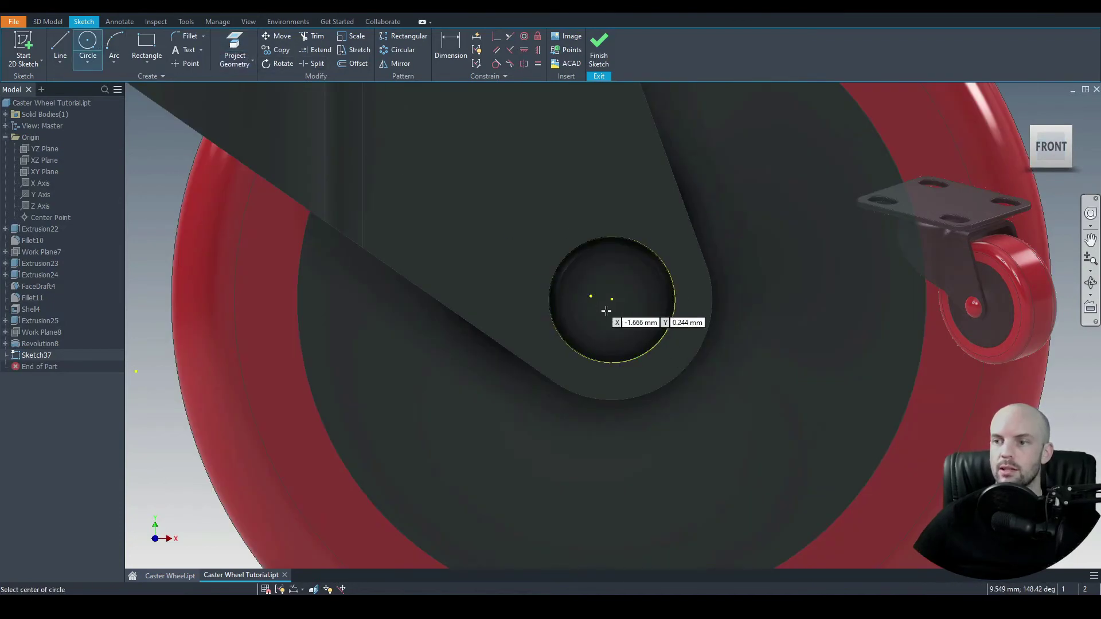
left_click(612, 300)
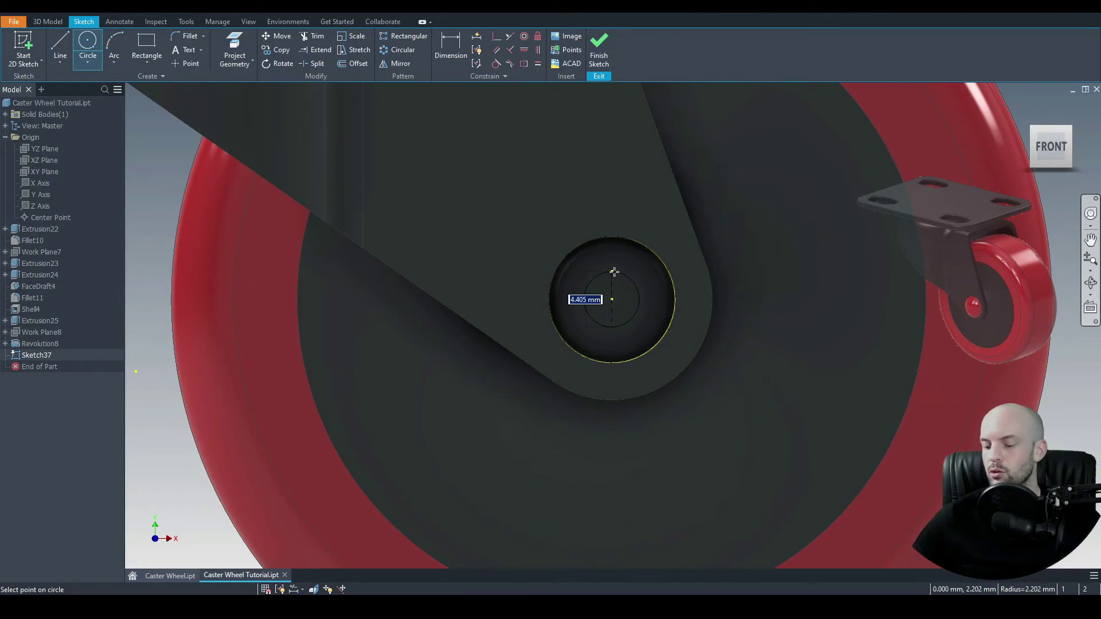
left_click(616, 251)
Step: Extrude the circle through all of the wheel as a Cut to make the axle bore
left_click(49, 23)
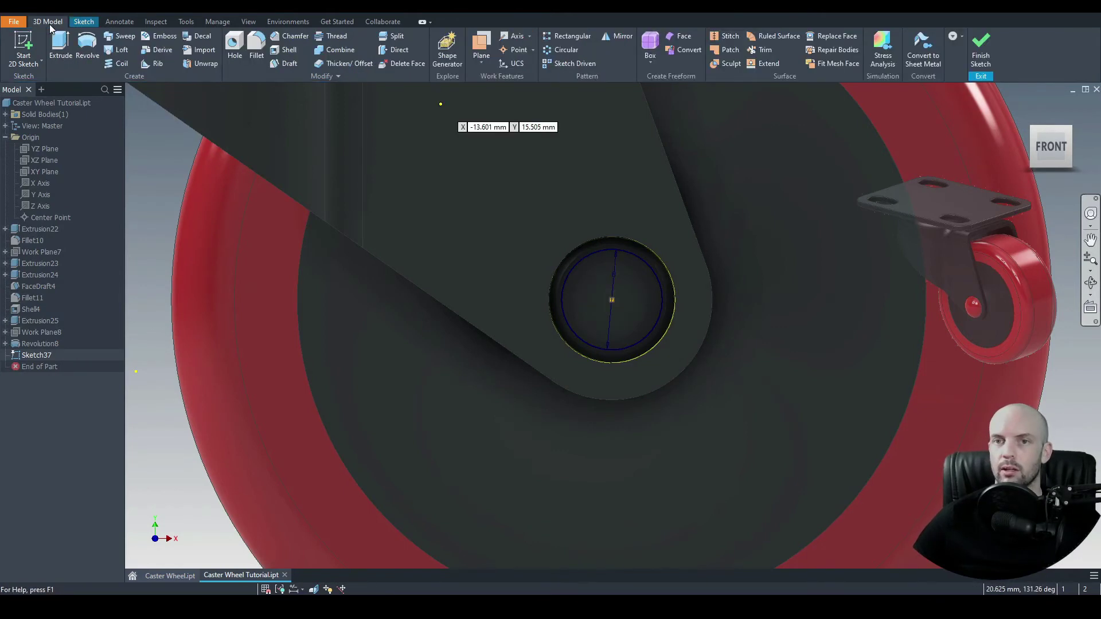
left_click(60, 46)
scroll(549, 321, "down", 5)
middle_click_drag(549, 321, 631, 310, "shift")
left_click(695, 251)
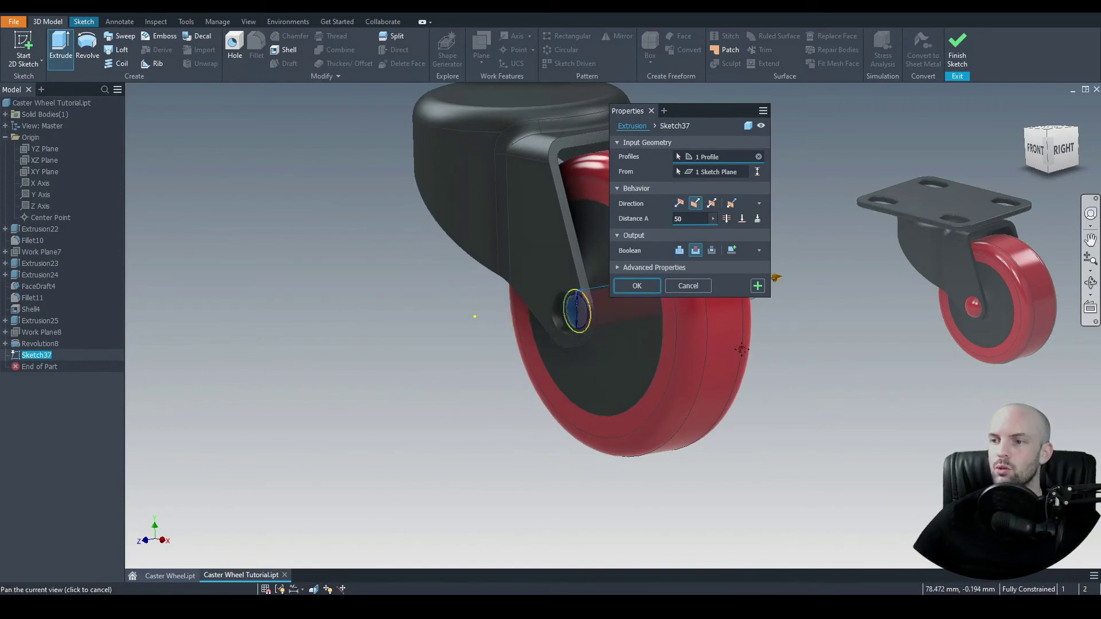
left_click(728, 220)
scroll(666, 361, "down", 3)
mouse_move(665, 361)
middle_mouse_down("shift")
mouse_move(539, 367)
mouse_move(565, 370)
middle_mouse_up("shift")
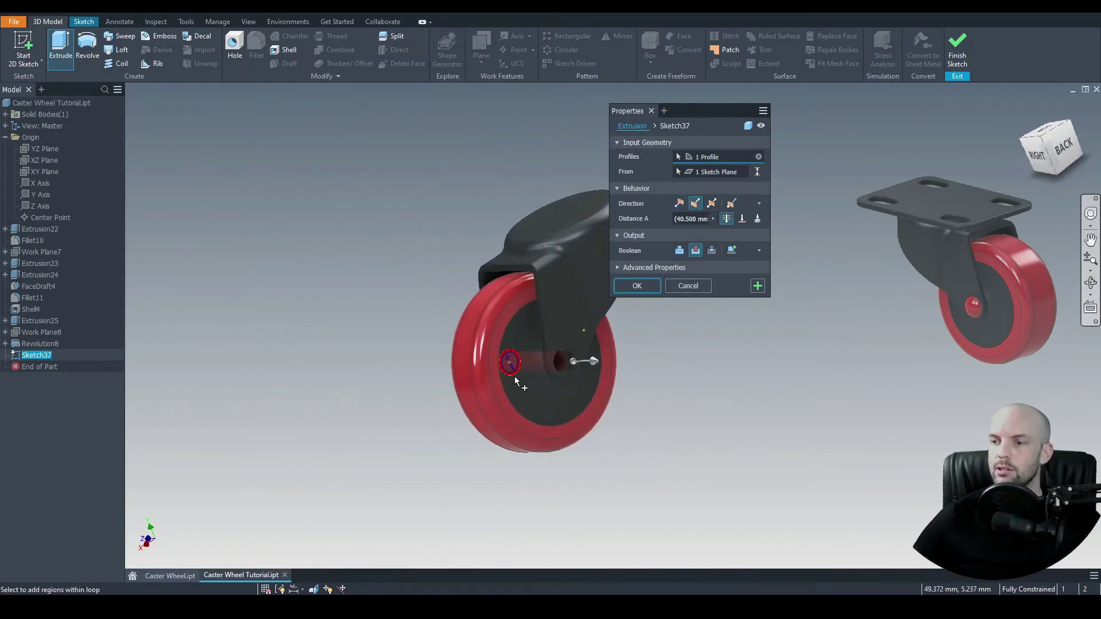
left_click(633, 287)
Step: Start a sketch on Work Plane8, slice the model at that plane and face it from the right
middle_click_drag(638, 352, 507, 363, "shift")
scroll(433, 366, "up", 5)
scroll(405, 364, "down", 3)
scroll(572, 351, "down", 3)
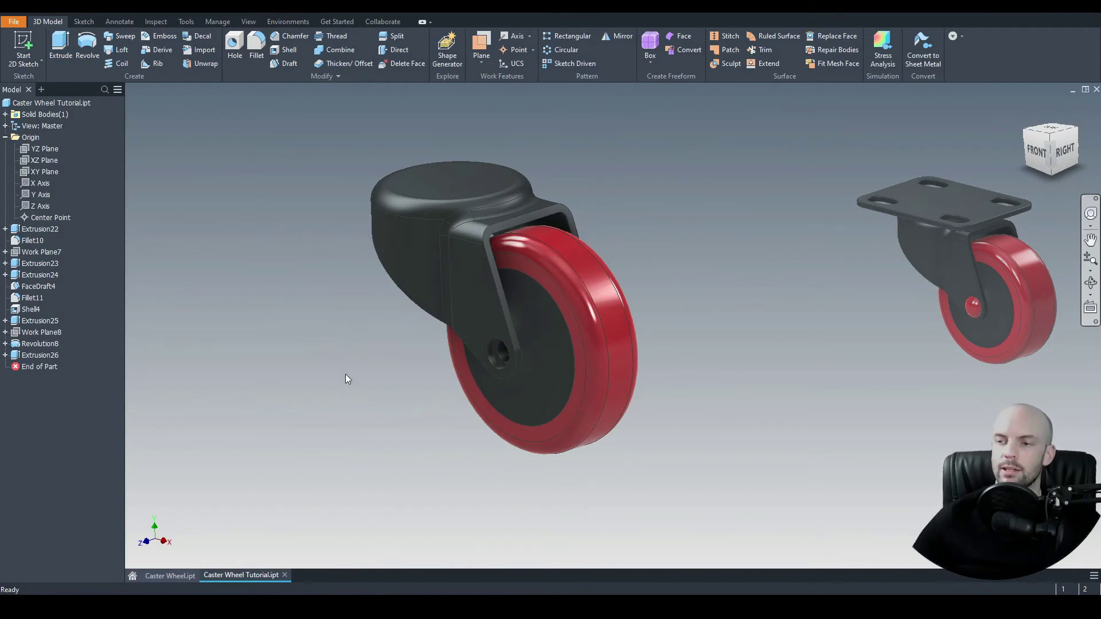
right_click(33, 331)
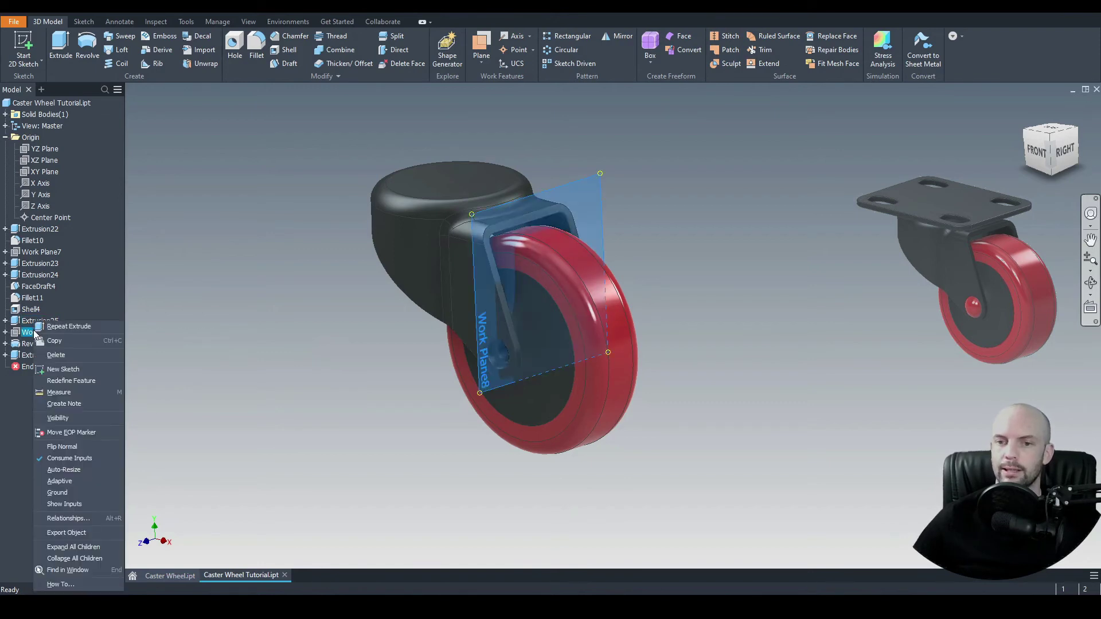
left_click(64, 370)
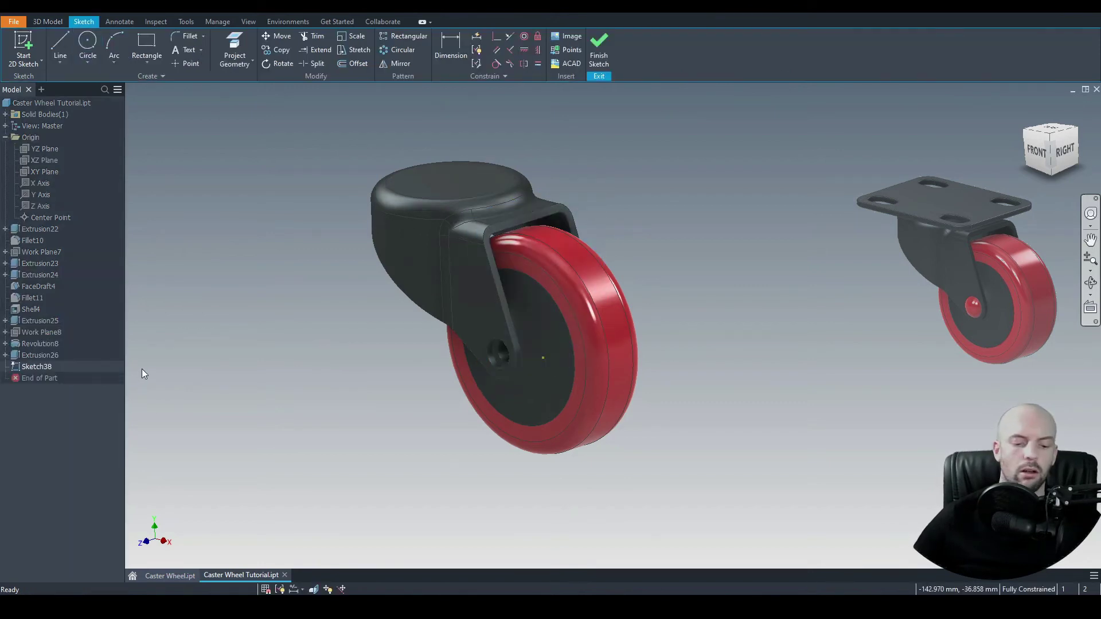
key("F7")
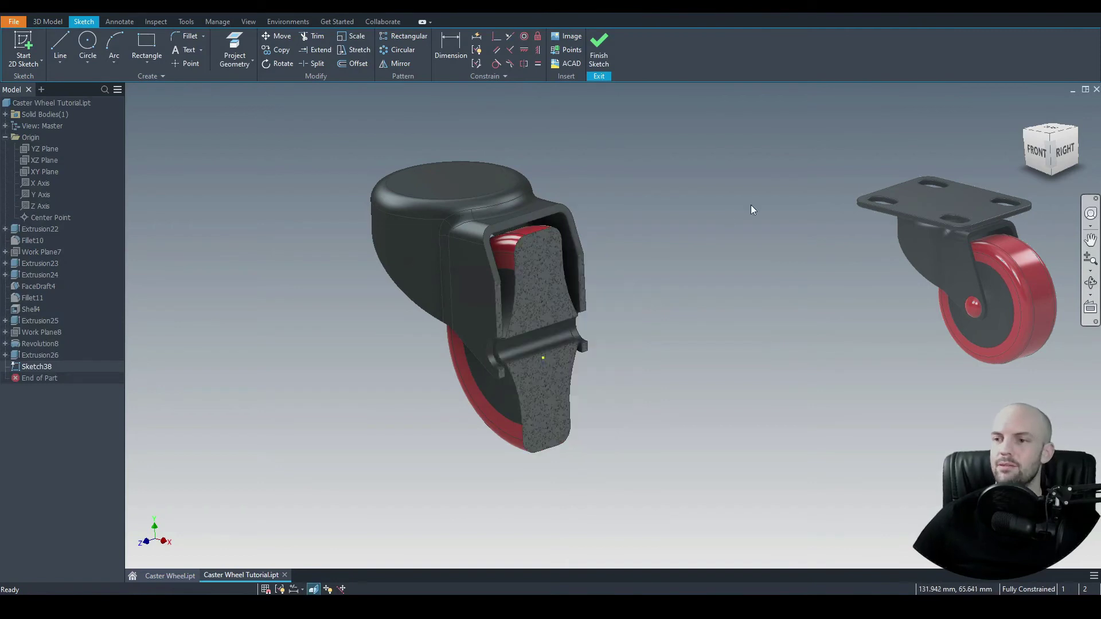
left_click(1065, 151)
scroll(609, 363, "up", 5)
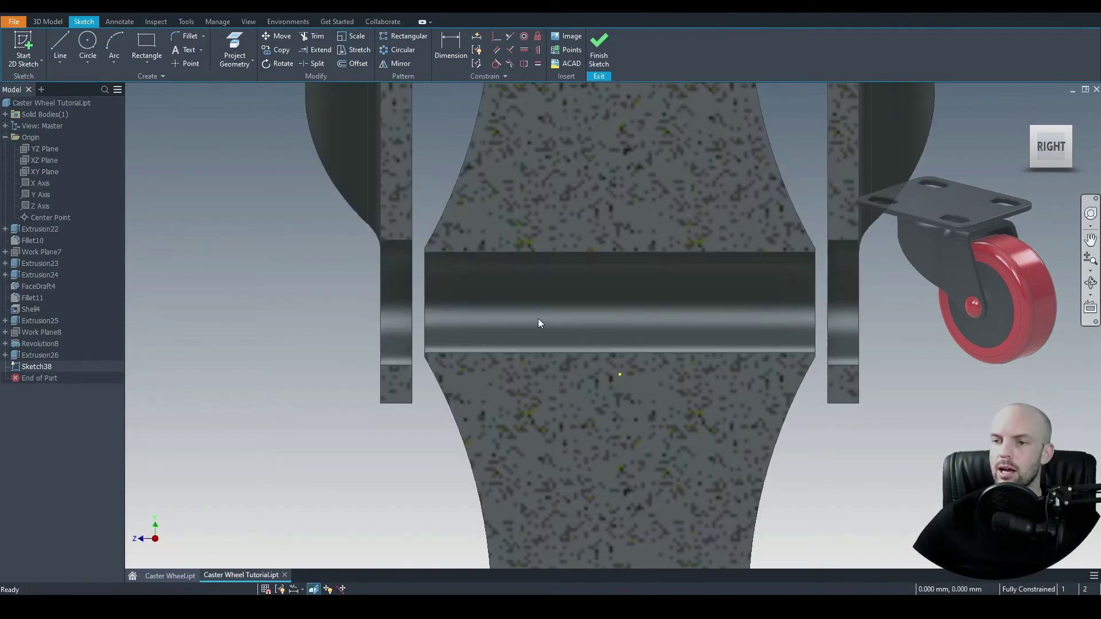
Step: Project the outer vertical edges of the axle holes in both fork legs into the sketch
left_click(381, 265)
left_click(861, 275, "ctrl")
left_click(235, 49)
Step: Draw a horizontal axle centre line between the midpoints of the two projected hole edges
left_click(60, 46)
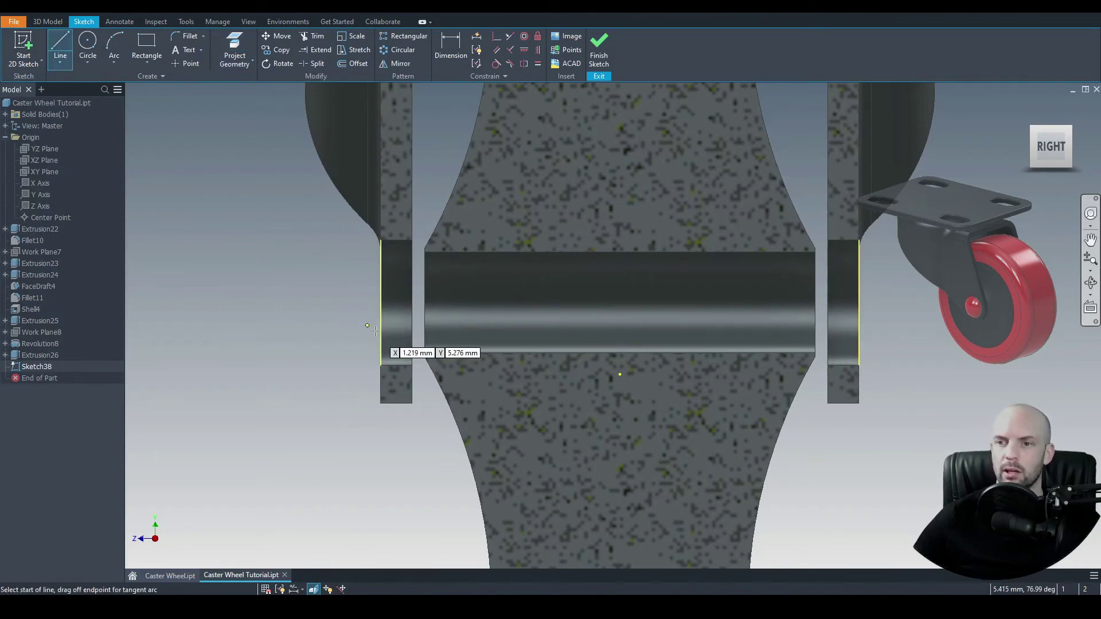
left_click(382, 303)
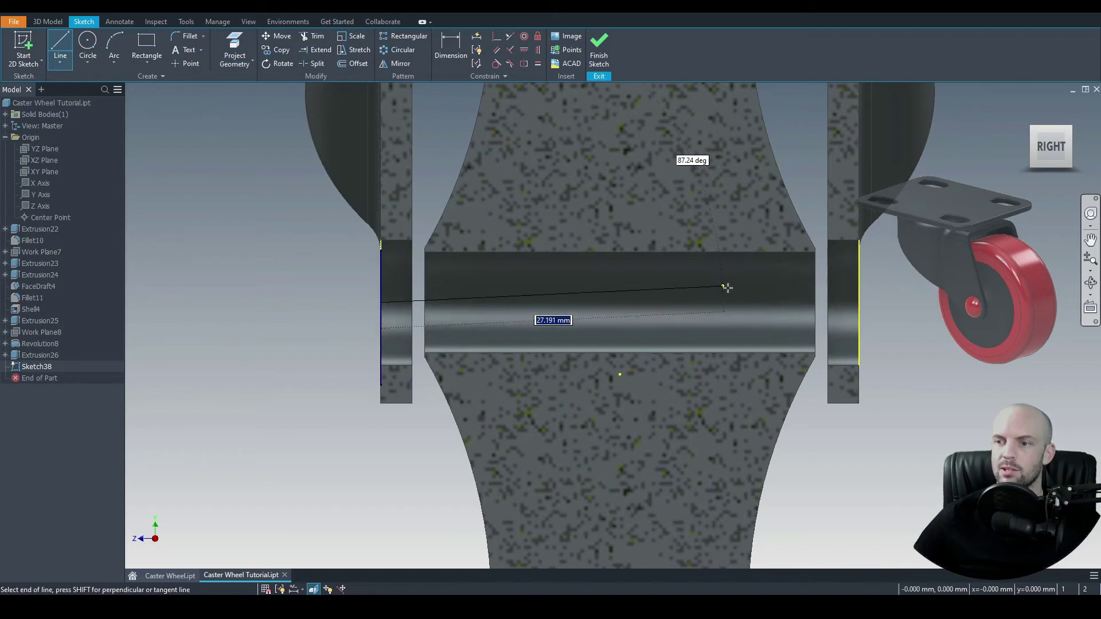
left_click(859, 302)
right_click(243, 222)
left_click(288, 222)
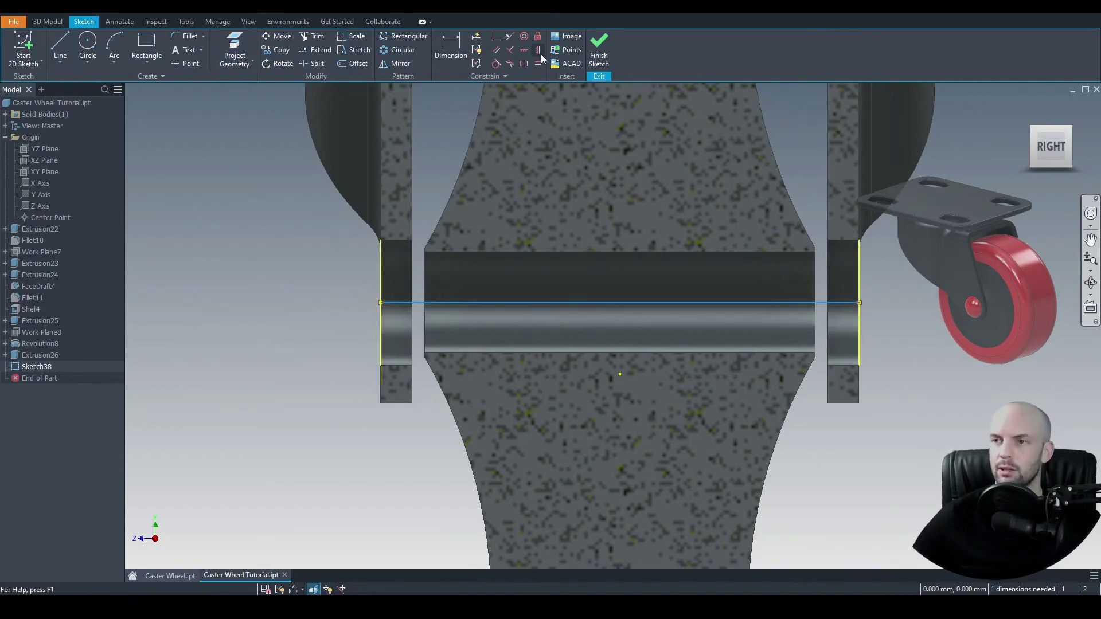
Step: Offset the axle centre line upward by 4 mm
left_click(352, 63)
left_click(463, 301)
type("4")
key("Return")
right_click(242, 273)
left_click(286, 272)
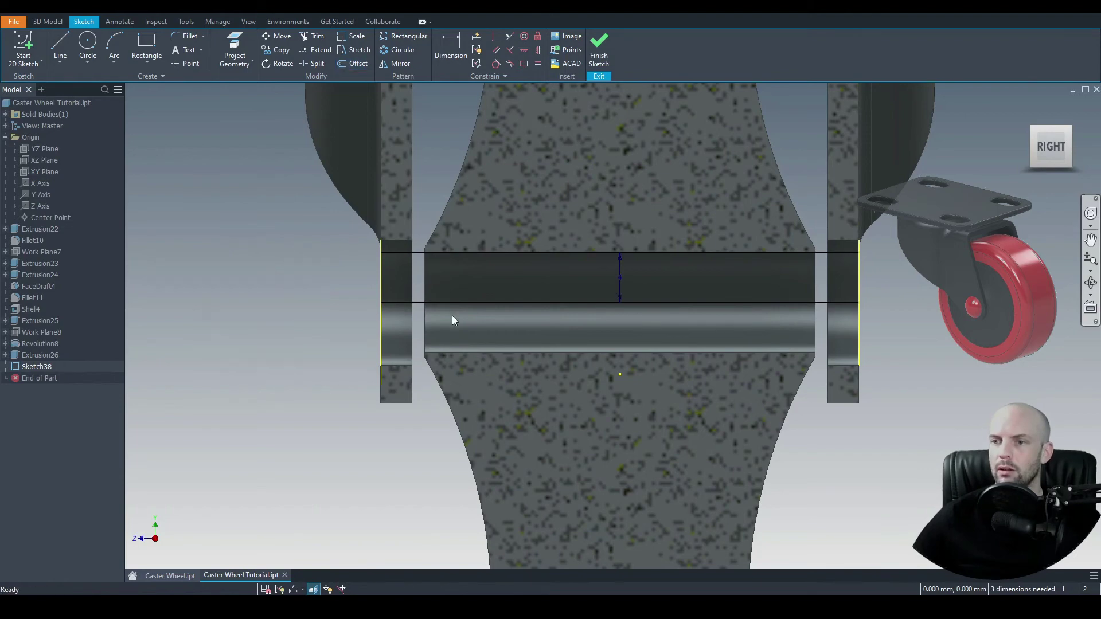
Step: Apply a Fix constraint to the axle centre line
left_click(459, 304)
left_click(537, 39)
right_click(223, 226)
left_click(253, 227)
Step: Draw a 4 mm horizontal line extending the axle centre line outward from the right-hand fork leg
middle_click_drag(929, 332, 675, 338)
scroll(666, 299, "up", 3)
scroll(587, 278, "up", 3)
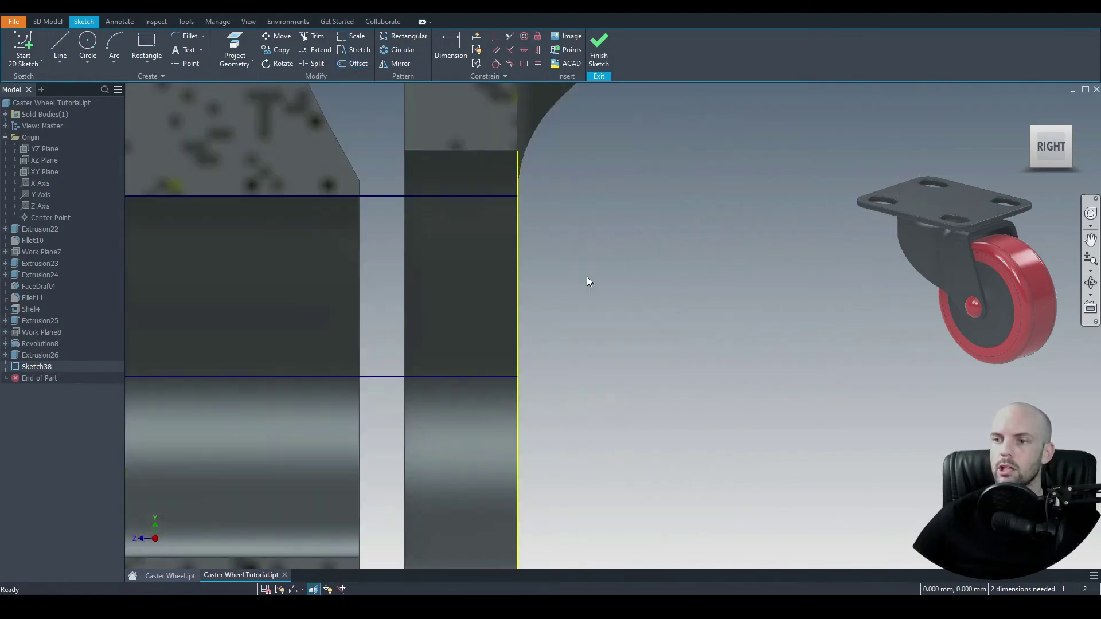
left_click(61, 45)
left_click(518, 376)
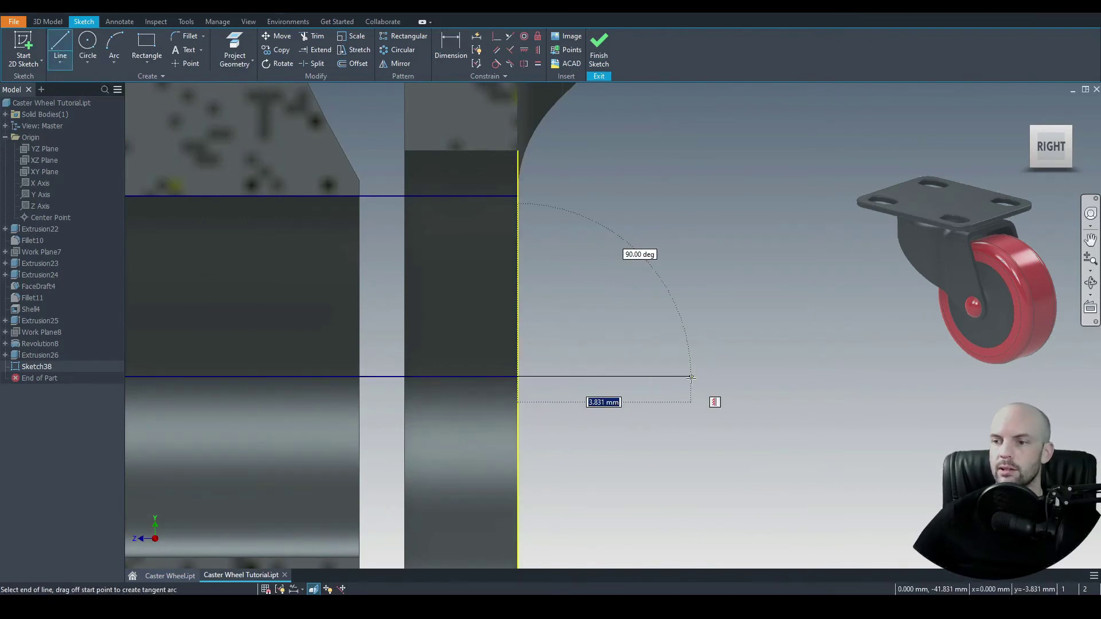
type("4")
key("Return")
key("Escape")
Step: Project the right-hand fork leg's outer vertical edge above the axle hole into the sketch
scroll(637, 258, "down", 3)
middle_click_drag(618, 201, 607, 263)
scroll(601, 269, "up", 2)
left_click(565, 206)
left_click(225, 42)
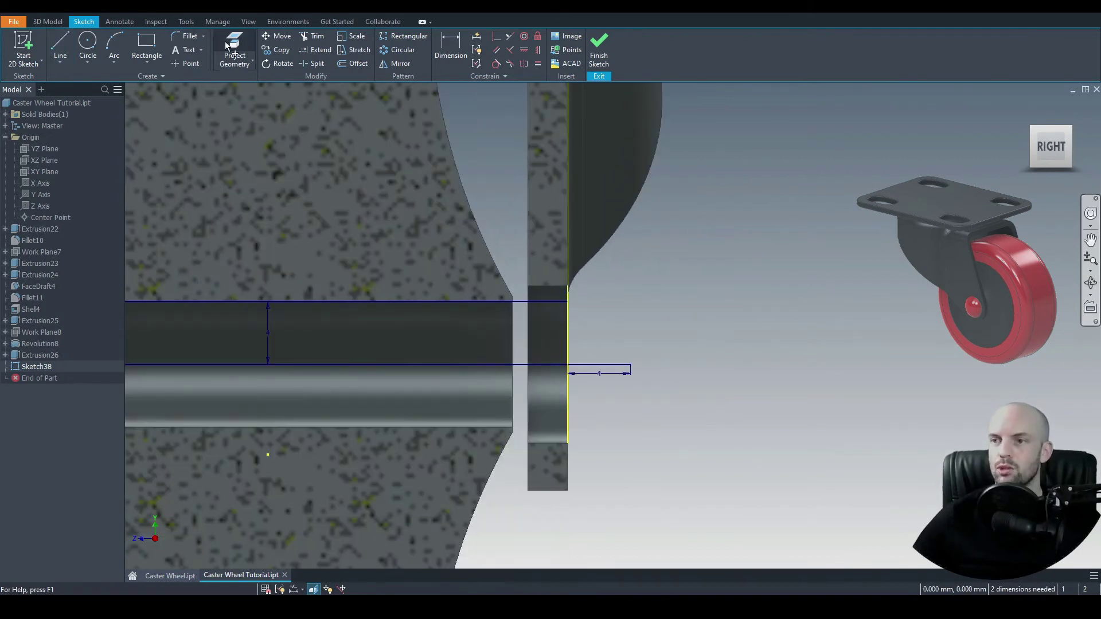
left_click(112, 45)
left_click(631, 364)
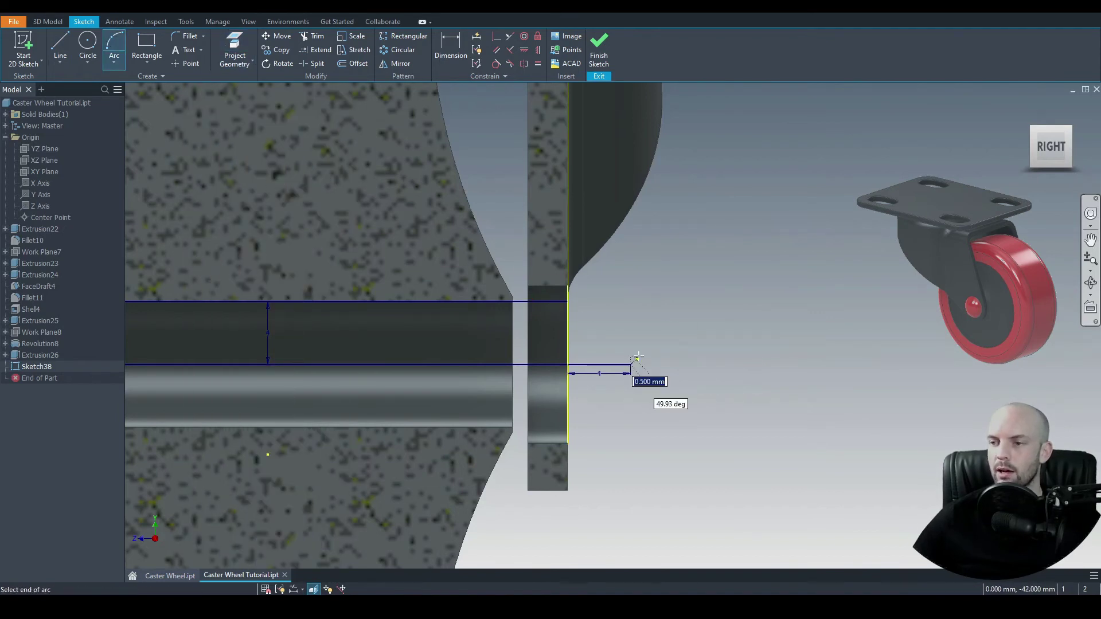
left_click(569, 134)
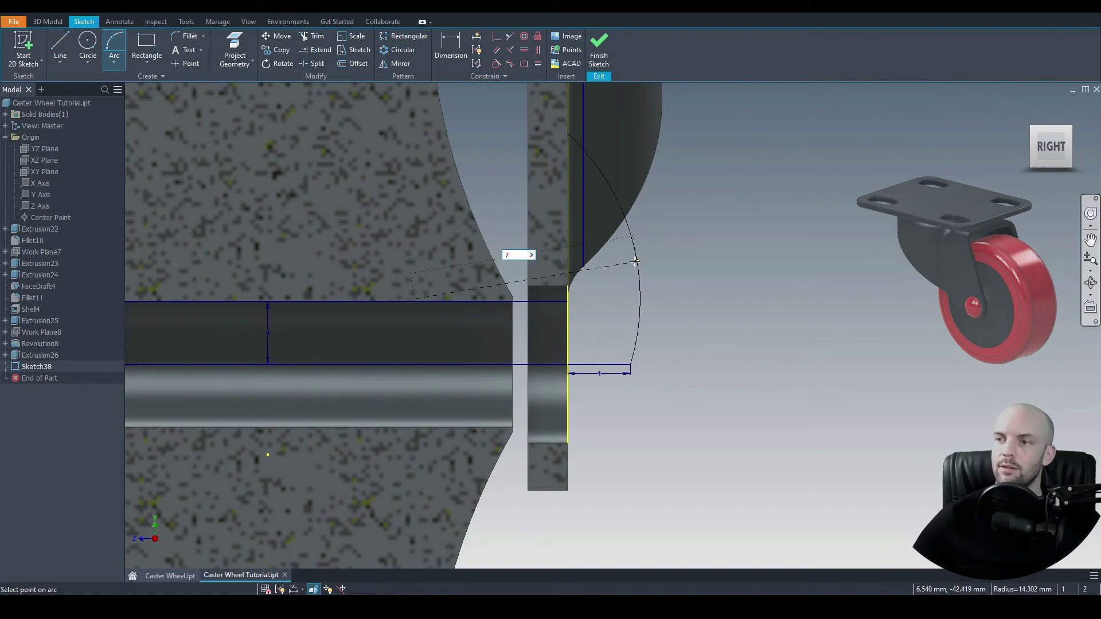
key("Escape")
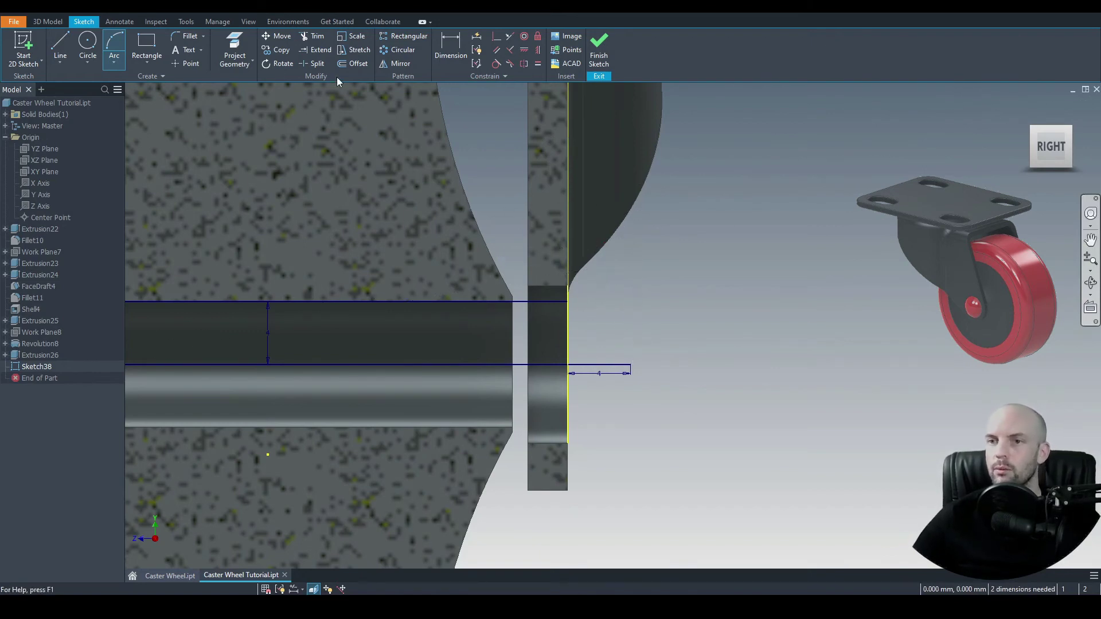
Step: Draw an arc of 7 mm radius from the outer end of the 4 mm line to the fork leg's projected edge
left_click(116, 44)
left_click(631, 365)
left_click(569, 239)
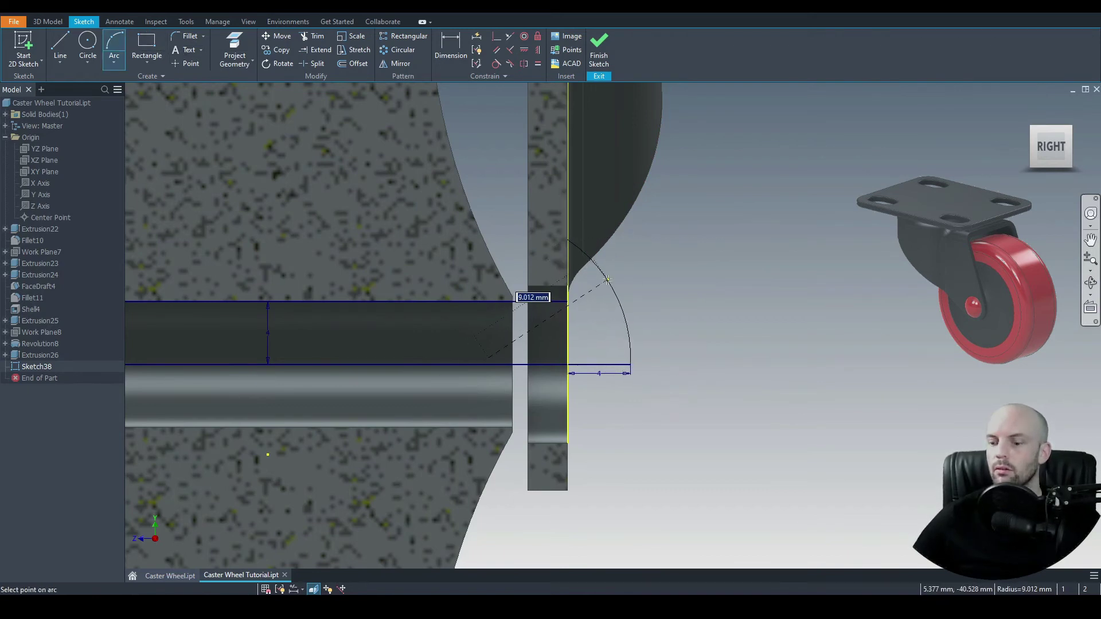
key("Return")
right_click(681, 259)
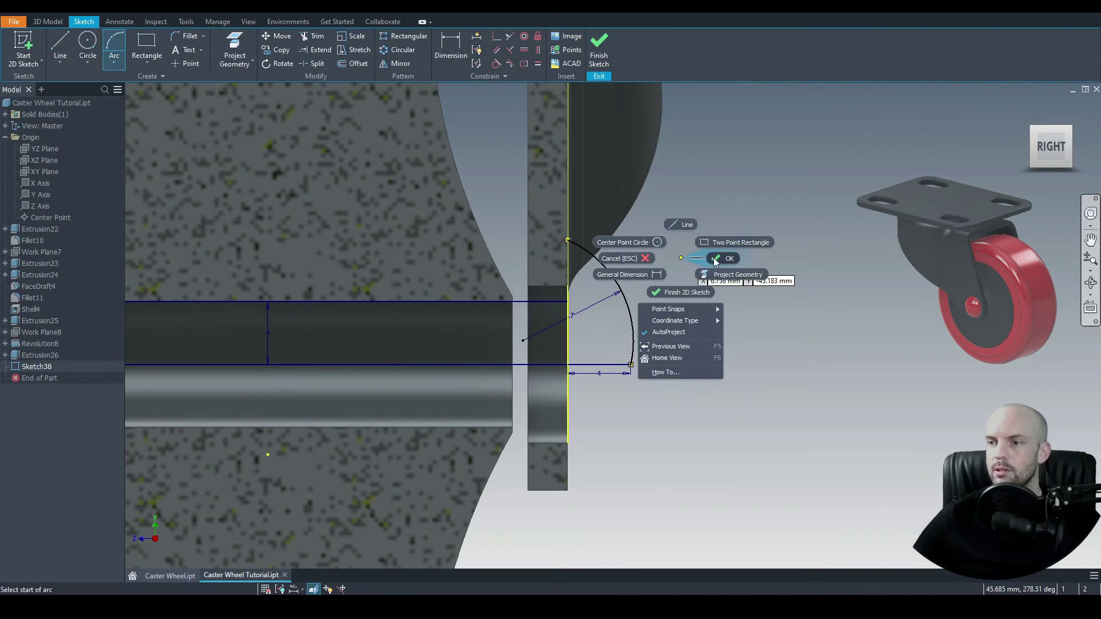
left_click(711, 263)
Step: Dimension the arc's upper endpoint 2 mm above the offset line and dismiss the save reminder
left_click(449, 49)
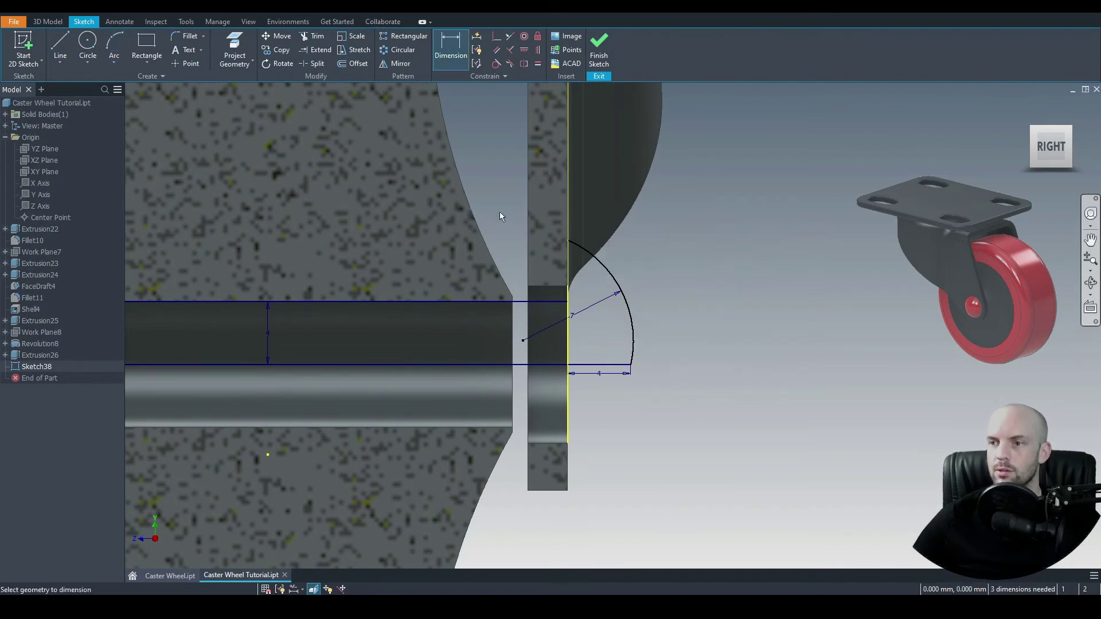
left_click(566, 240)
left_click(539, 301)
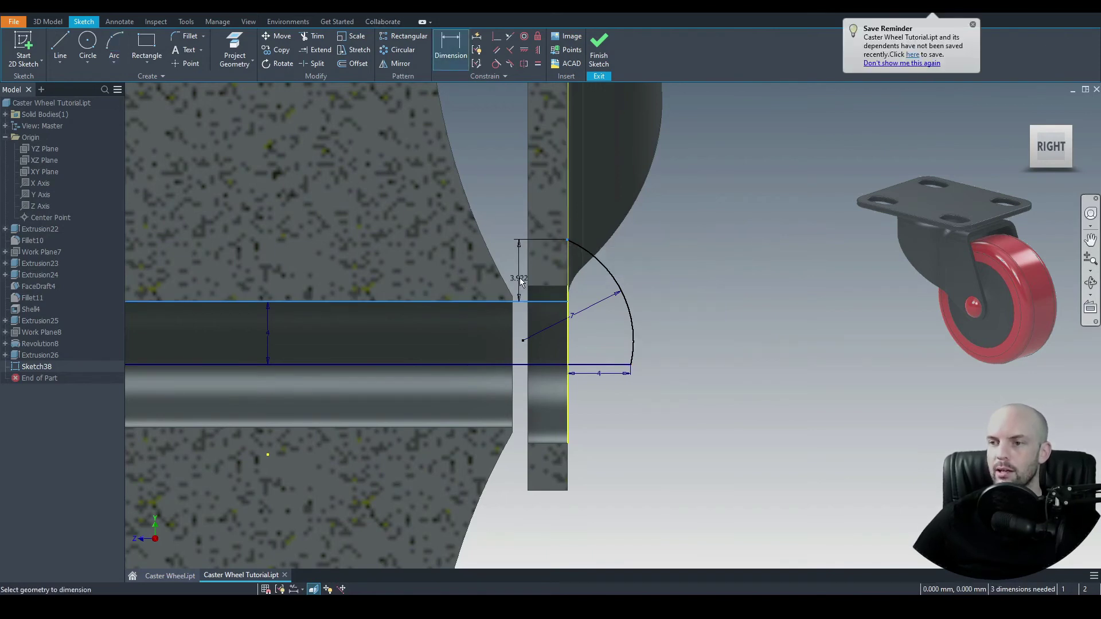
left_click(521, 274)
type("2")
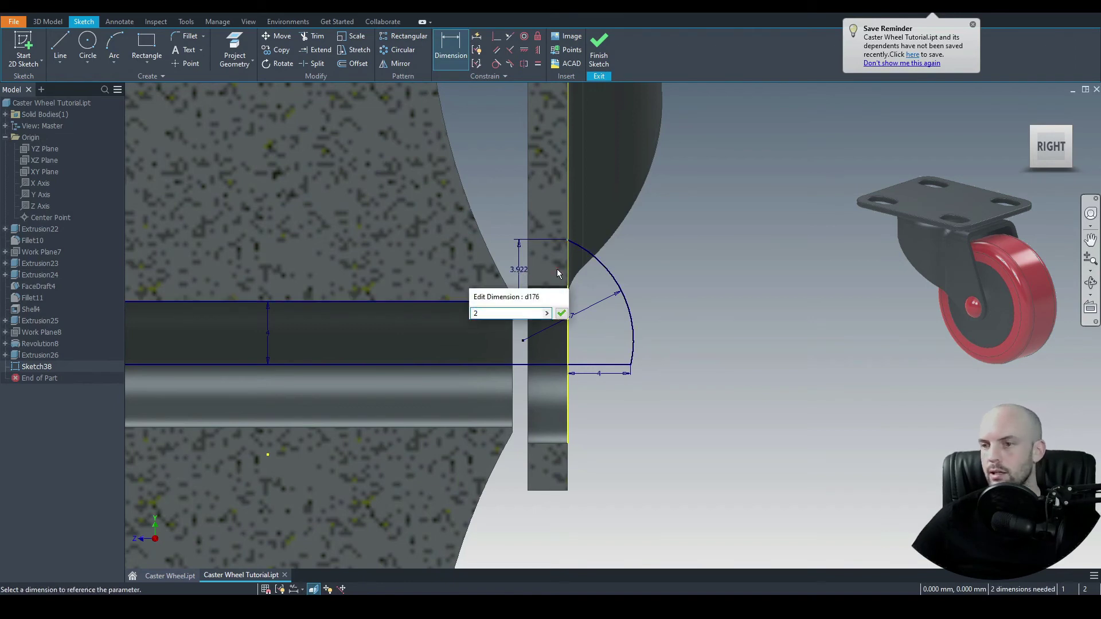
key("Return")
left_click(972, 25)
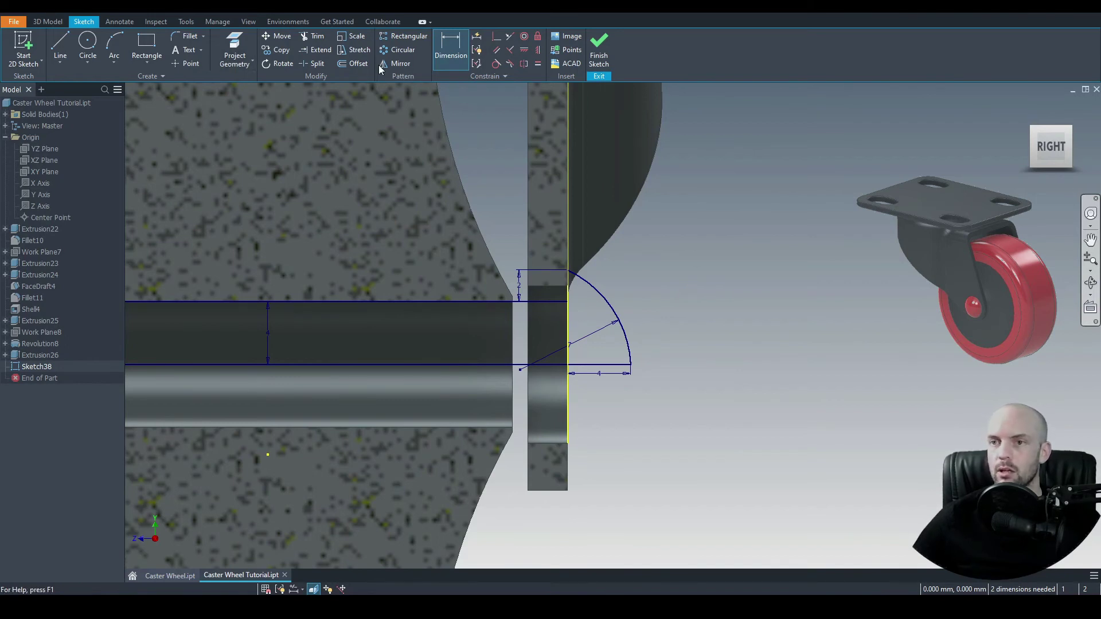
scroll(409, 183, "down", 2)
key("Escape")
Step: Move the axle's height dimension aside and draw a vertical line from the offset line's midpoint down to the axle centre line
scroll(367, 264, "up", 3)
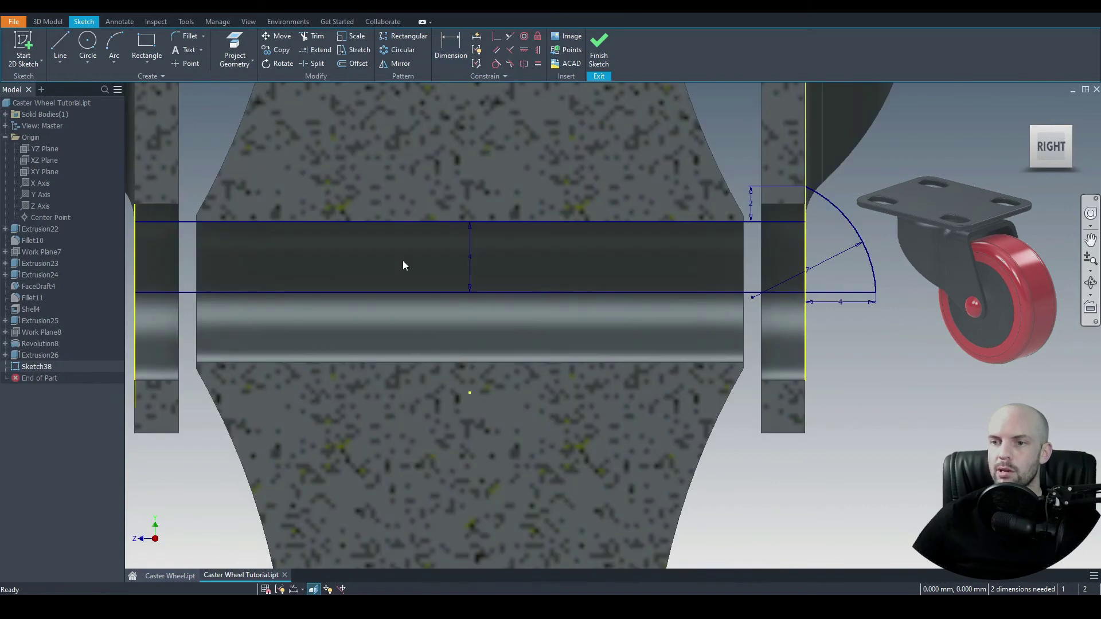
left_click_drag(468, 258, 364, 255)
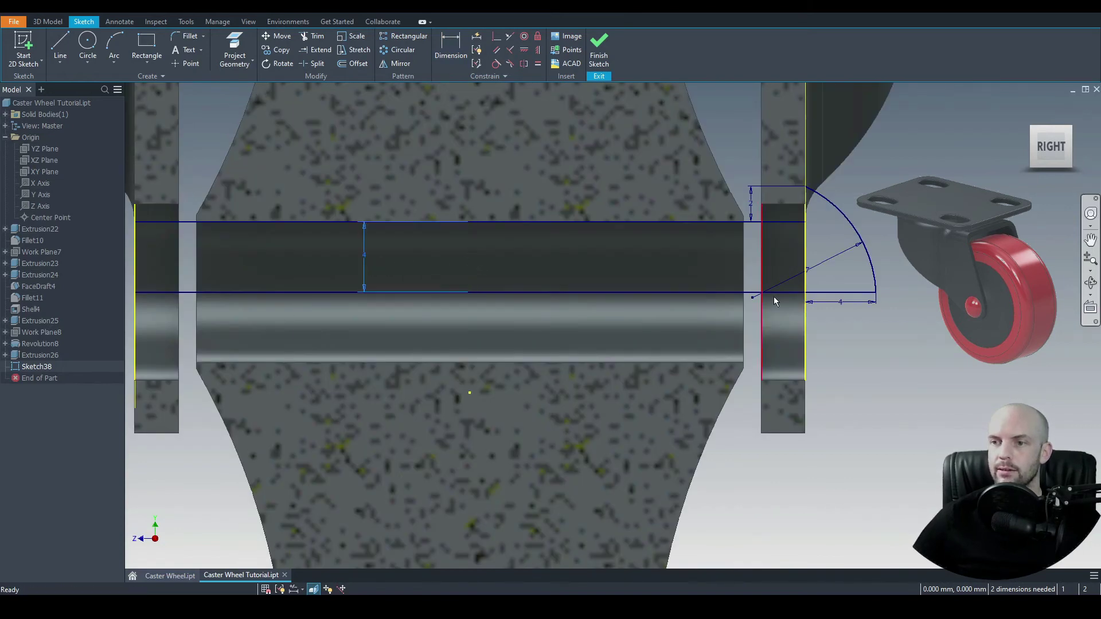
left_click(60, 46)
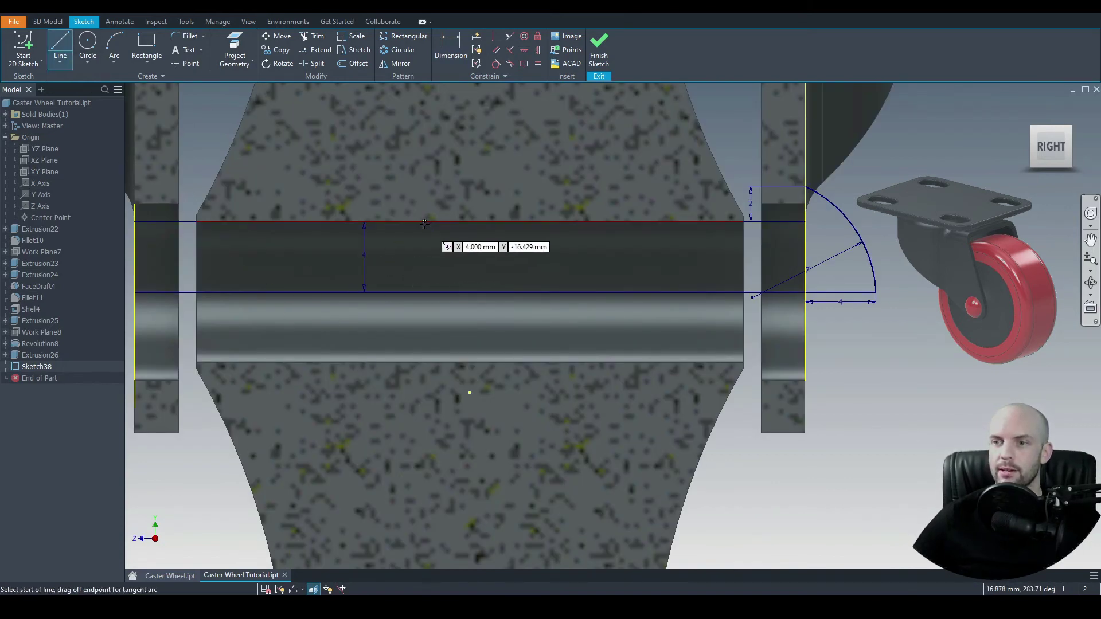
left_click(469, 222)
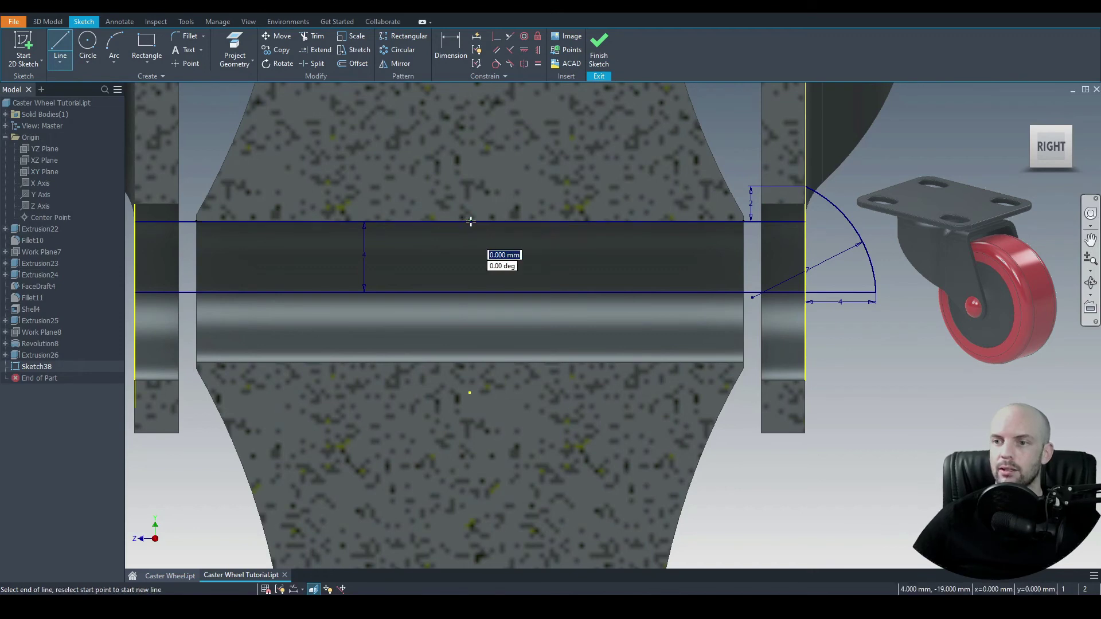
left_click(469, 293)
right_click(516, 249)
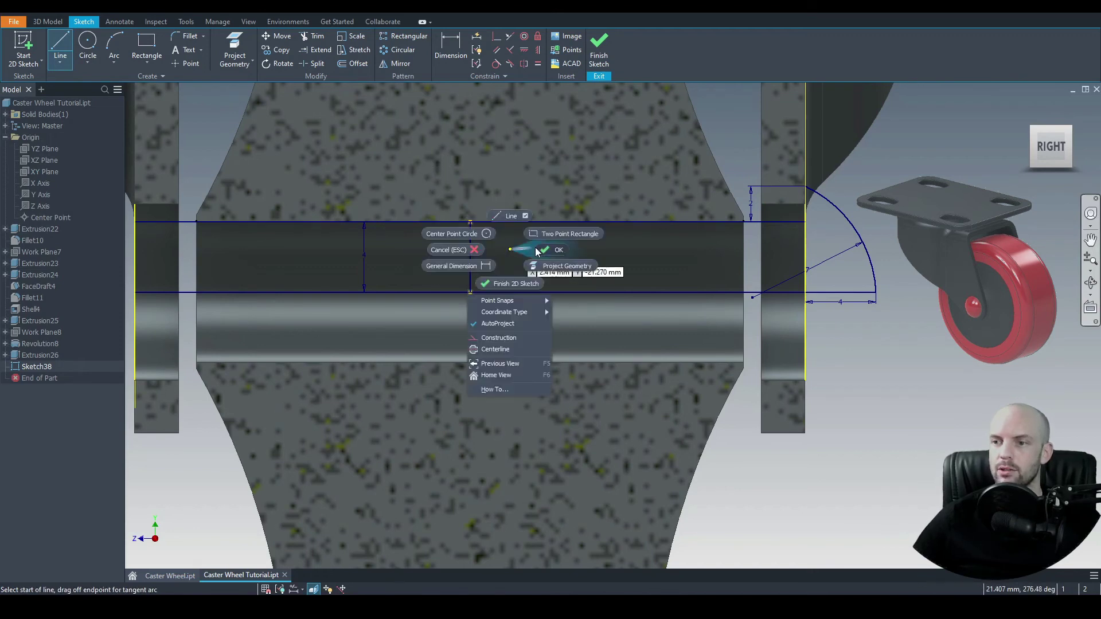
left_click(548, 248)
Step: Mirror the axle head's arc and 4 mm line about the vertical middle line, and make that middle line construction geometry
left_click(400, 63)
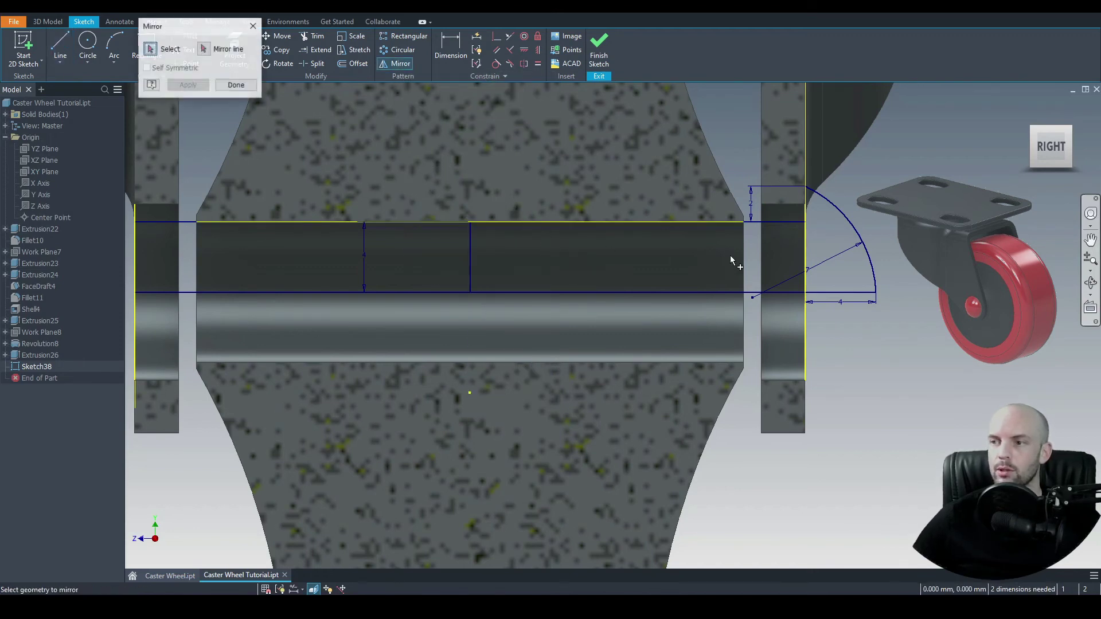
left_click(833, 208)
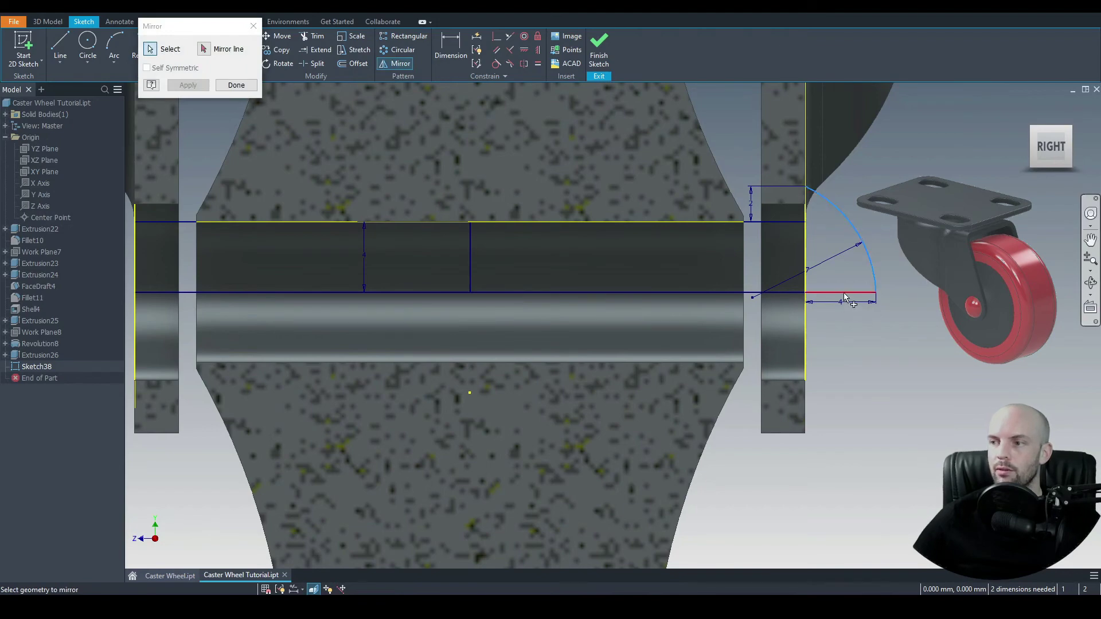
scroll(844, 297, "up", 3)
left_click(204, 49)
left_click(624, 274)
left_click(188, 85)
left_click(236, 84)
right_click(623, 275)
left_click(667, 280)
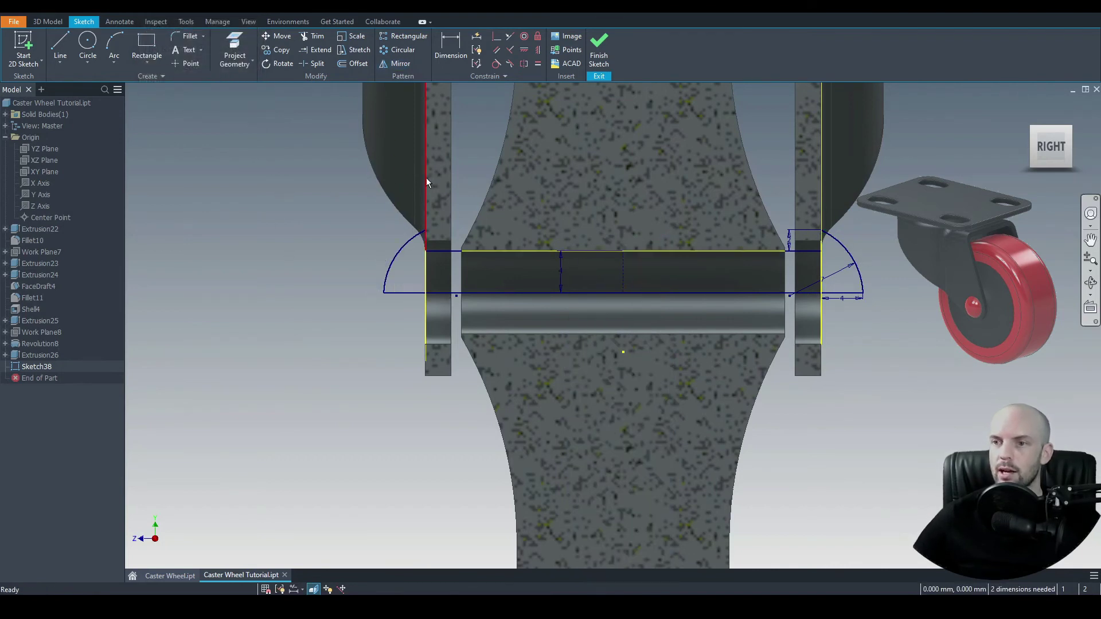
Step: Project the fork leg's outer edge on the mirrored side into the axle sketch
left_click(237, 49)
right_click(270, 231)
left_click(287, 232)
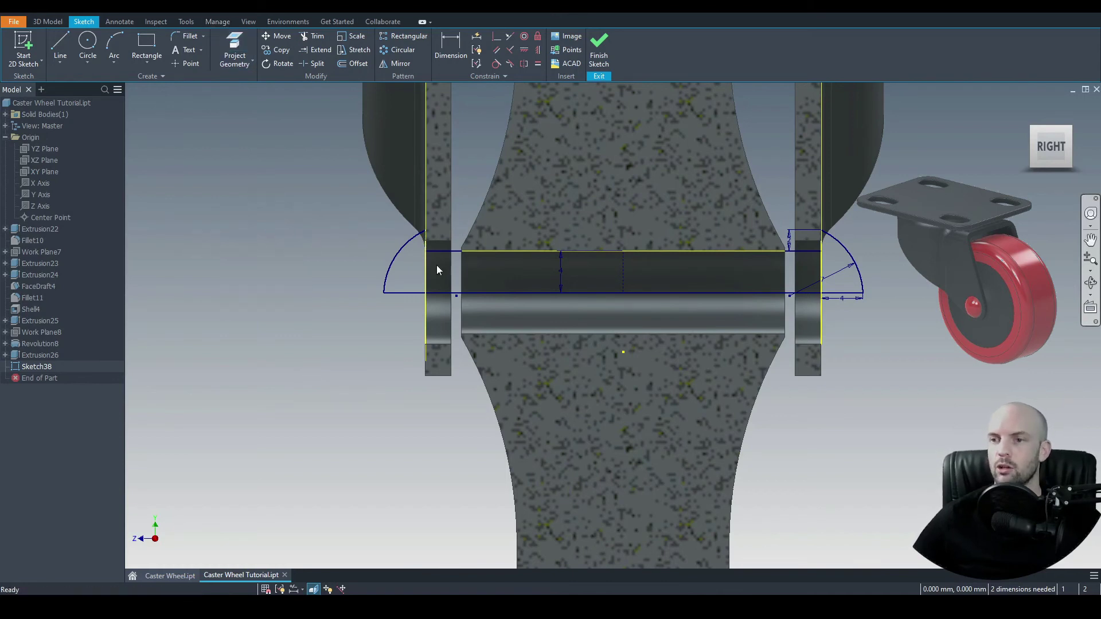
Step: Revolve the three axle and domed-head profiles a full 360 degrees about the axle centre line, joining them to the part
left_click(47, 21)
left_click(86, 46)
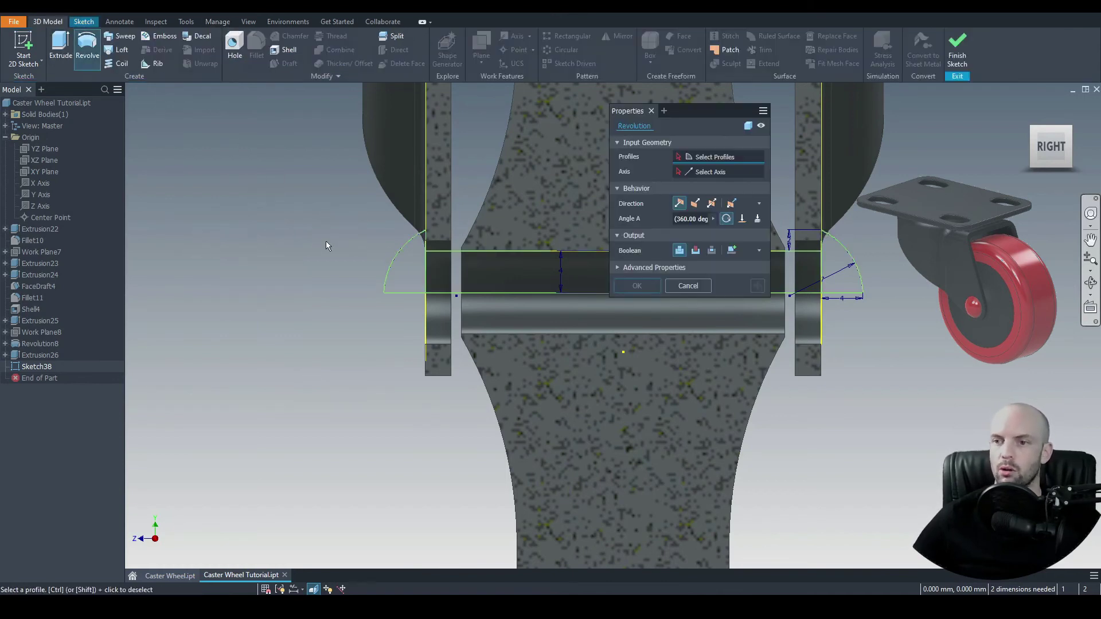
left_click(408, 278)
middle_click_drag(402, 274, 477, 291, "shift")
left_click(488, 290)
middle_click_drag(539, 325, 367, 340)
left_click(486, 298)
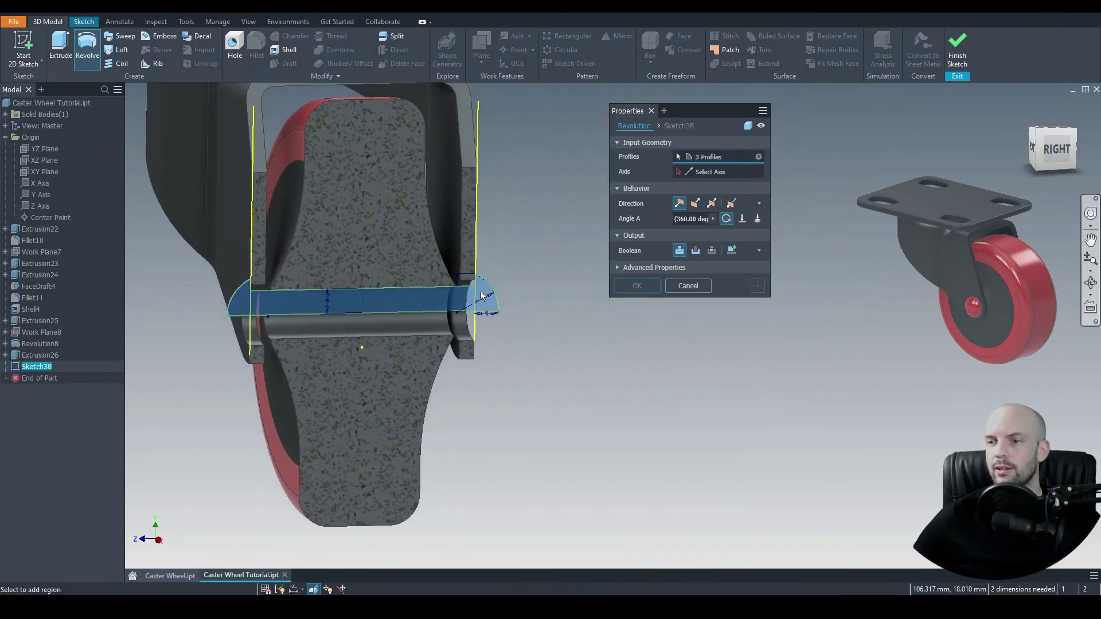
left_click(707, 172)
left_click(374, 314)
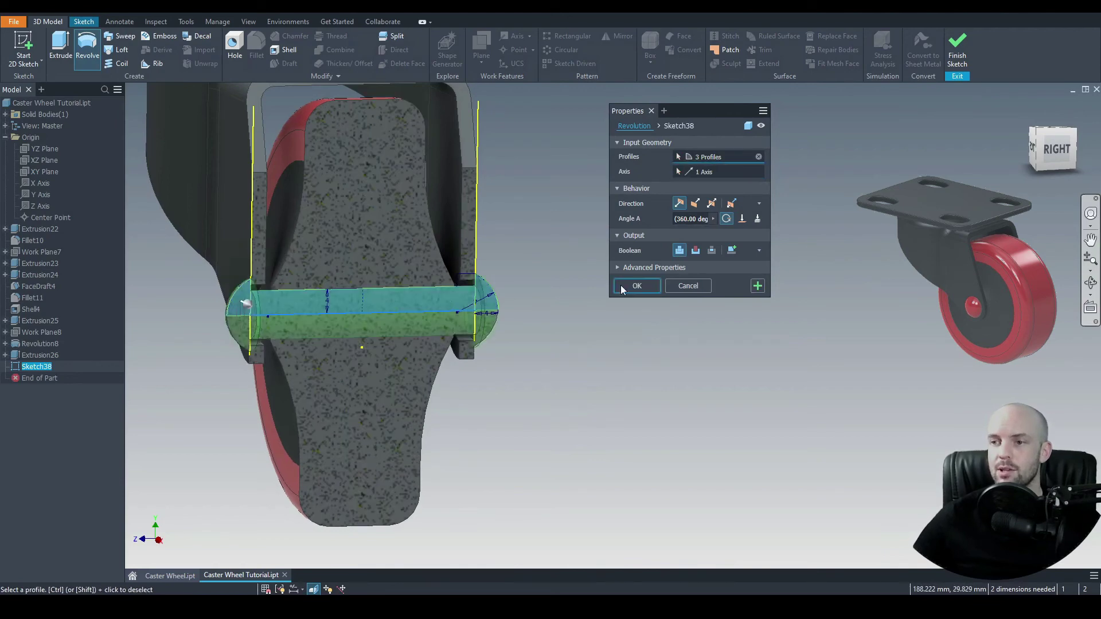
left_click(636, 286)
mouse_move(274, 315)
middle_mouse_down("shift")
mouse_move(342, 301)
mouse_move(321, 313)
mouse_move(444, 321)
middle_mouse_up("shift")
left_click(418, 313)
middle_click_drag(555, 377, 598, 323, "shift")
left_click(599, 322, "ctrl")
left_click(284, 11)
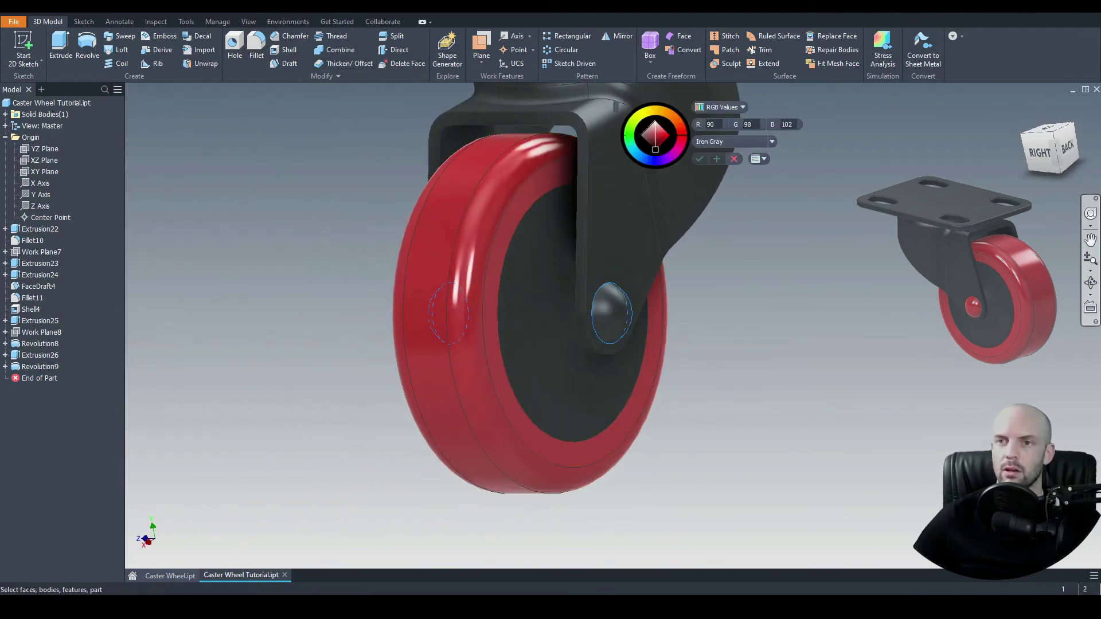
left_click(733, 159)
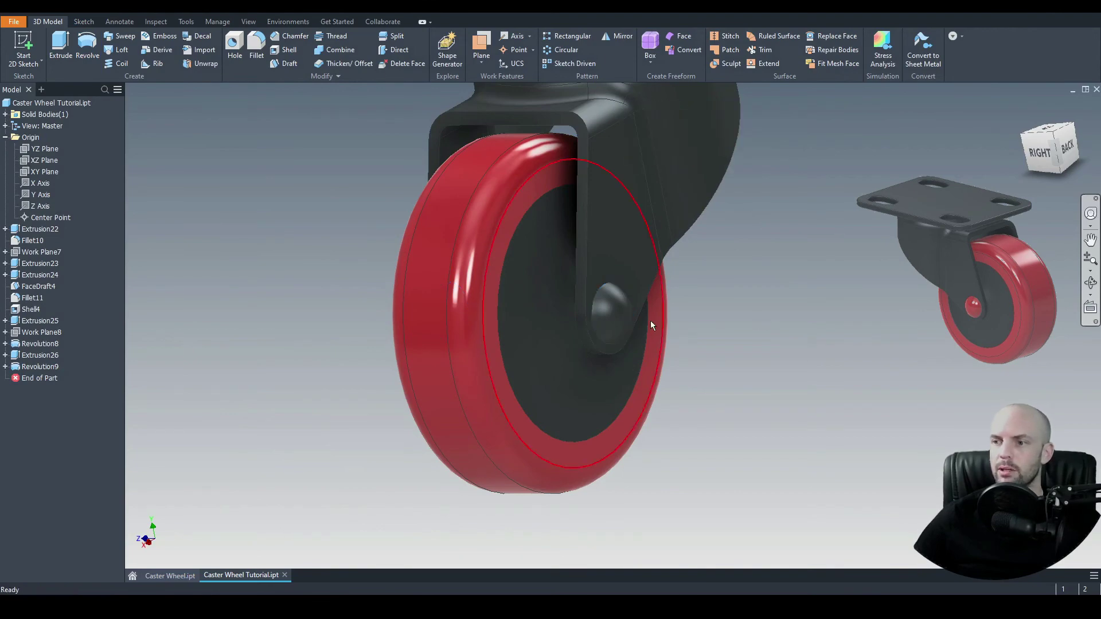
Step: Apply the Red appearance from the Inventor Material Library to the revolved axle heads
middle_click_drag(496, 321, 401, 331, "shift")
left_click(400, 332, "ctrl")
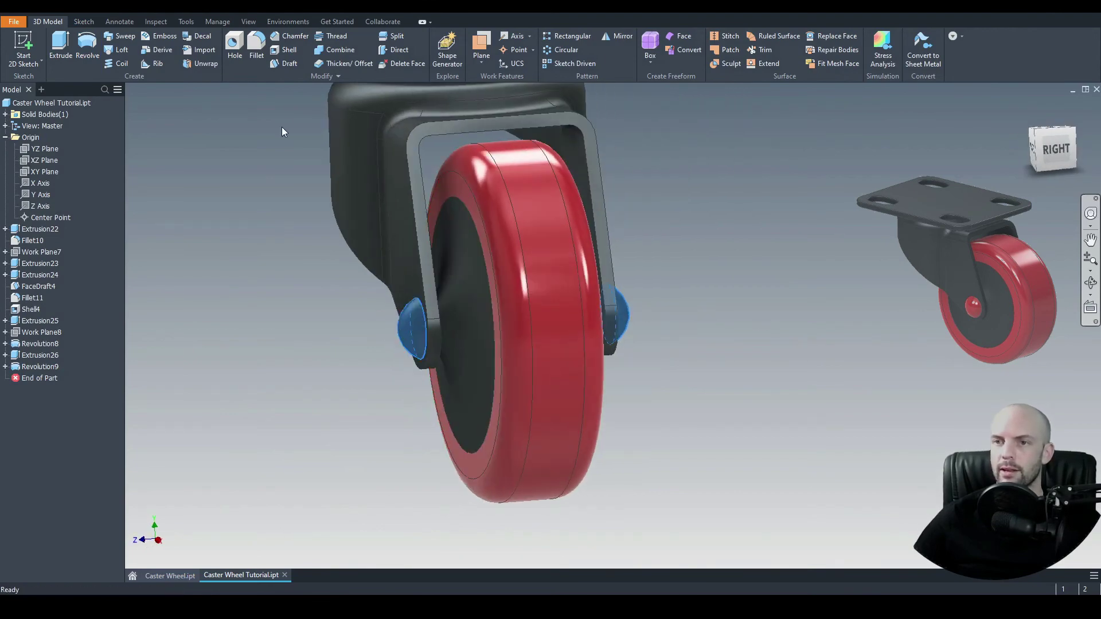
left_click(274, 6)
scroll(278, 305, "down", 6)
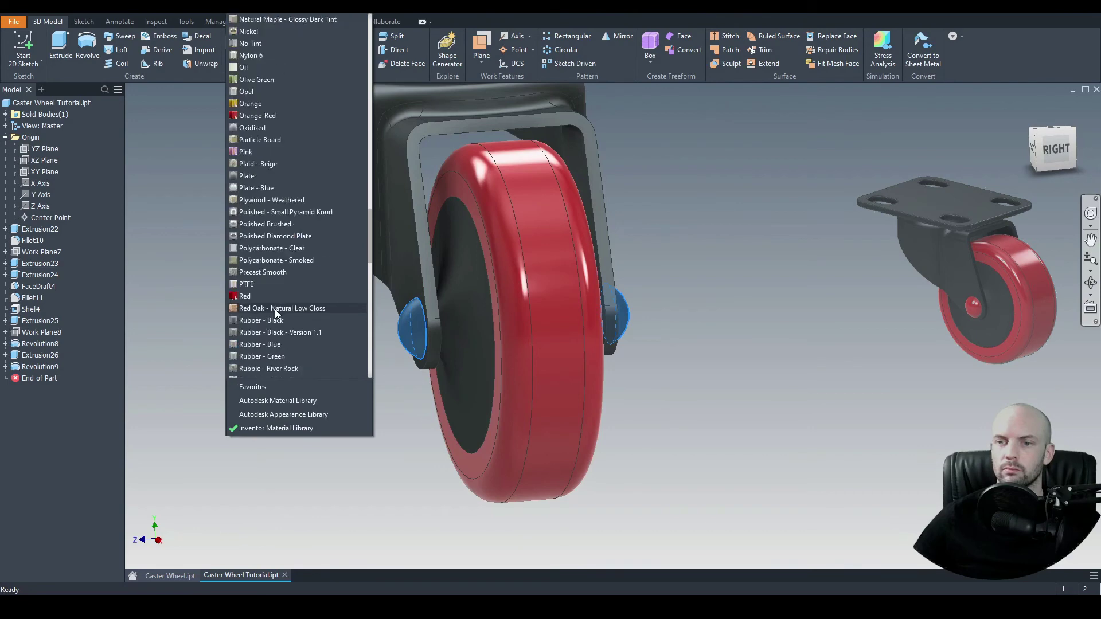
left_click(261, 298)
middle_click_drag(267, 347, 318, 341, "shift")
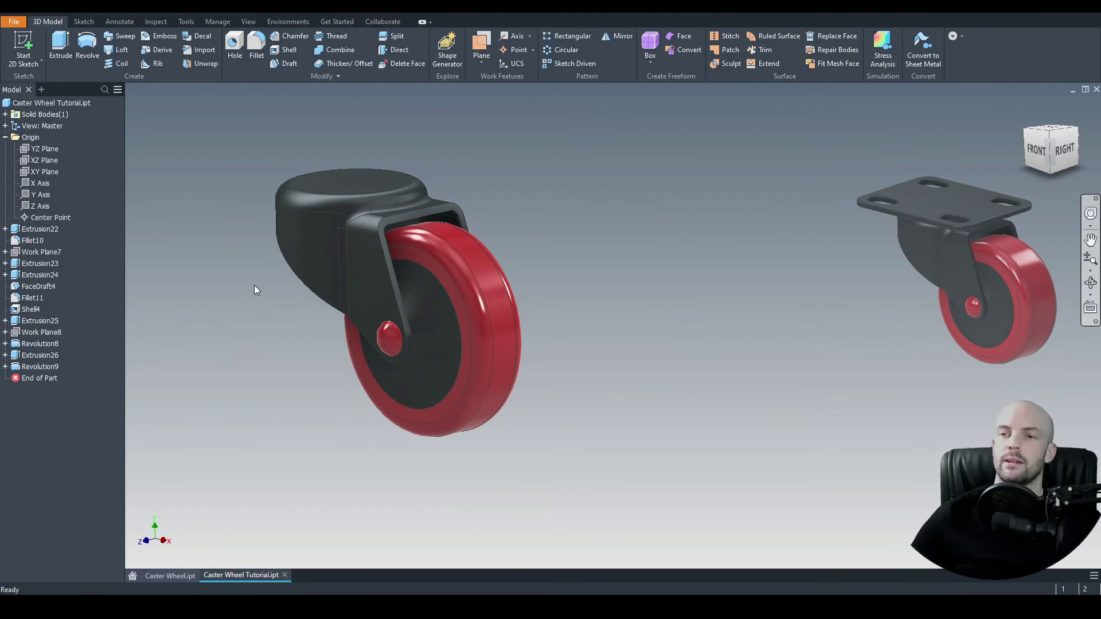
Step: Sketch an 80 × 60 mm centre rectangle on the fork's circular top face, centred on the origin
middle_click_drag(254, 287, 401, 240, "shift")
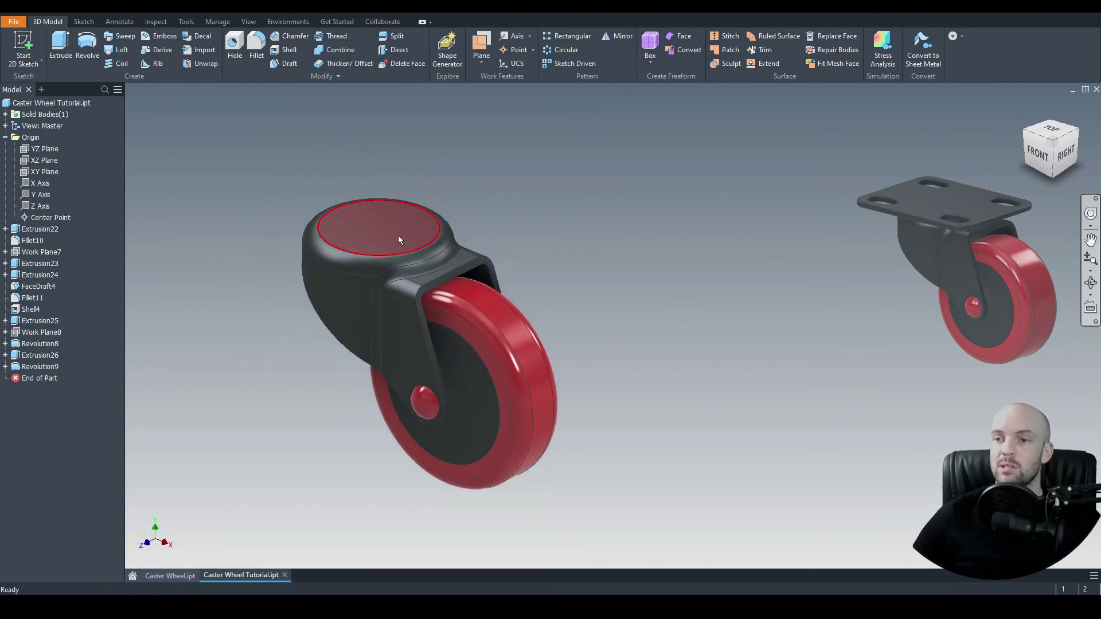
left_click(374, 239)
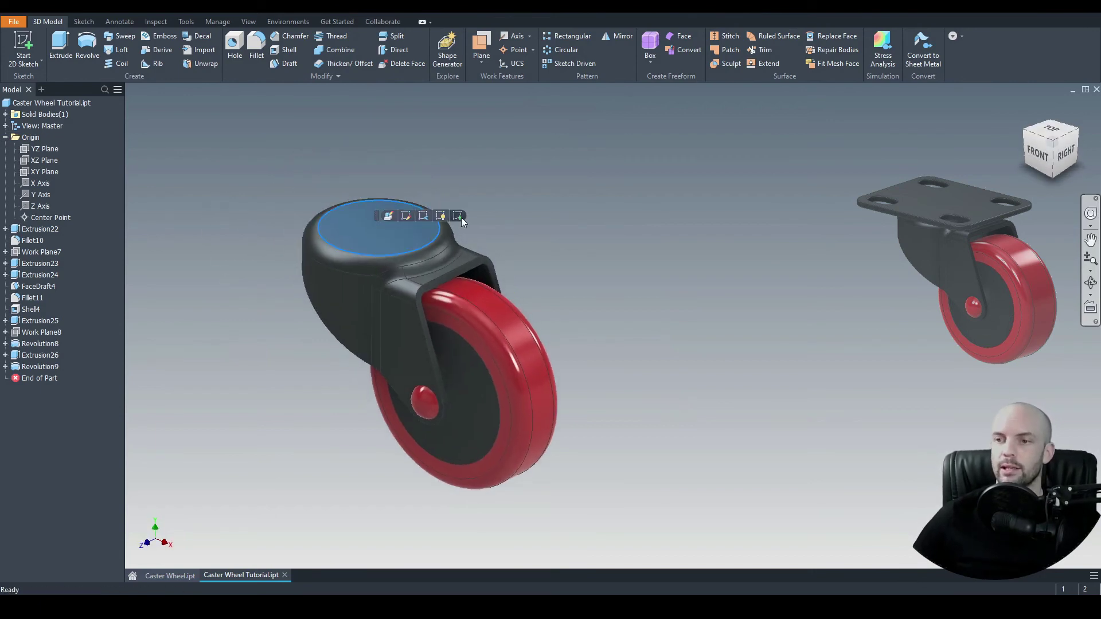
key("s")
left_click(1052, 136)
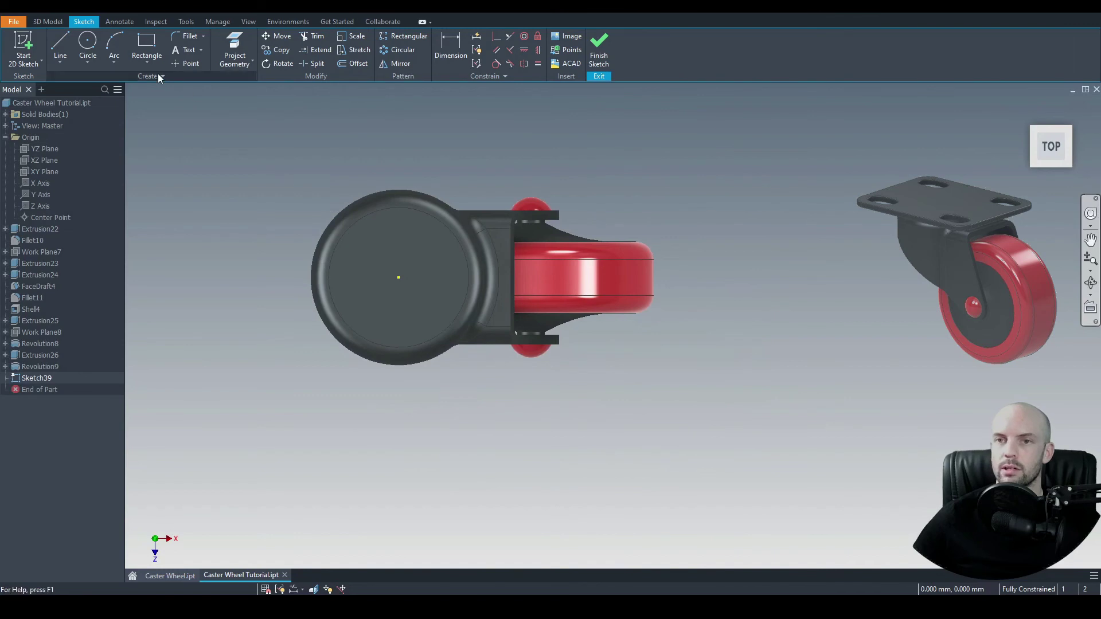
left_click(138, 63)
left_click(172, 128)
left_click(399, 277)
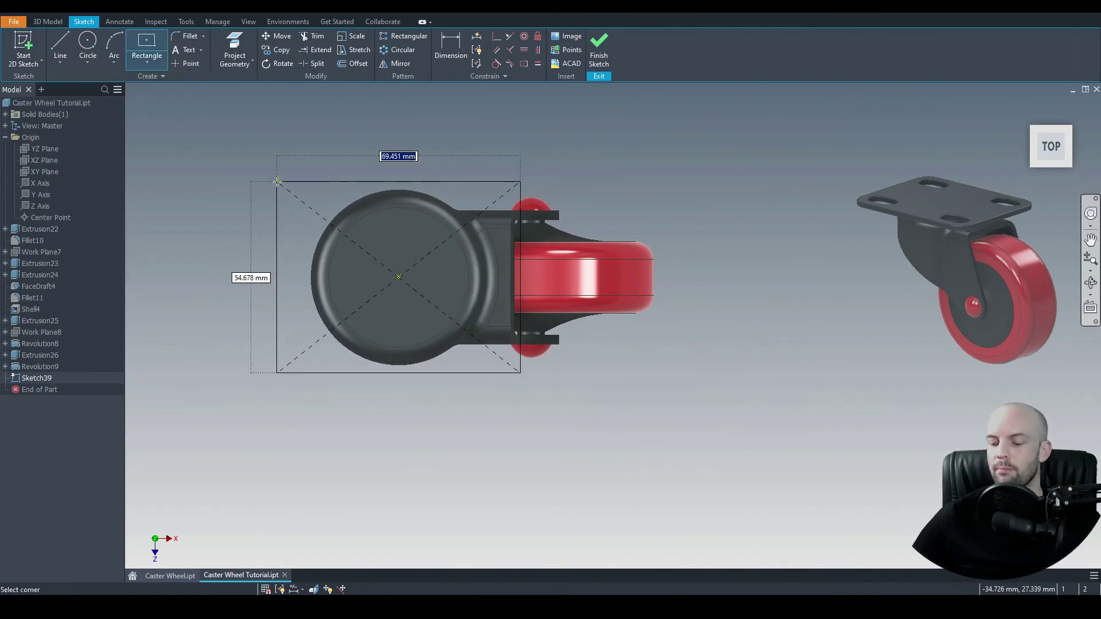
type("80")
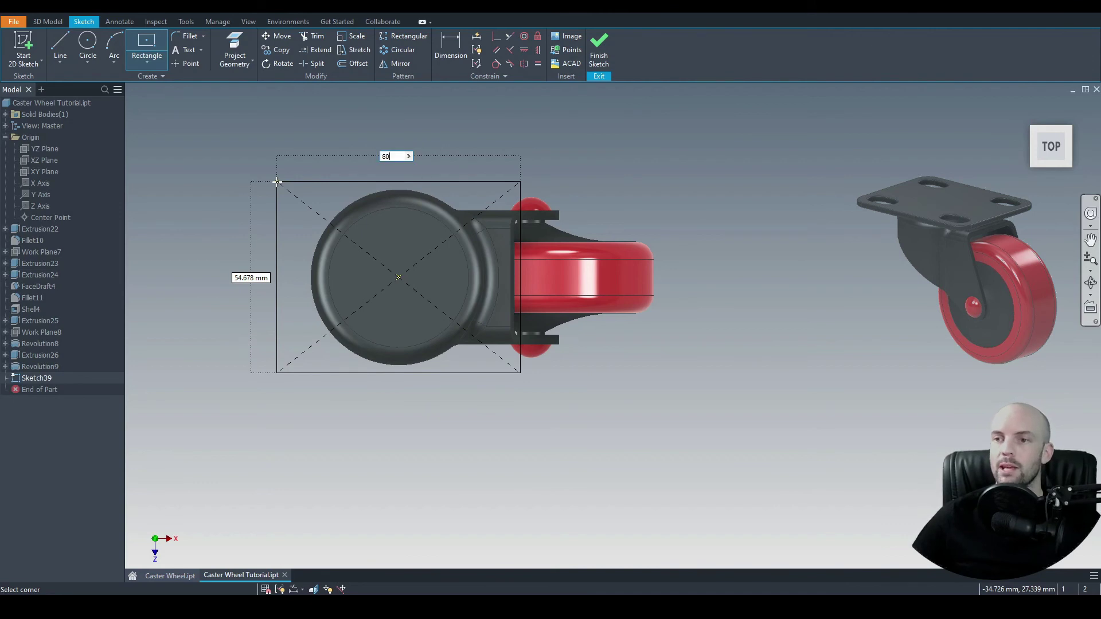
key("Tab")
type("60")
key("Return")
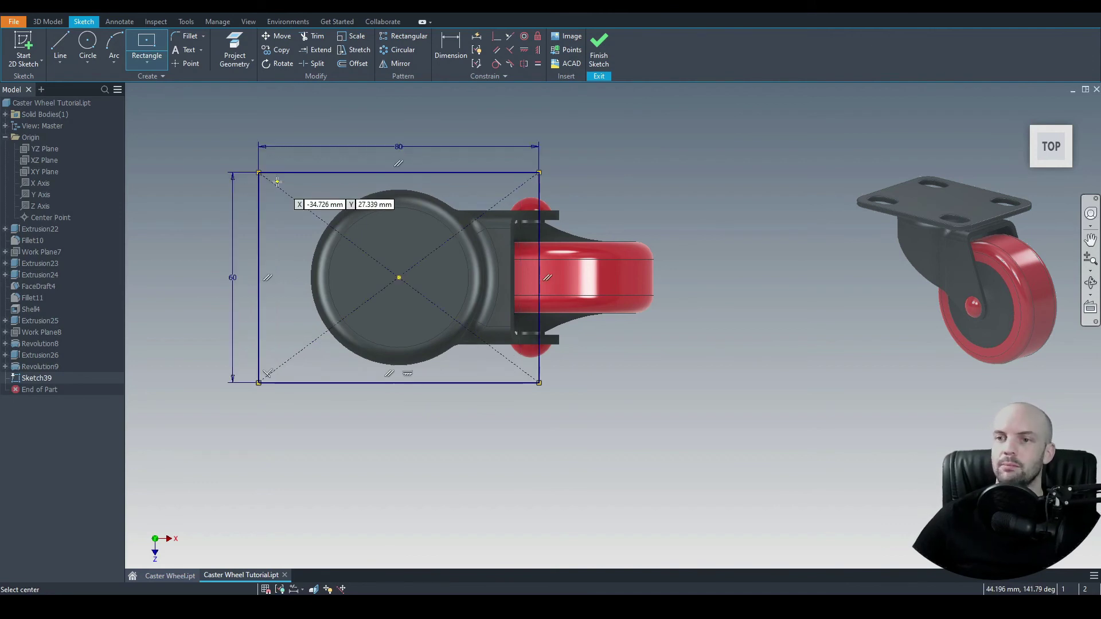
Step: Round all four corners of the plate rectangle with 8 mm sketch fillets
left_click(186, 36)
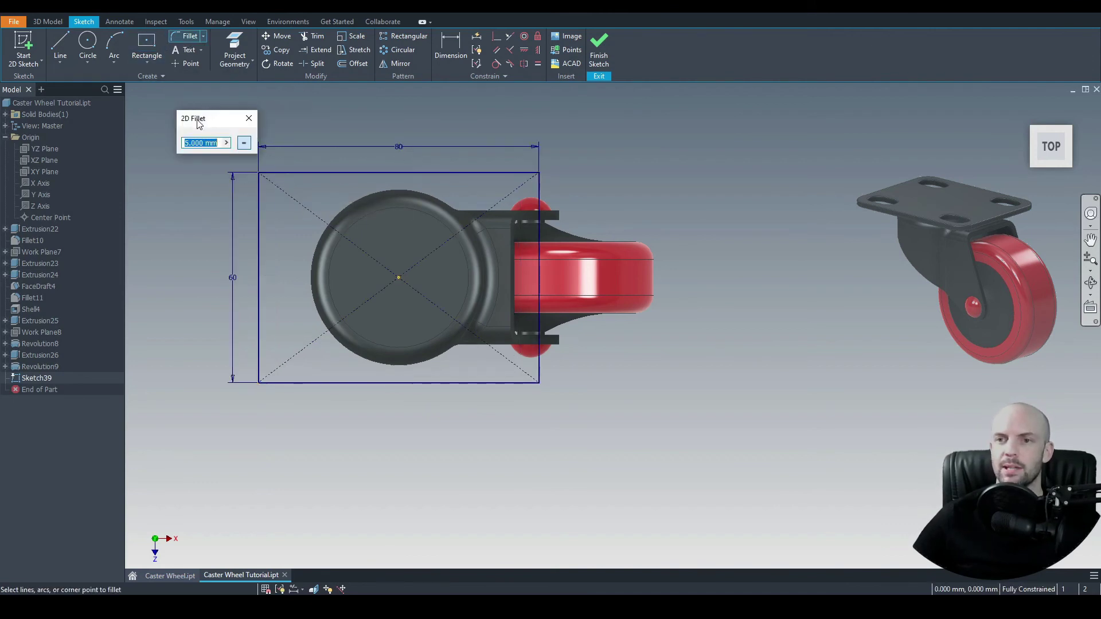
type("8")
left_click(258, 183)
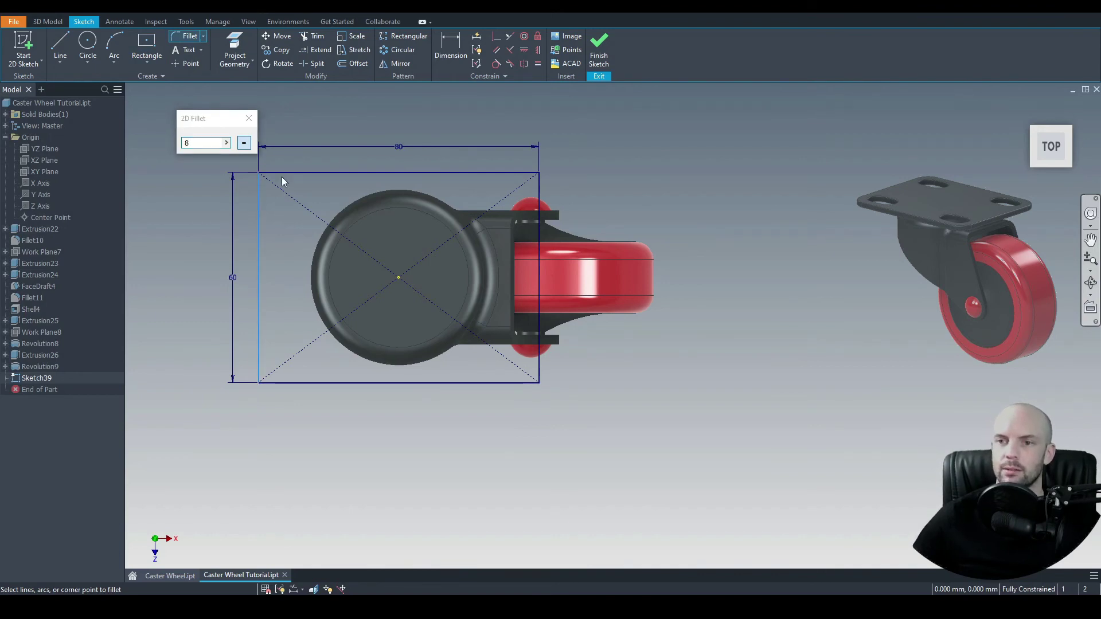
left_click(280, 173)
left_click(533, 191)
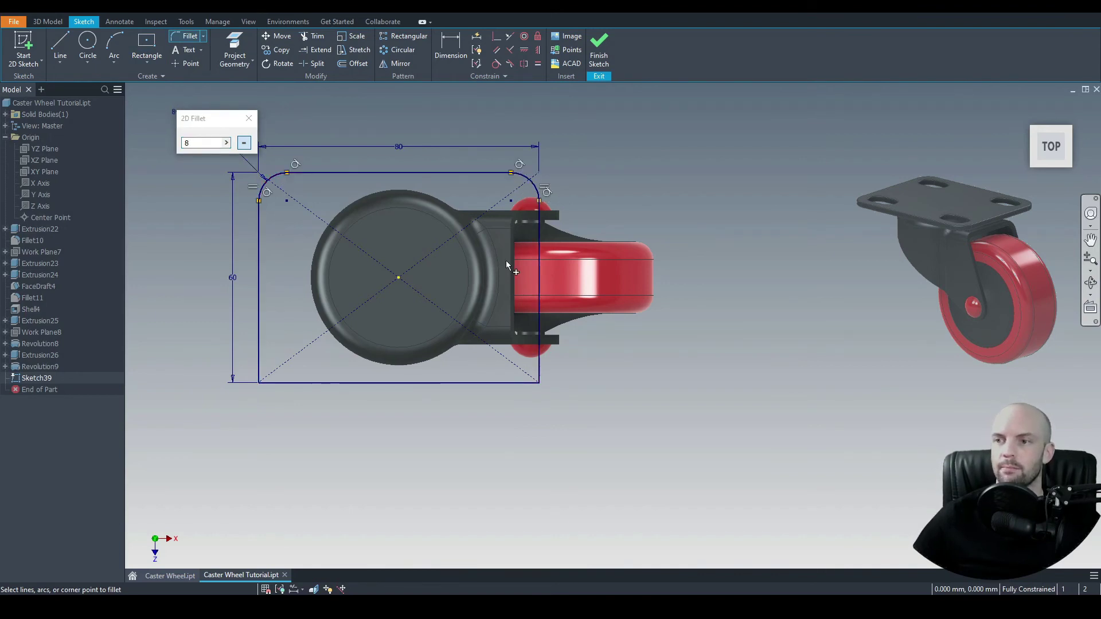
left_click(507, 380)
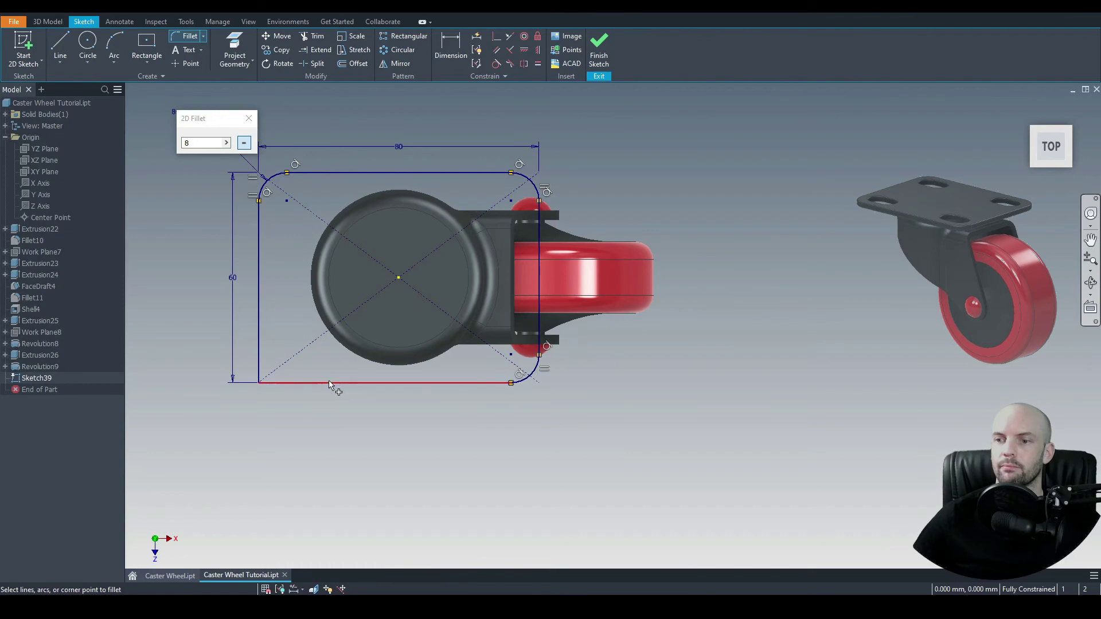
left_click(260, 344)
Step: Extrude the rounded rectangle upward by 2.5 mm to form the mounting plate
left_click(48, 21)
left_click(60, 49)
middle_click_drag(344, 283, 324, 221, "shift")
middle_click_drag(324, 221, 365, 361)
left_click_drag(691, 220, 643, 216)
type("2.5")
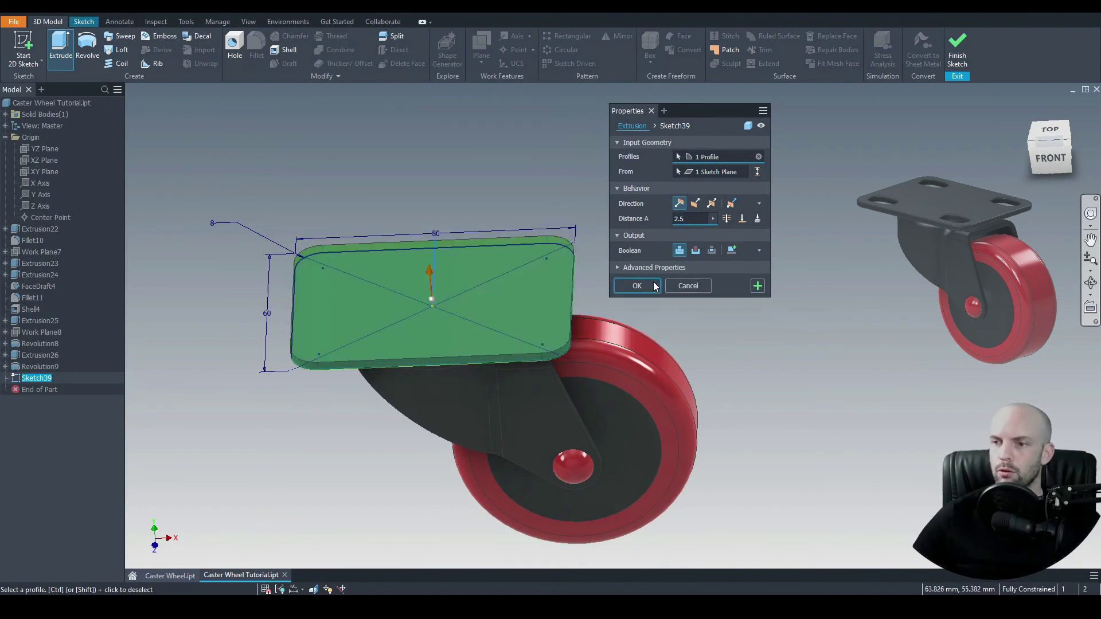
left_click(655, 285)
Step: Sketch a horizontal center-to-center slot, 8 mm between centres and 10 mm wide, near the upper-left corner of the plate's top face
mouse_move(654, 229)
middle_mouse_down("shift")
mouse_move(583, 182)
mouse_move(606, 238)
middle_mouse_up("shift")
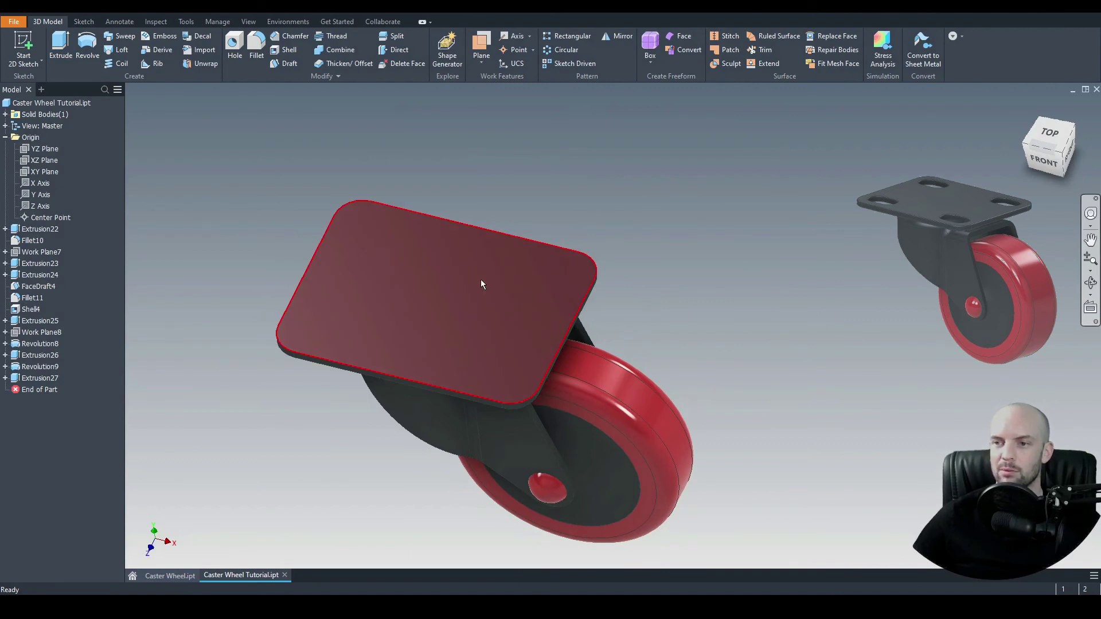
left_click(453, 283)
left_click(481, 262)
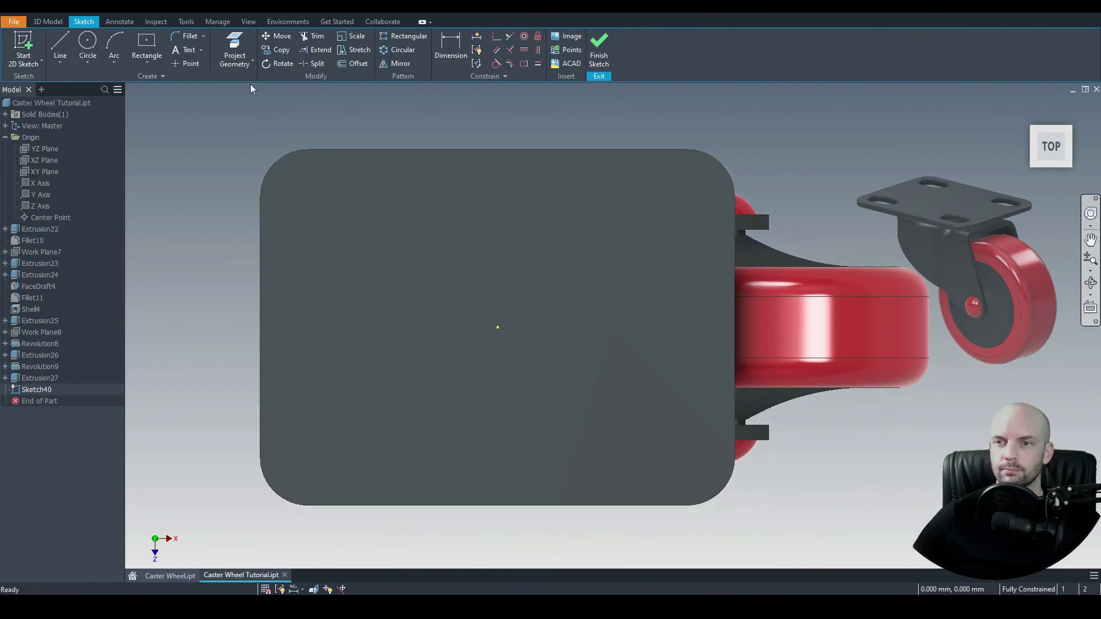
left_click(148, 61)
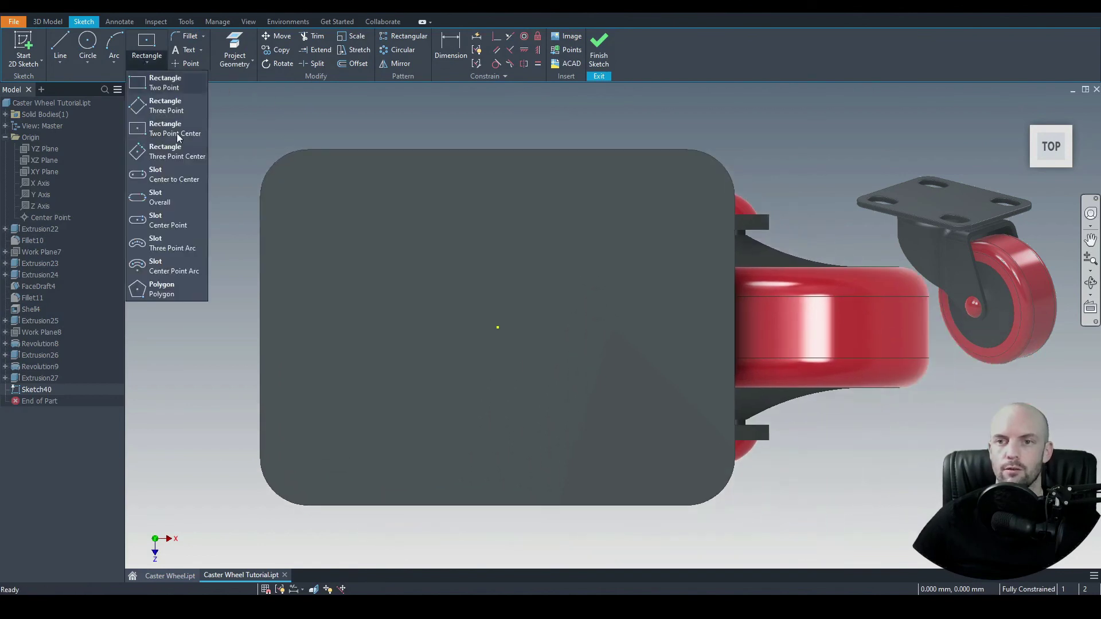
left_click(173, 170)
left_click(297, 189)
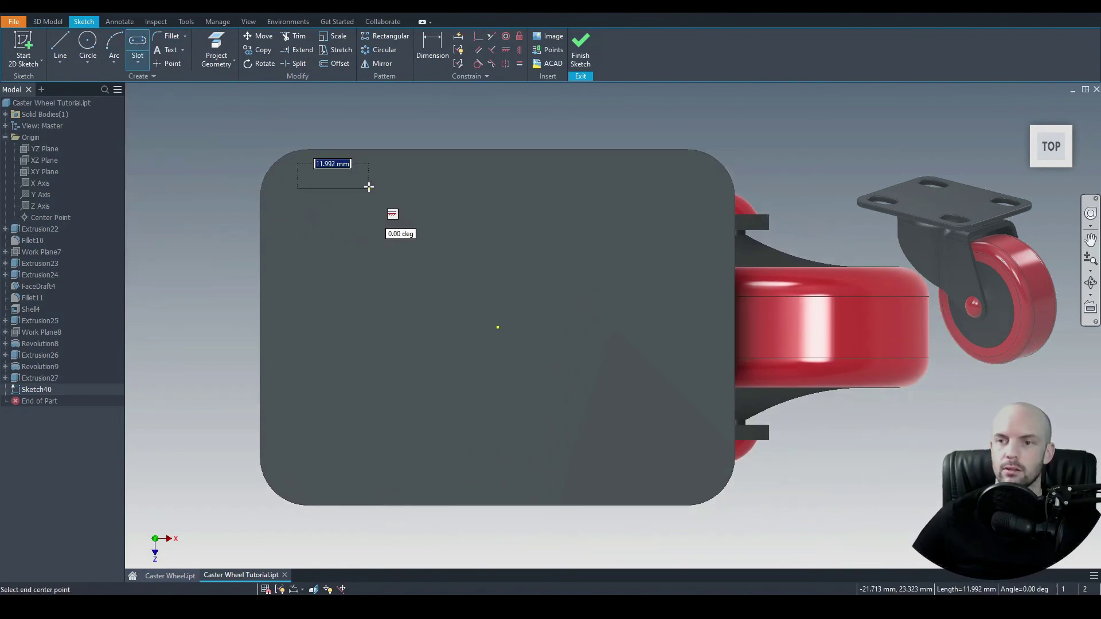
type("8")
key("Return")
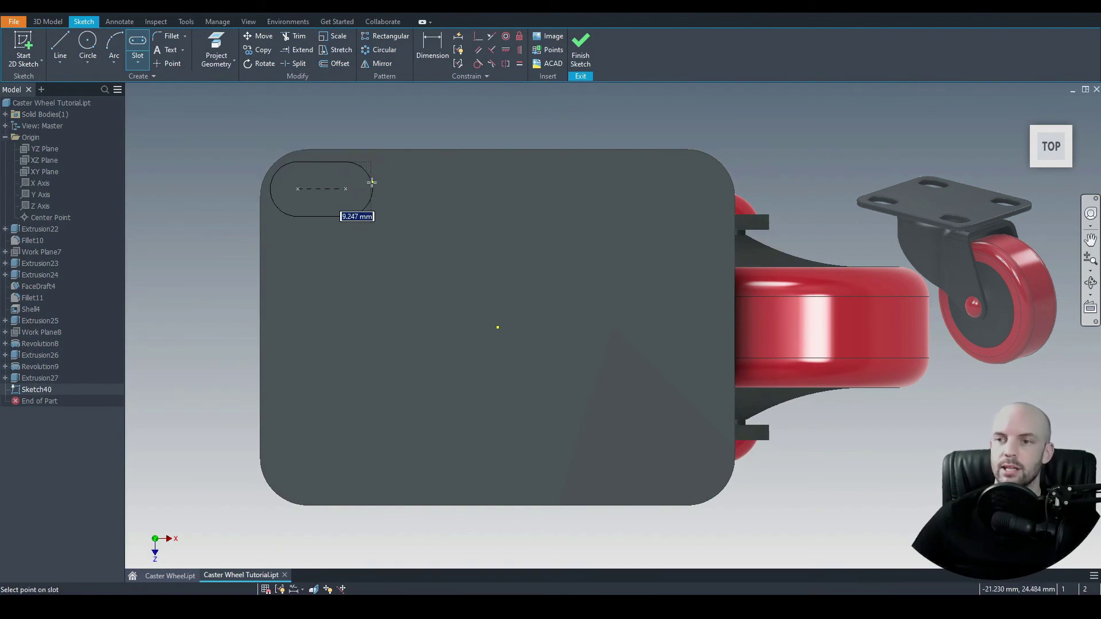
type("10")
key("Return")
right_click(256, 118)
left_click(264, 119)
Step: Dimension the slot's upper straight edge 5 mm from the plate's upper edge
scroll(263, 122, "up", 3)
key("d")
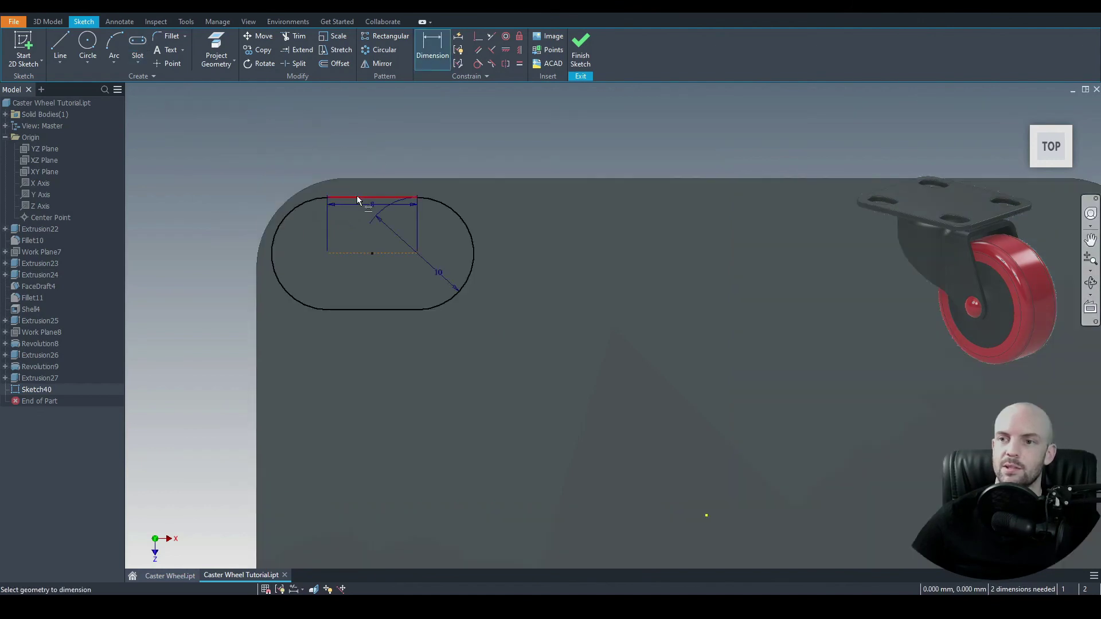
left_click(361, 197)
left_click(367, 179)
left_click(225, 191)
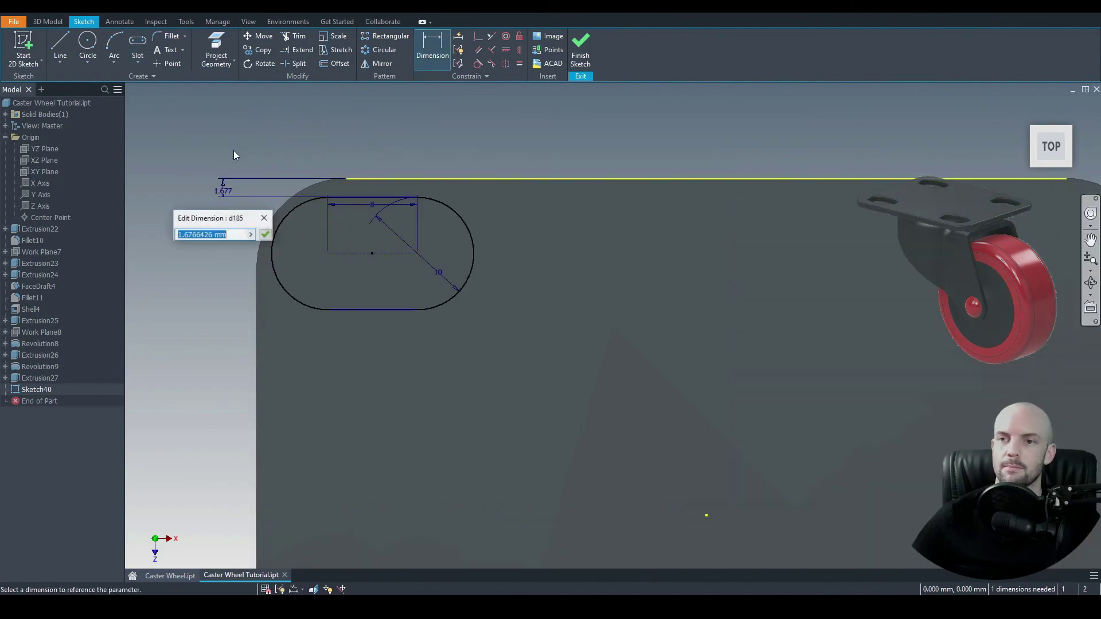
type("5")
key("Return")
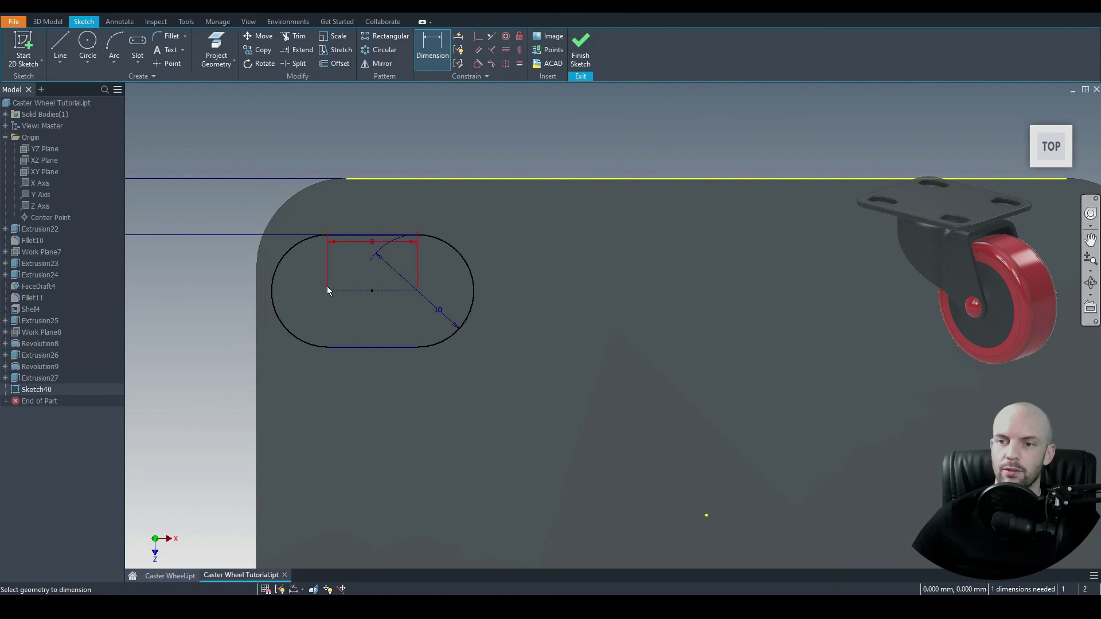
Step: Dimension the slot's left arc centre 10 mm from the plate's left edge
left_click(258, 271)
left_click(212, 270)
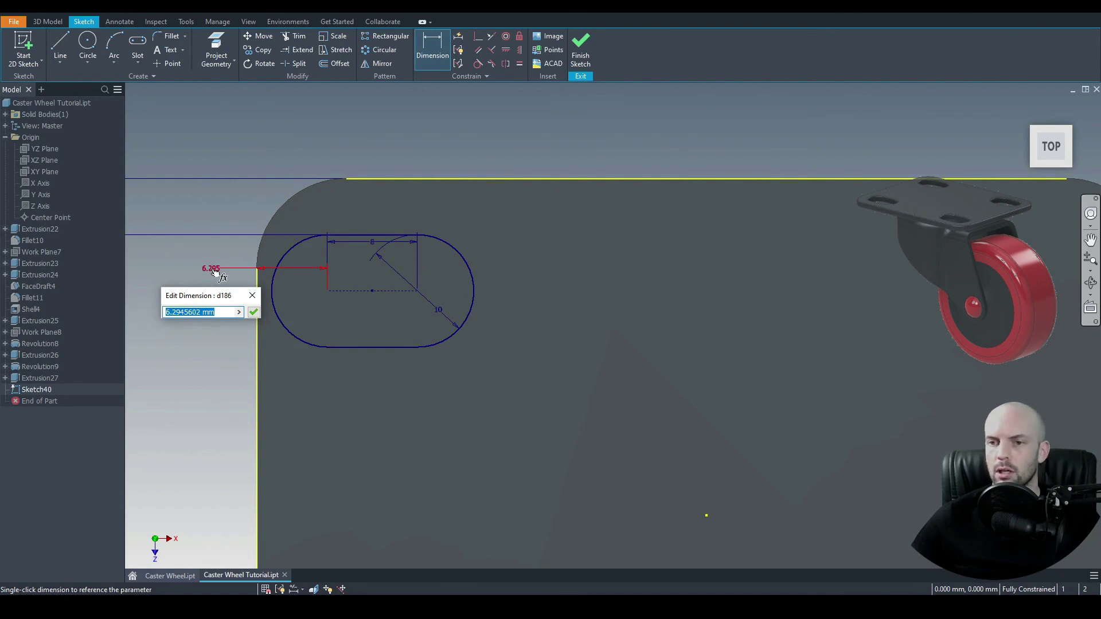
type("10")
key("Return")
scroll(256, 226, "down", 4)
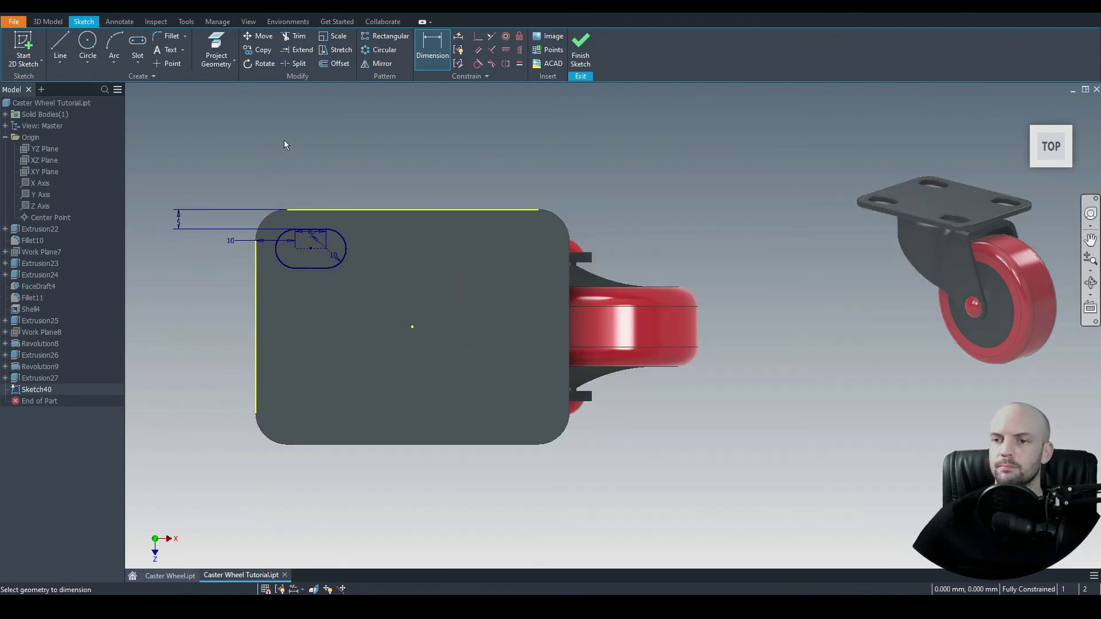
Step: Draw two lines from the plate's centre point, one vertically to its upper edge and one horizontally to its left edge
left_click(60, 46)
left_click(413, 327)
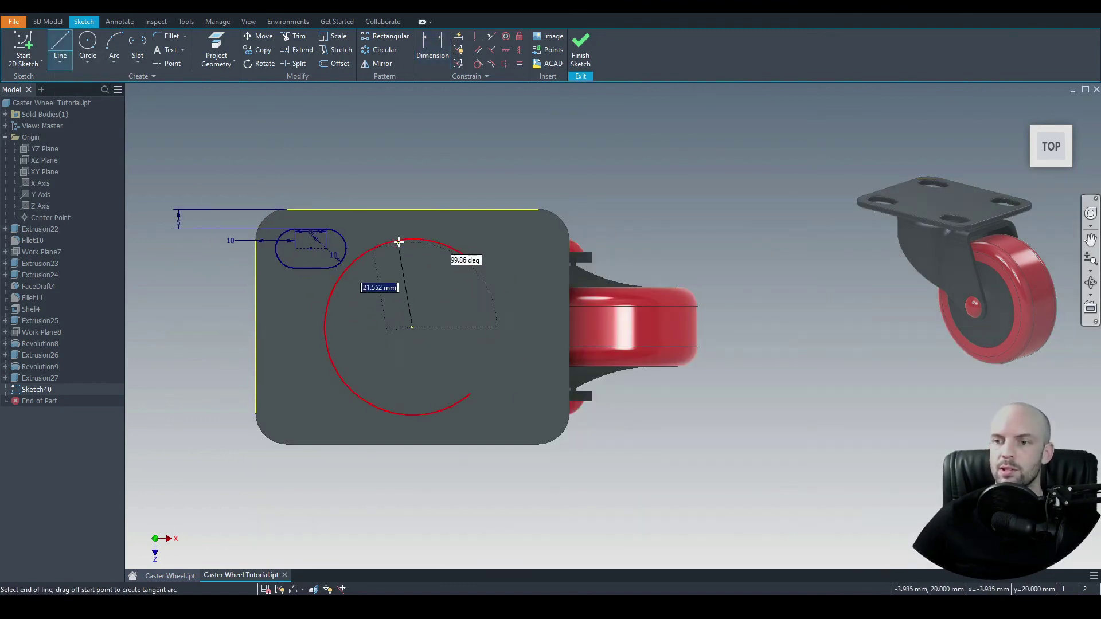
left_click(412, 211)
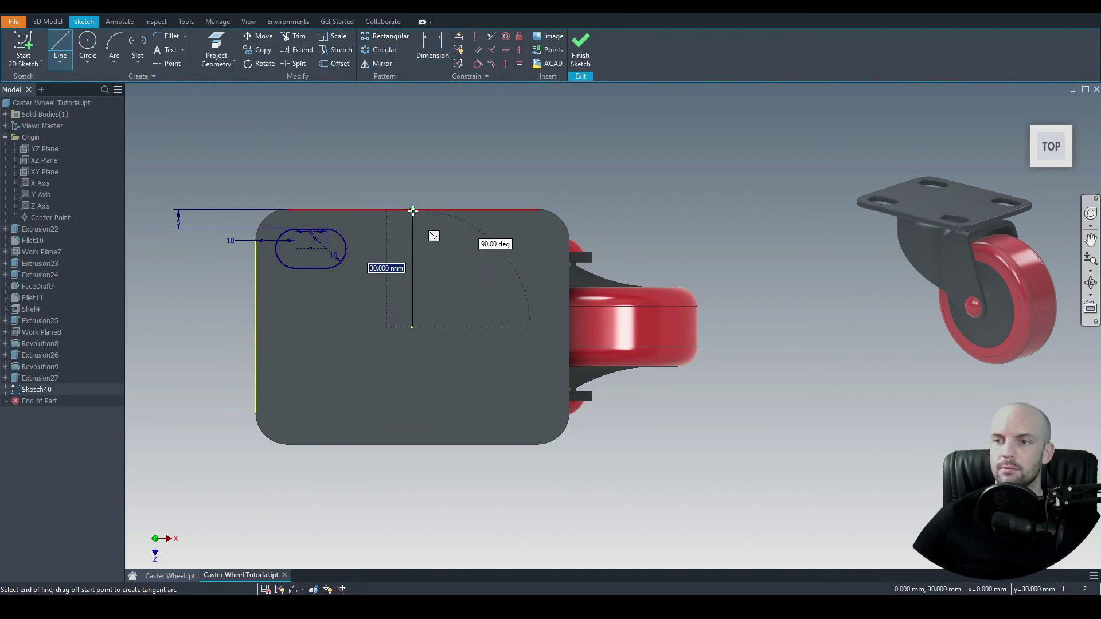
left_click(413, 327)
left_click(256, 327)
right_click(201, 288)
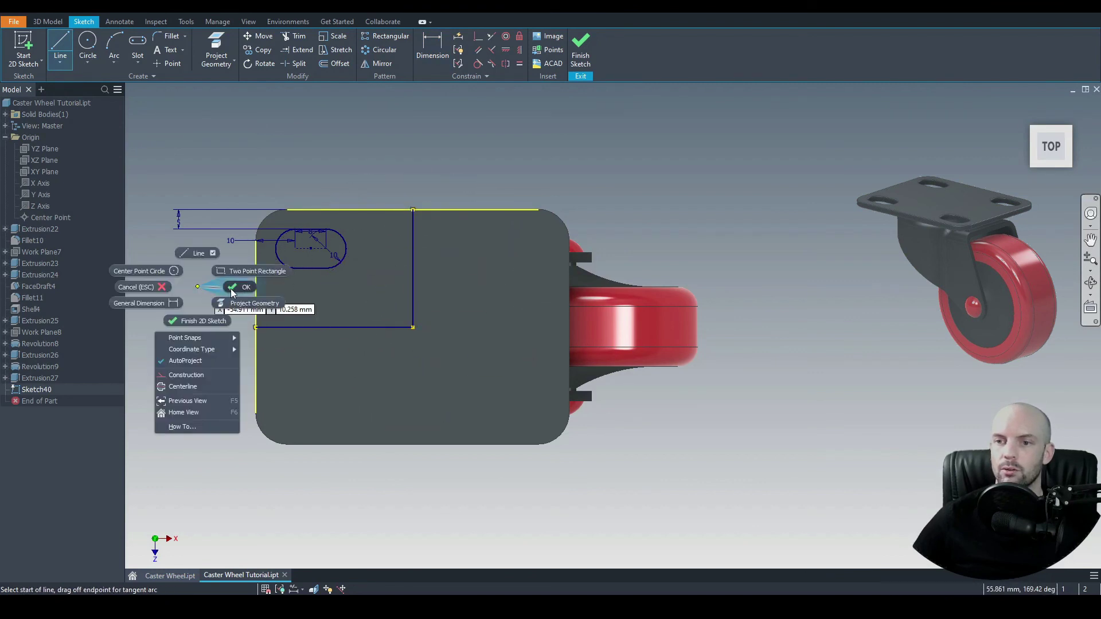
left_click(234, 288)
Step: Convert the two lines from the plate's centre to construction geometry
left_click(354, 328)
right_click(413, 274)
left_click(446, 275)
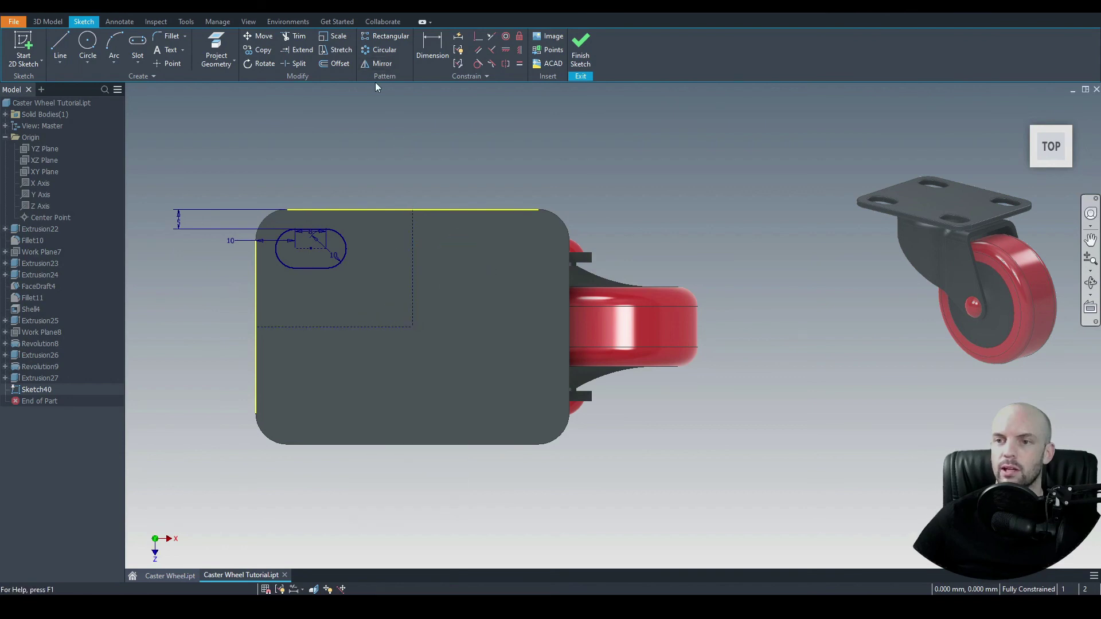
Step: Mirror the slot across the vertical construction line through the plate's centre
left_click(379, 63)
left_click_drag(267, 218, 346, 271)
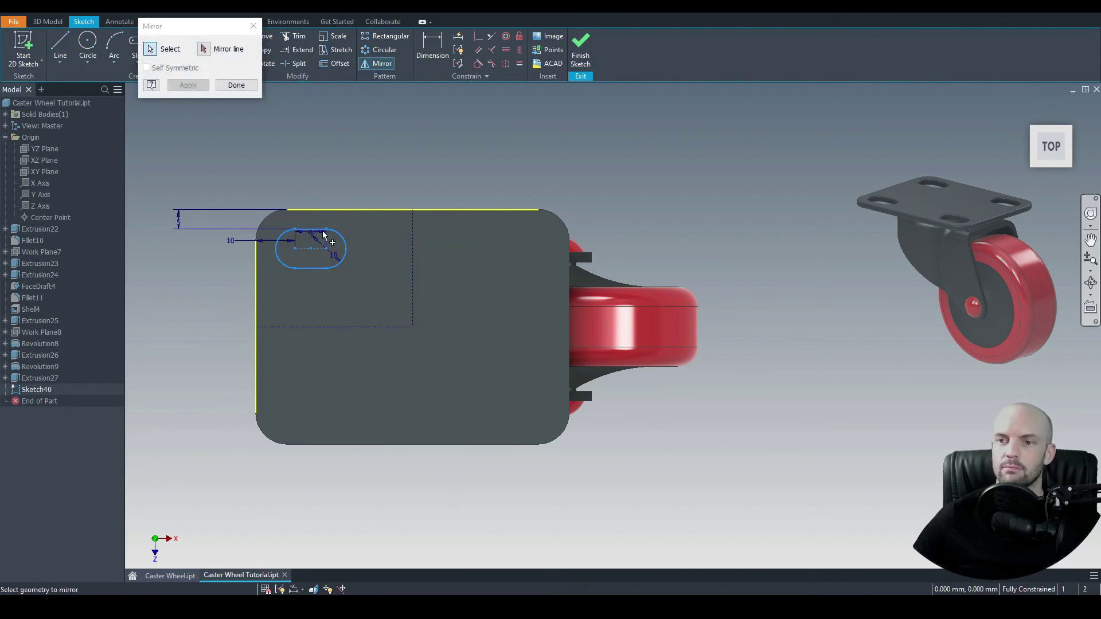
left_click(206, 49)
left_click(411, 264)
left_click(188, 85)
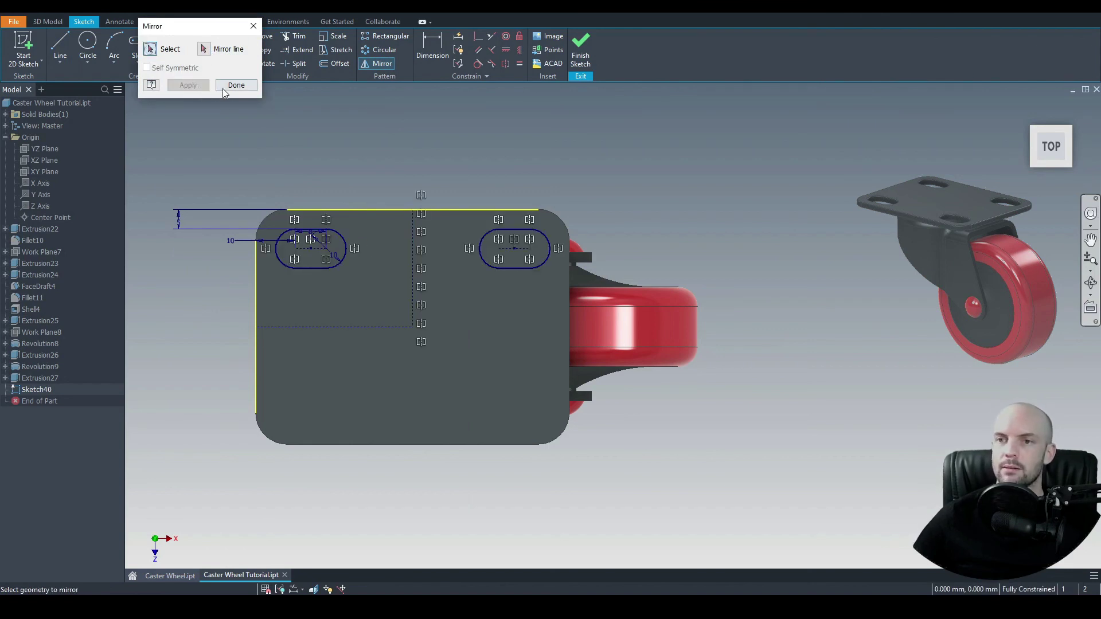
Step: Mirror both upper slots across the horizontal construction line to the lower half of the plate
left_click_drag(270, 216, 543, 289)
left_click(205, 49)
left_click(324, 327)
left_click(187, 84)
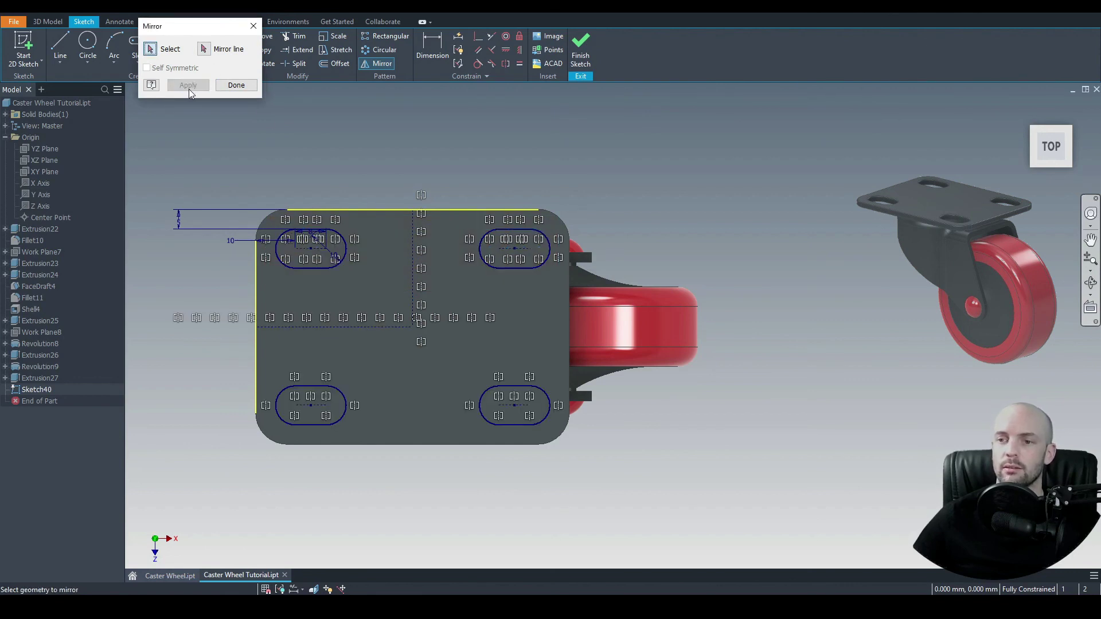
left_click(224, 86)
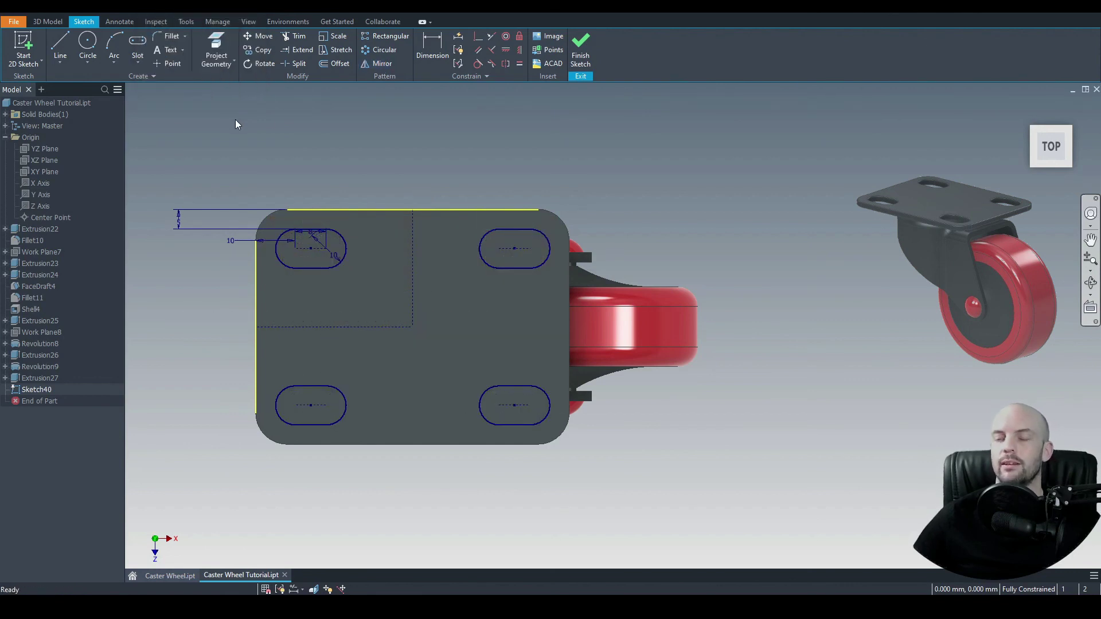
Step: Extrude the four slot profiles as a cut from the sketch plane to the mounting plate's underside face
left_click(49, 22)
left_click(61, 49)
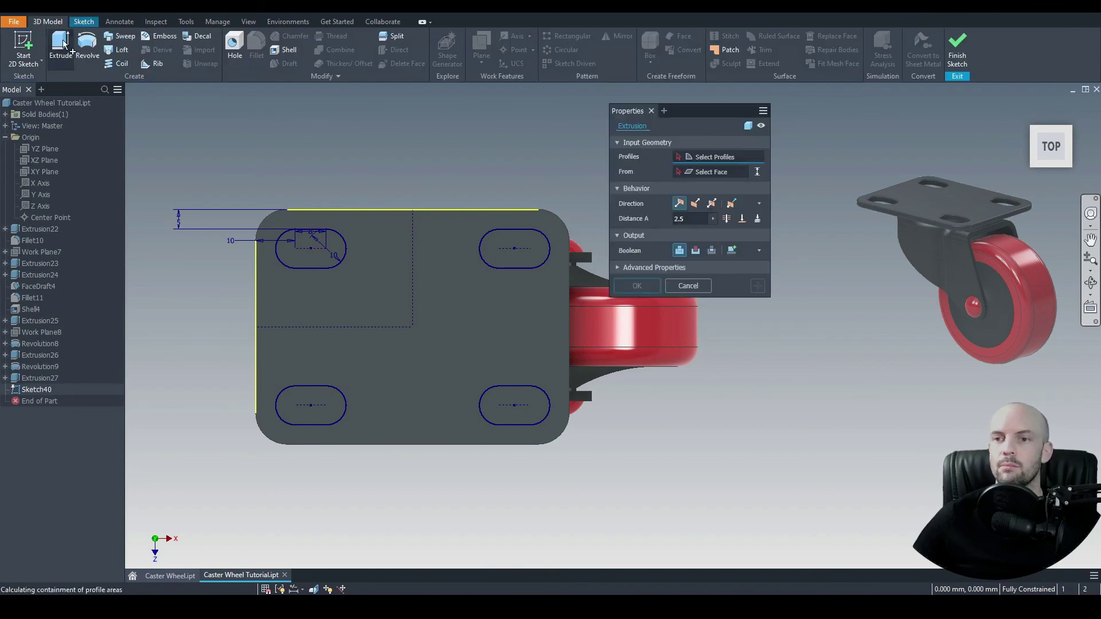
left_click_drag(199, 143, 580, 471)
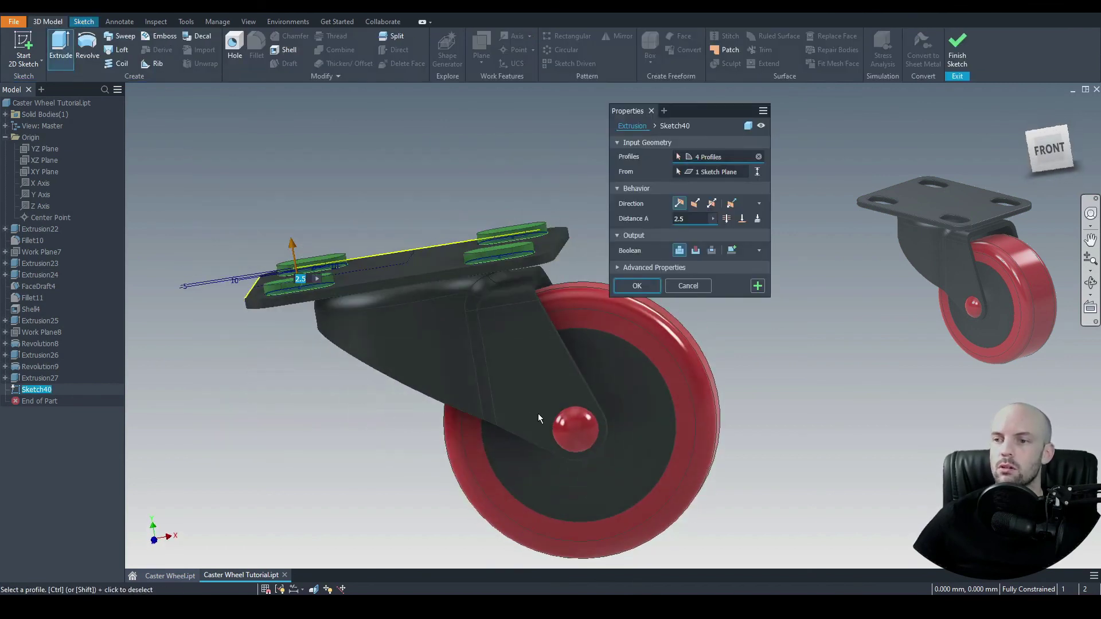
left_click(696, 251)
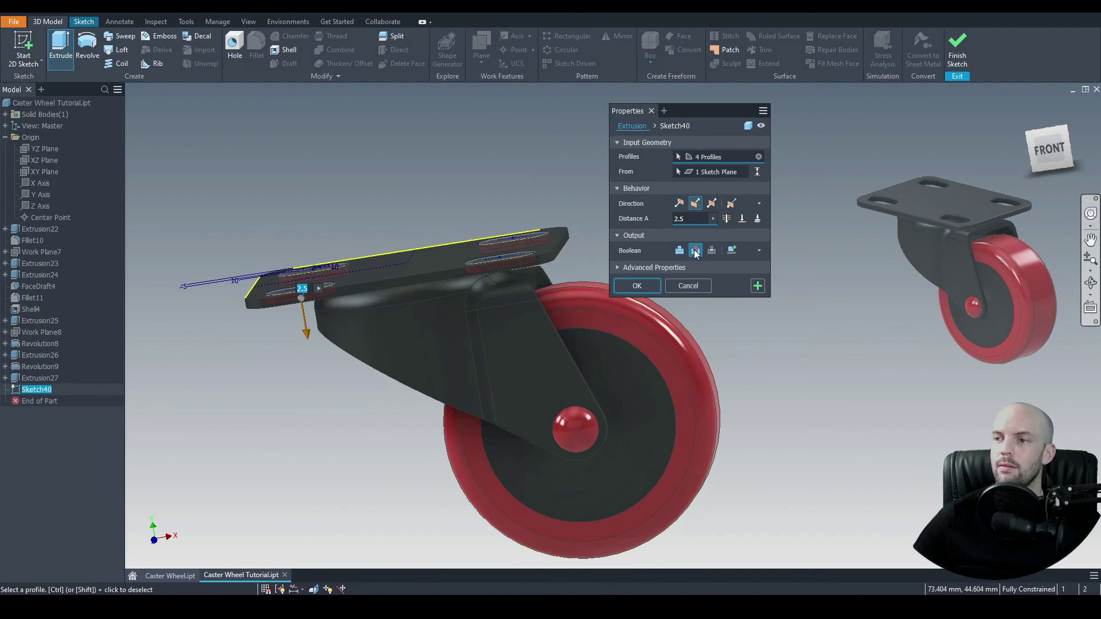
left_click(743, 218)
middle_click_drag(401, 263, 420, 230, "shift")
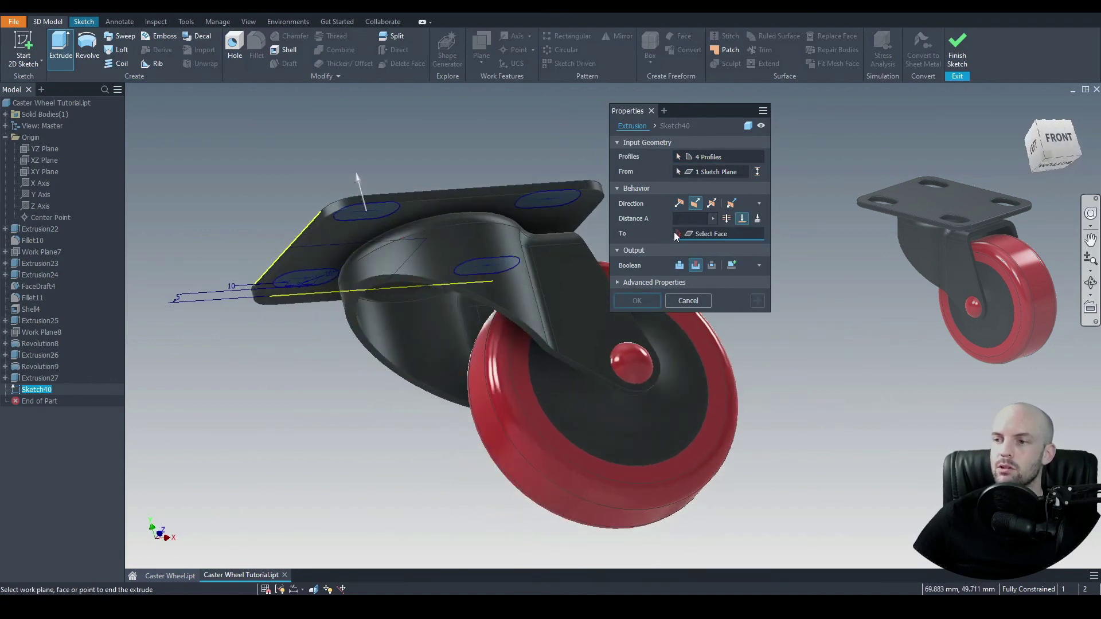
scroll(335, 238, "down", 2)
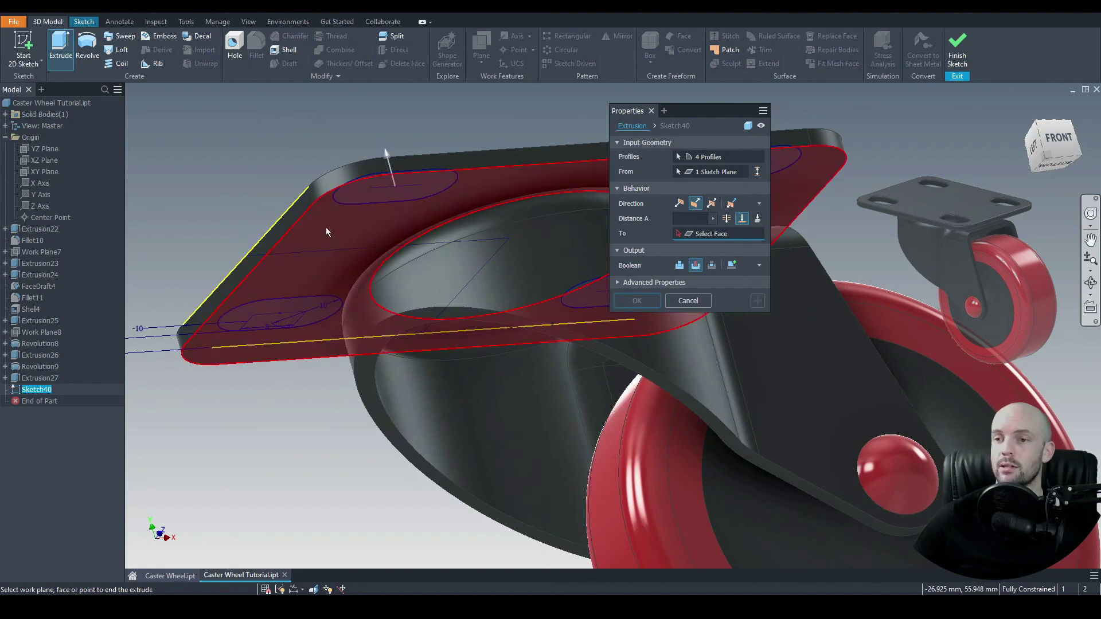
left_click(325, 226)
left_click(636, 301)
scroll(562, 317, "up", 5)
middle_click_drag(738, 325, 621, 397, "shift")
middle_click_drag(418, 463, 312, 363, "shift")
middle_click_drag(915, 196, 687, 270, "shift")
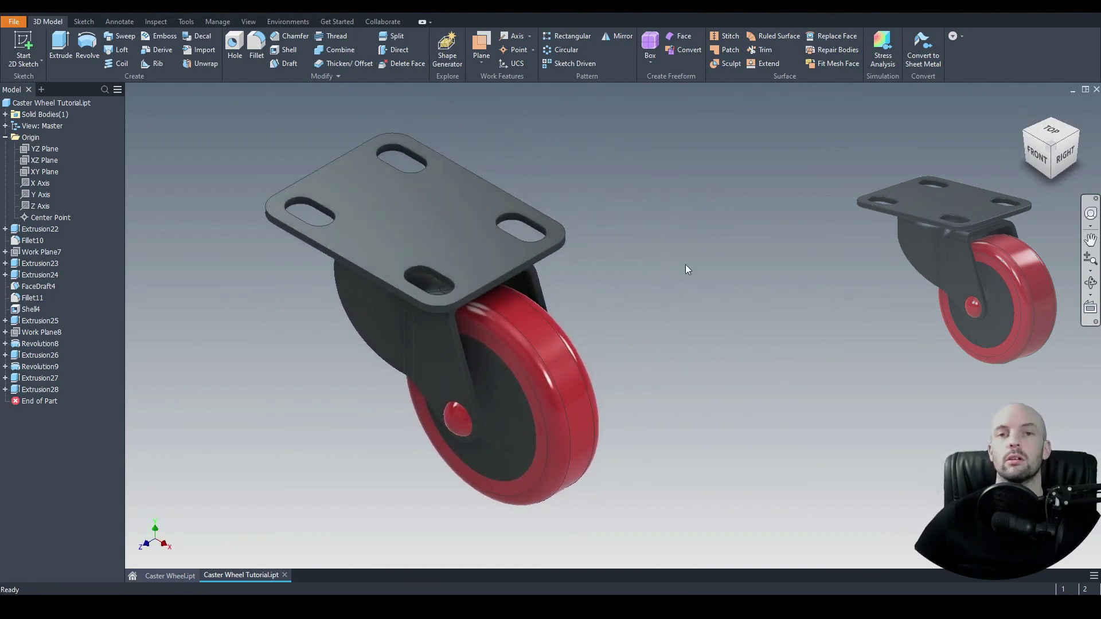